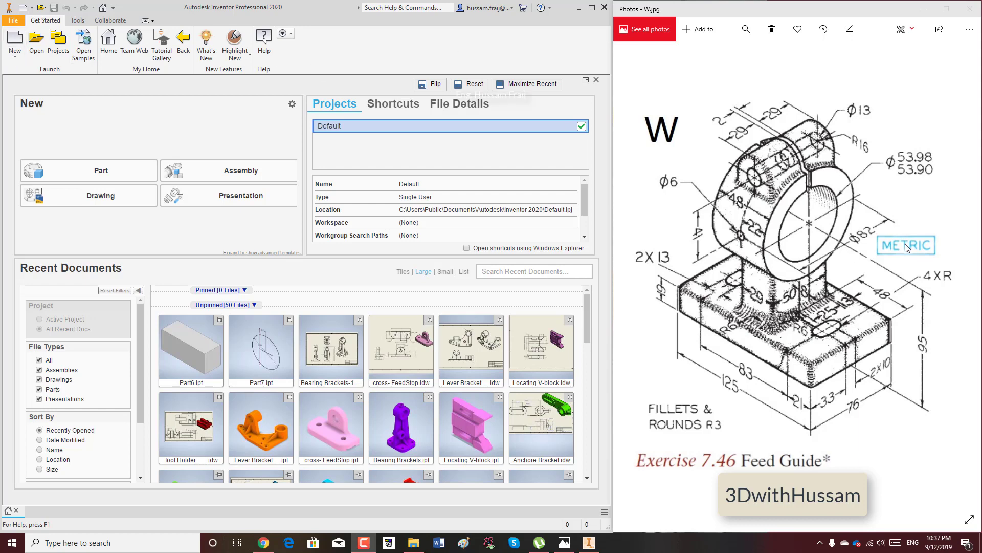
Create a new part, Part1, from the metric Standard (mm).ipt template.
{"action": "left_click", "coordinate": [13, 20]}
{"action": "left_click", "coordinate": [372, 163]}
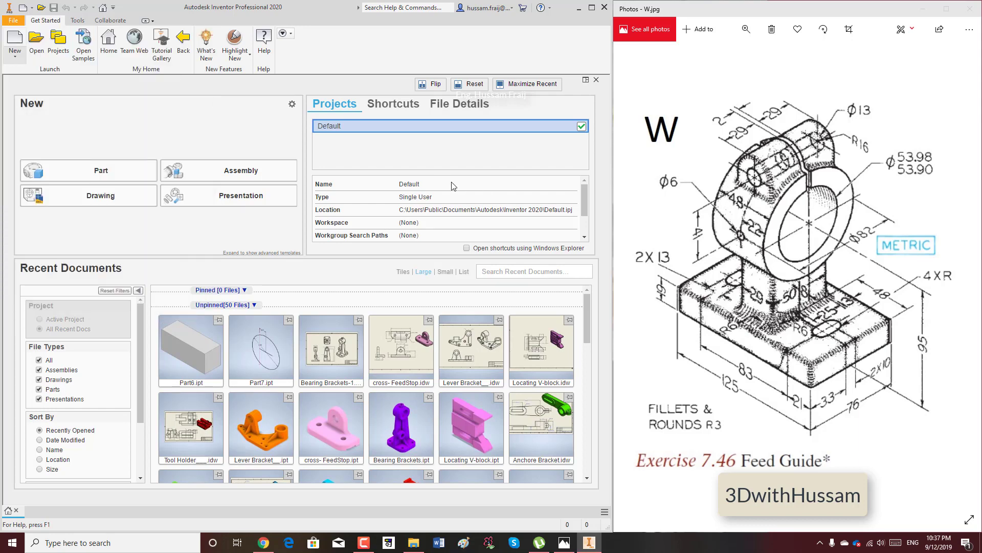
{"action": "key", "text": "ctrl+n"}
{"action": "left_click", "coordinate": [437, 178]}
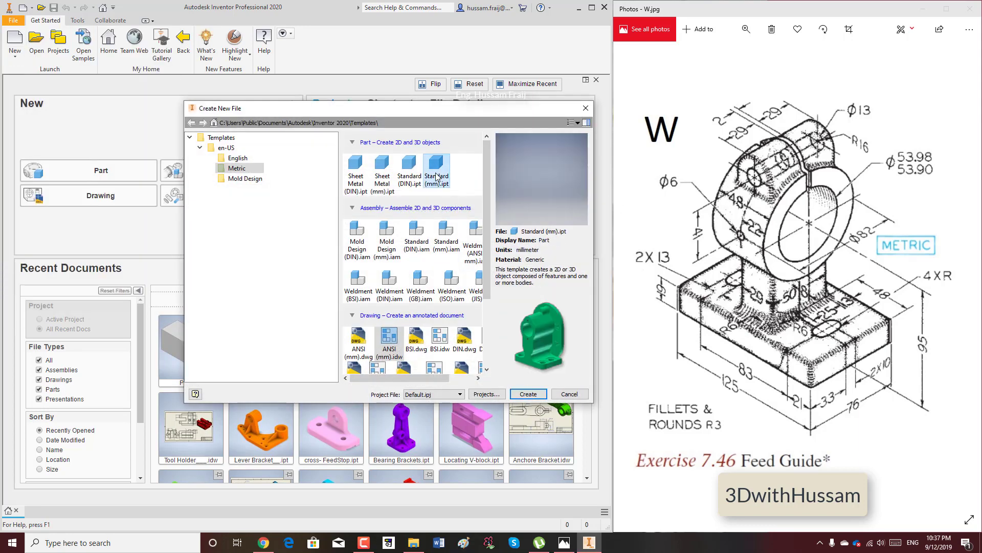
{"action": "left_click", "coordinate": [524, 392]}
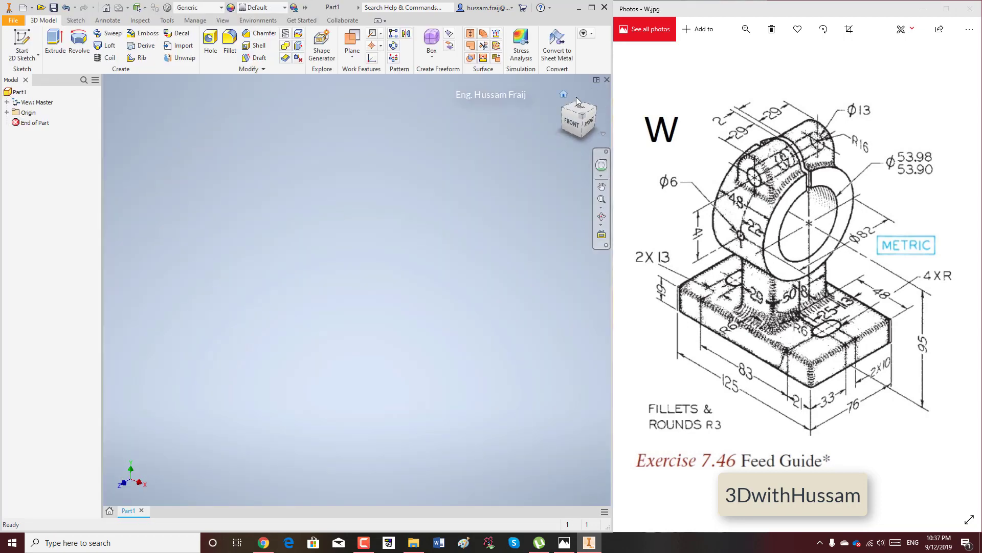
Start a 2D sketch on the XZ origin plane from the home view.
{"action": "left_click", "coordinate": [578, 100]}
{"action": "left_click", "coordinate": [7, 112]}
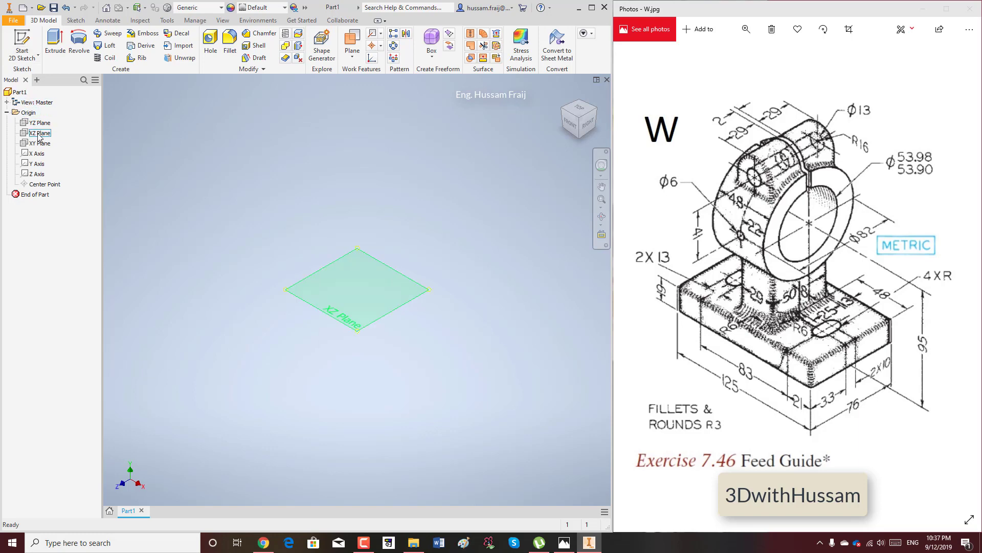
{"action": "left_click", "coordinate": [40, 133]}
{"action": "left_click", "coordinate": [38, 54]}
{"action": "left_click", "coordinate": [31, 73]}
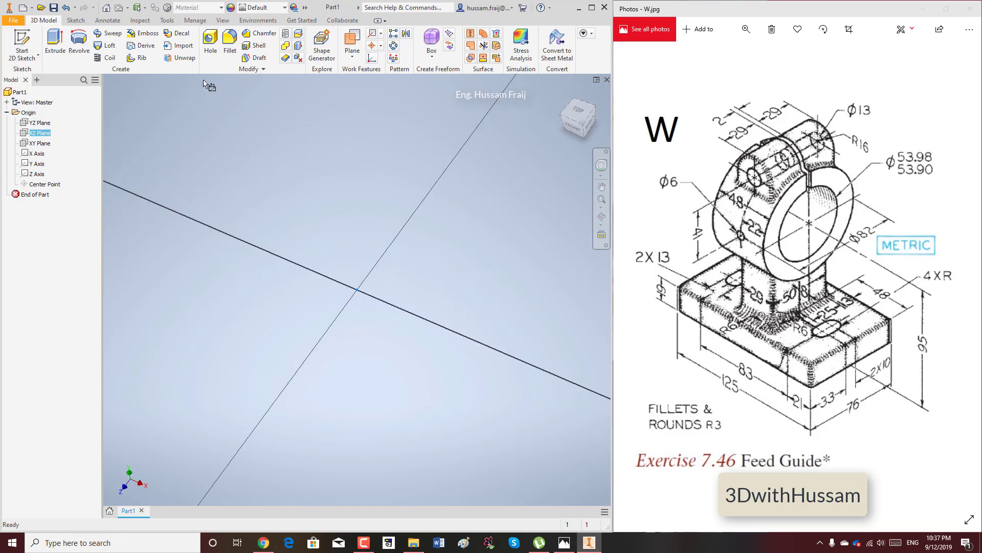
Draw a 125 × 76 mm centre rectangle at the origin, finish the sketch, and start Extrude.
{"action": "left_click", "coordinate": [132, 51]}
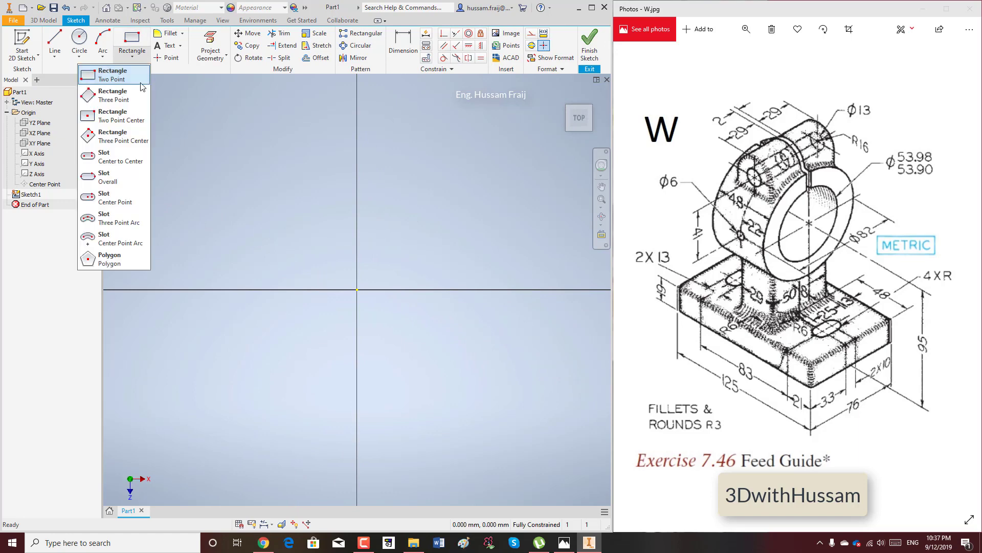
{"action": "left_click", "coordinate": [113, 117]}
{"action": "left_click", "coordinate": [357, 290]}
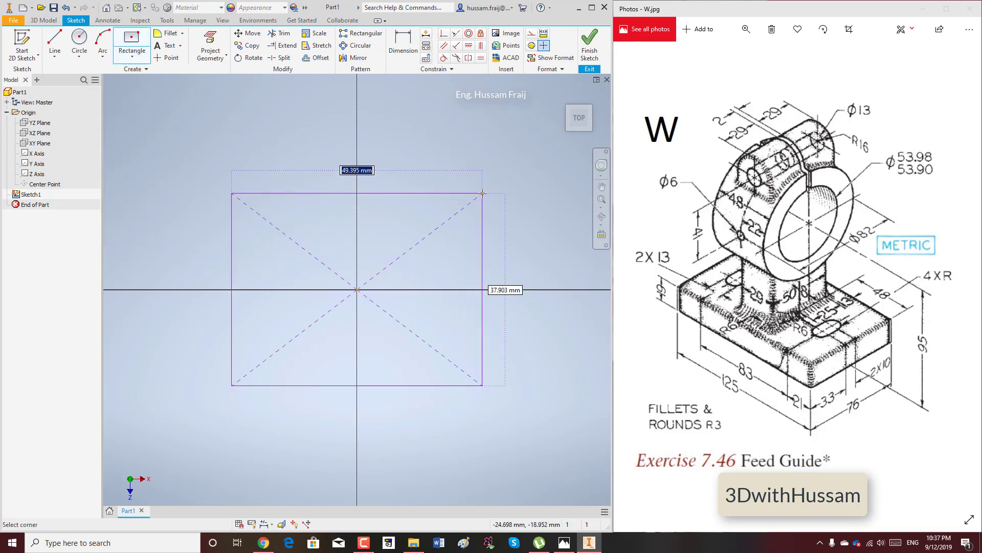
{"action": "type", "text": "125"}
{"action": "key", "text": "Tab"}
{"action": "type", "text": "76"}
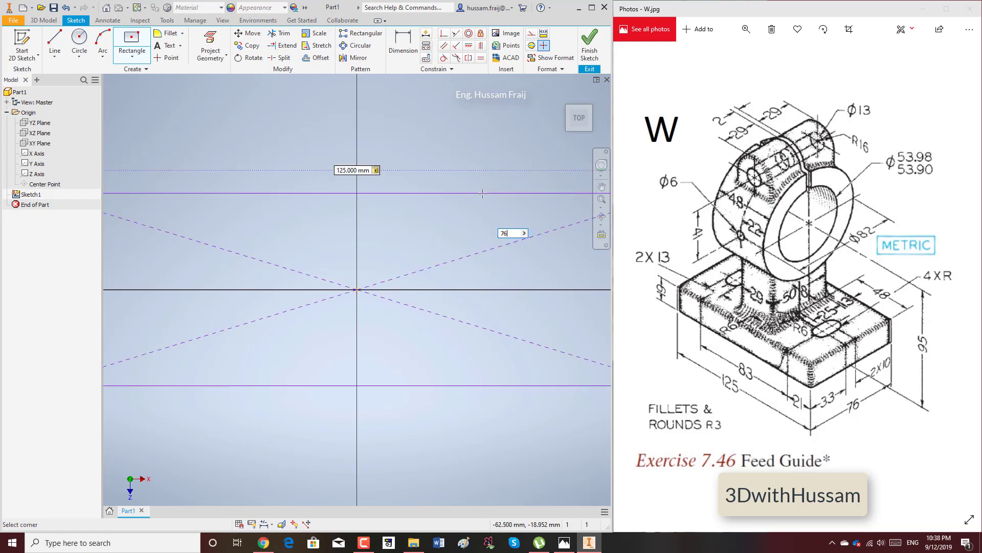
{"action": "key", "text": "Return"}
{"action": "scroll", "coordinate": [462, 103], "scroll_direction": "down", "scroll_amount": 4}
{"action": "left_click", "coordinate": [588, 41]}
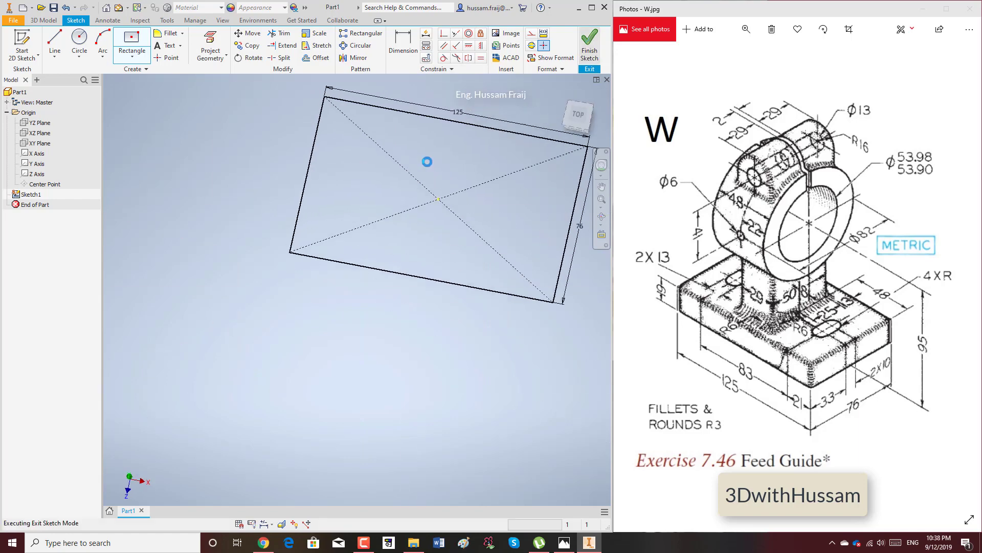
{"action": "key", "text": "e"}
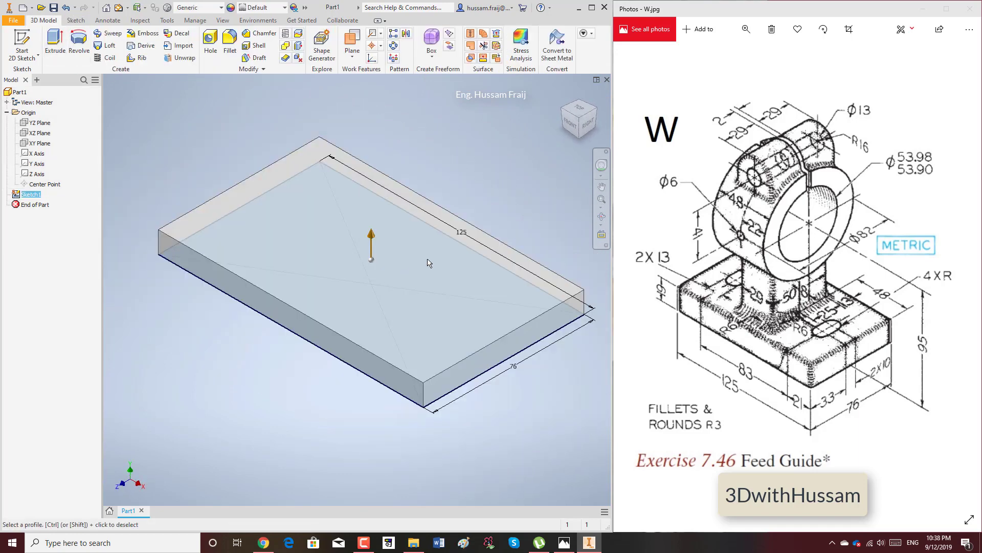
{"action": "type", "text": "1"}
Accept the extrusion, then edit Extrusion1 so the base block is 19 mm thick.
{"action": "key", "text": "Return"}
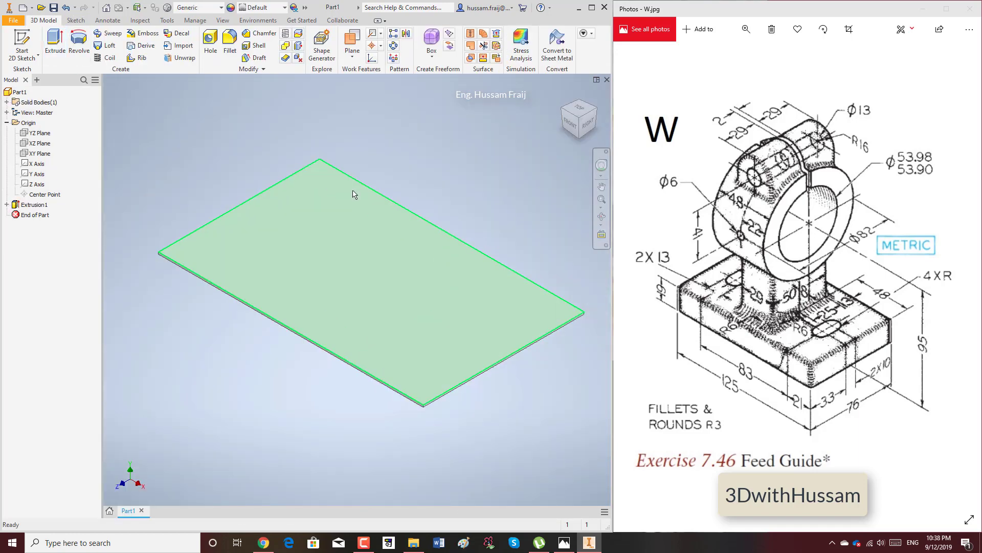
{"action": "right_click", "coordinate": [33, 205]}
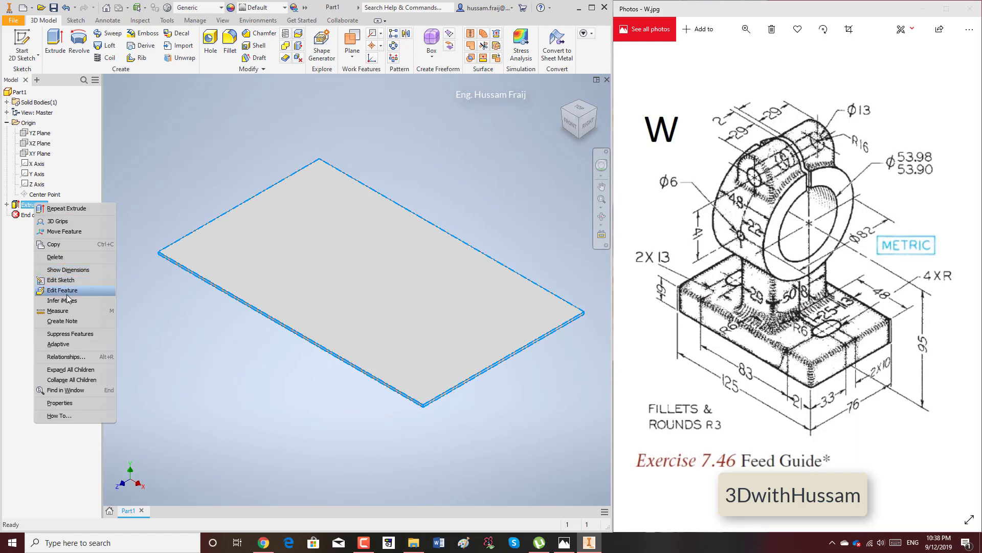
{"action": "left_click", "coordinate": [62, 290]}
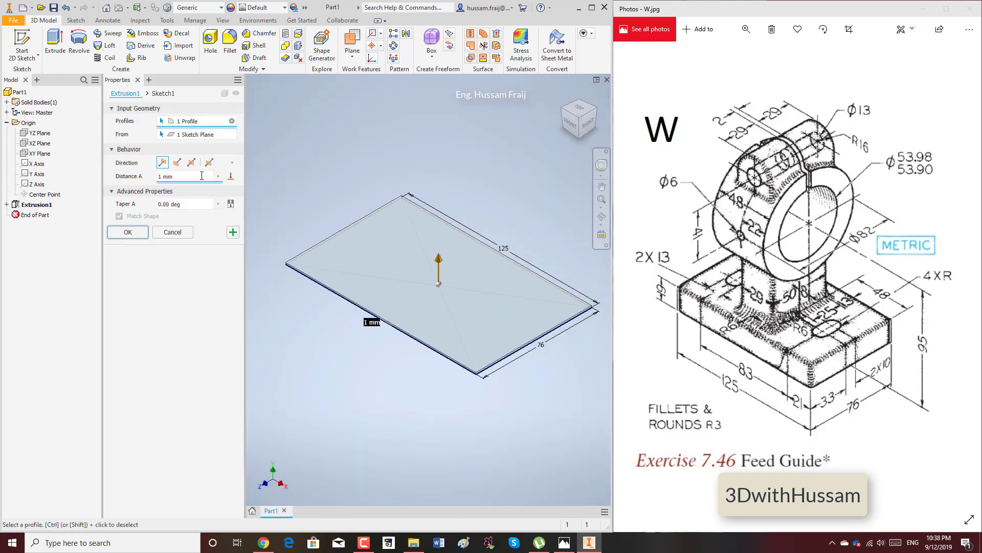
{"action": "type", "text": "19"}
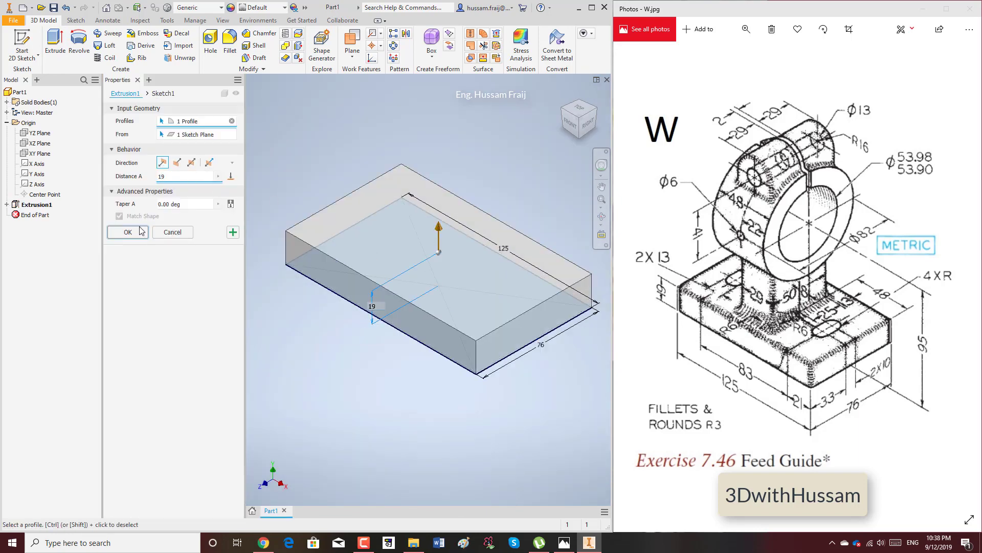
{"action": "left_click", "coordinate": [137, 232]}
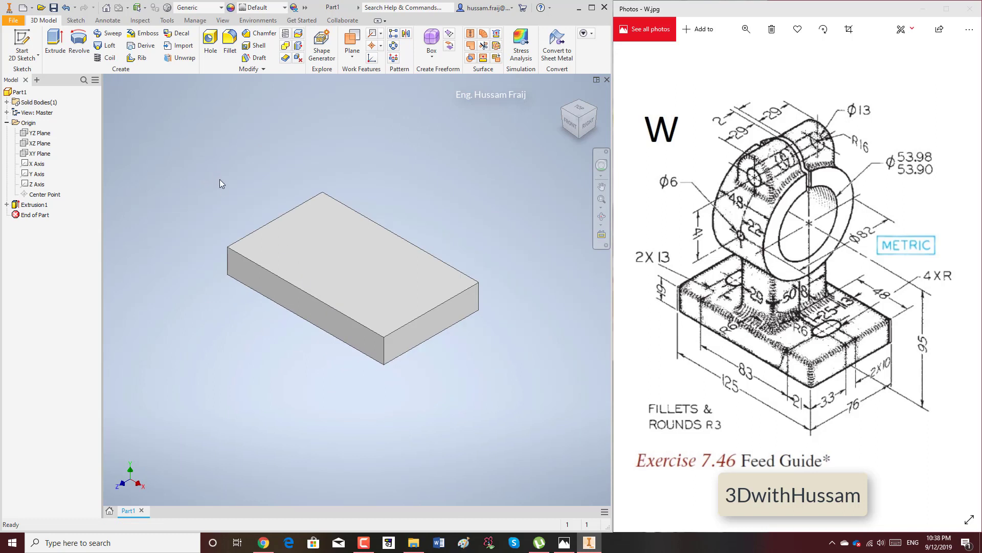
Sketch a circle centred on the vertical axis on the YZ Plane.
{"action": "left_click", "coordinate": [42, 133]}
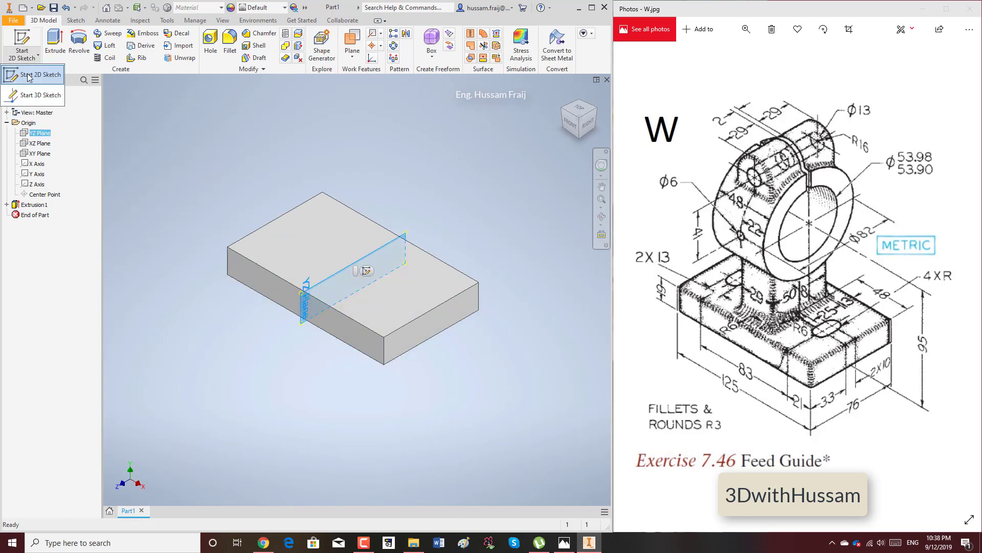
{"action": "left_click", "coordinate": [22, 45]}
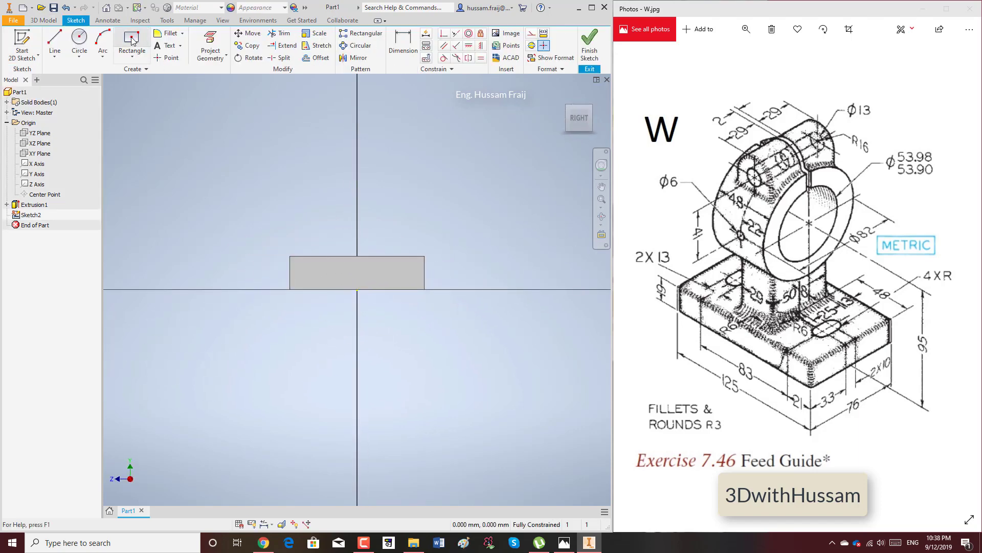
{"action": "left_click", "coordinate": [131, 55]}
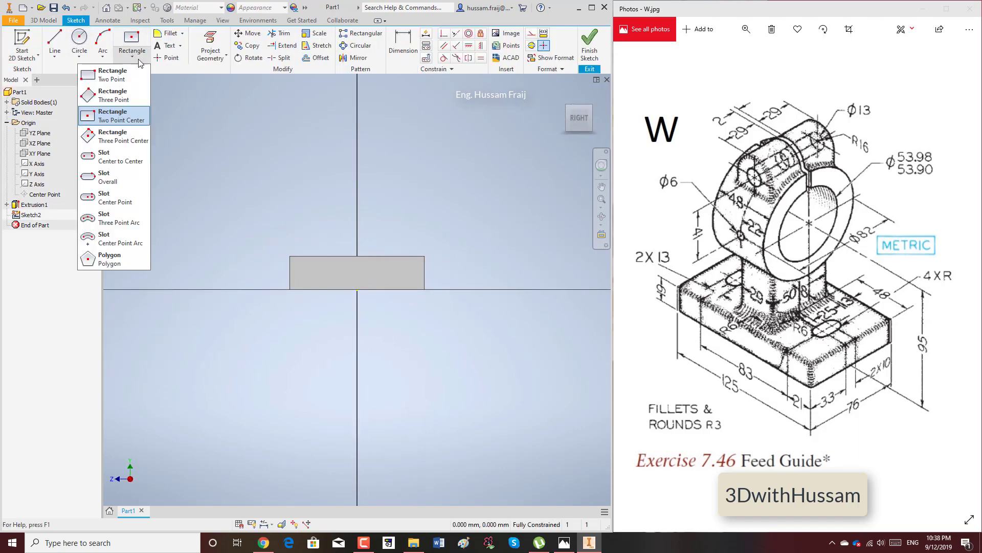
{"action": "left_click", "coordinate": [87, 45]}
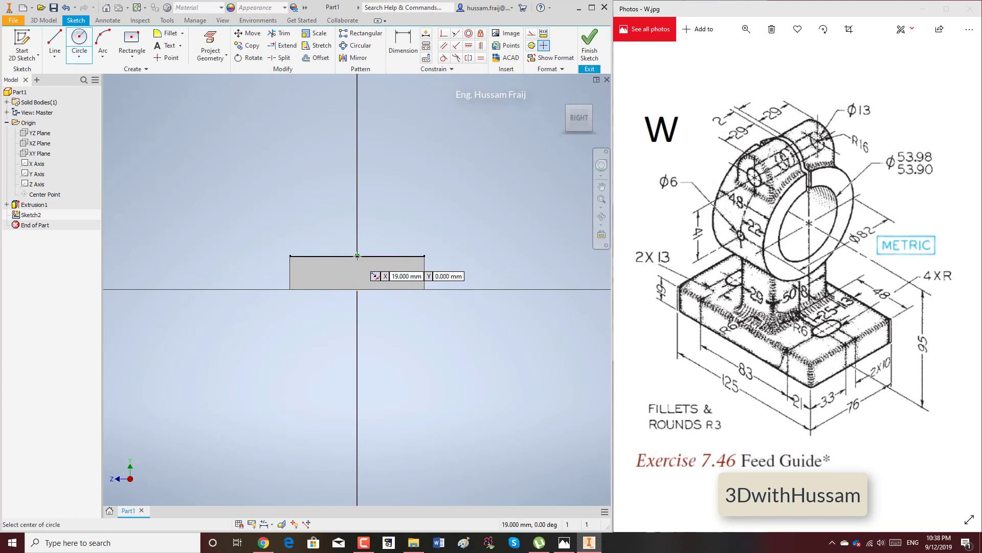
{"action": "left_click", "coordinate": [357, 160]}
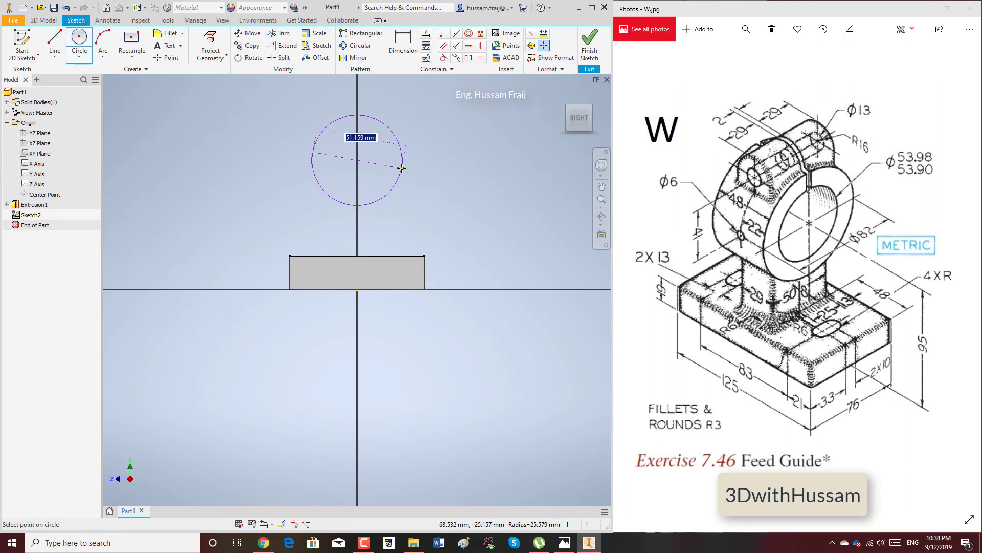
{"action": "right_click", "coordinate": [431, 152]}
{"action": "left_click", "coordinate": [467, 152]}
Dimension the circle 82 mm diameter with its centre 95 mm above the base underside.
{"action": "key", "text": "d"}
{"action": "left_click", "coordinate": [402, 256]}
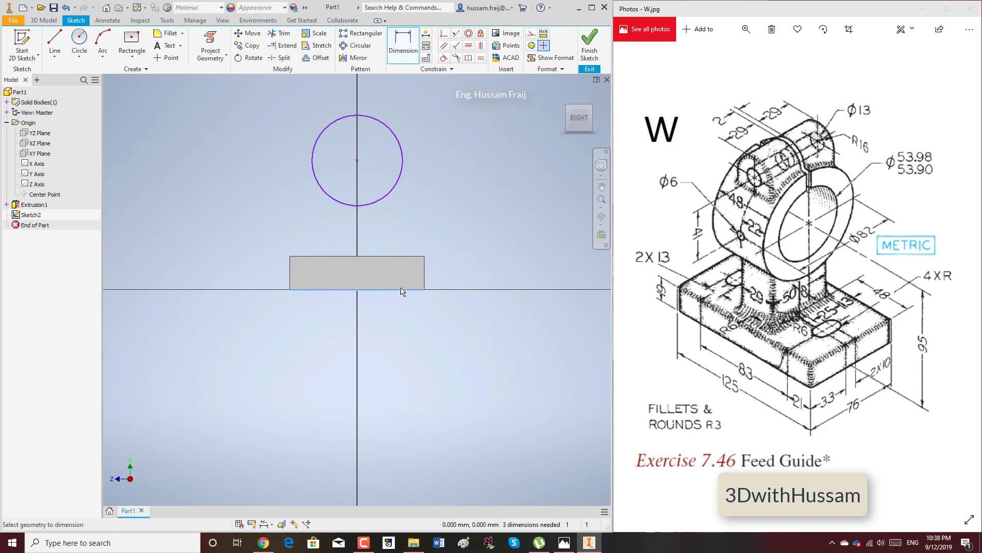
{"action": "left_click", "coordinate": [402, 179]}
{"action": "left_click", "coordinate": [450, 290]}
{"action": "left_click", "coordinate": [459, 200]}
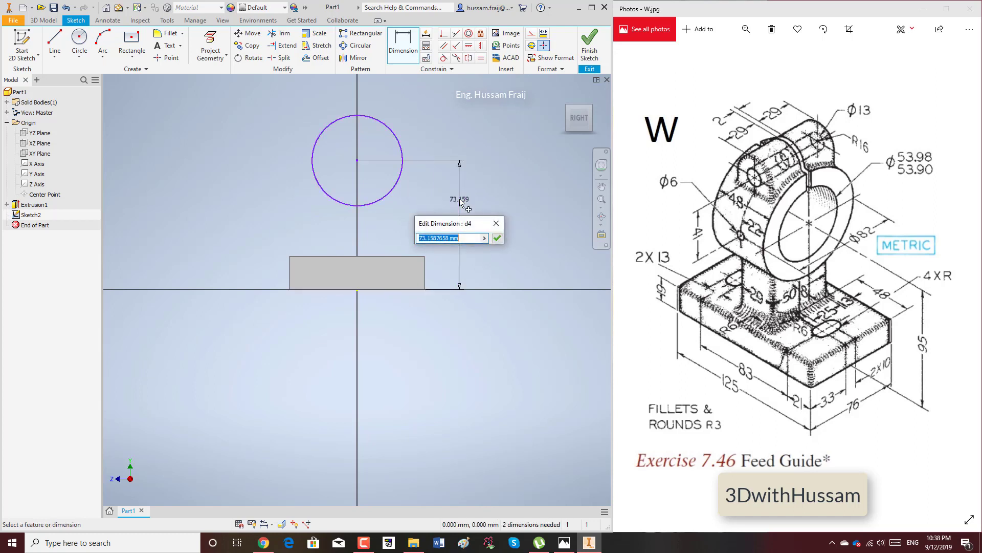
{"action": "type", "text": "95"}
{"action": "key", "text": "Return"}
{"action": "scroll", "coordinate": [398, 274], "scroll_direction": "down", "scroll_amount": 3}
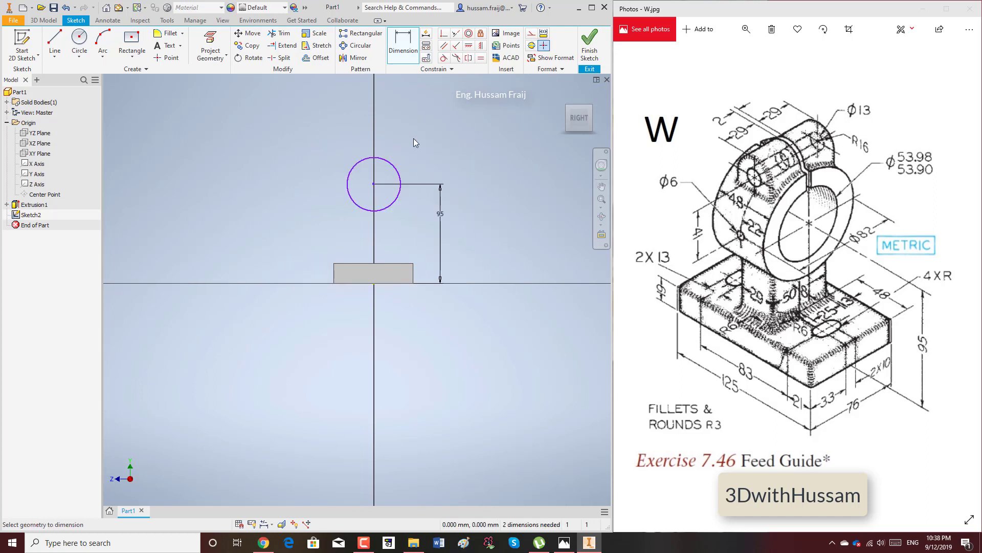
{"action": "scroll", "coordinate": [415, 143], "scroll_direction": "up", "scroll_amount": 3}
{"action": "left_click", "coordinate": [388, 202]}
{"action": "left_click", "coordinate": [407, 178]}
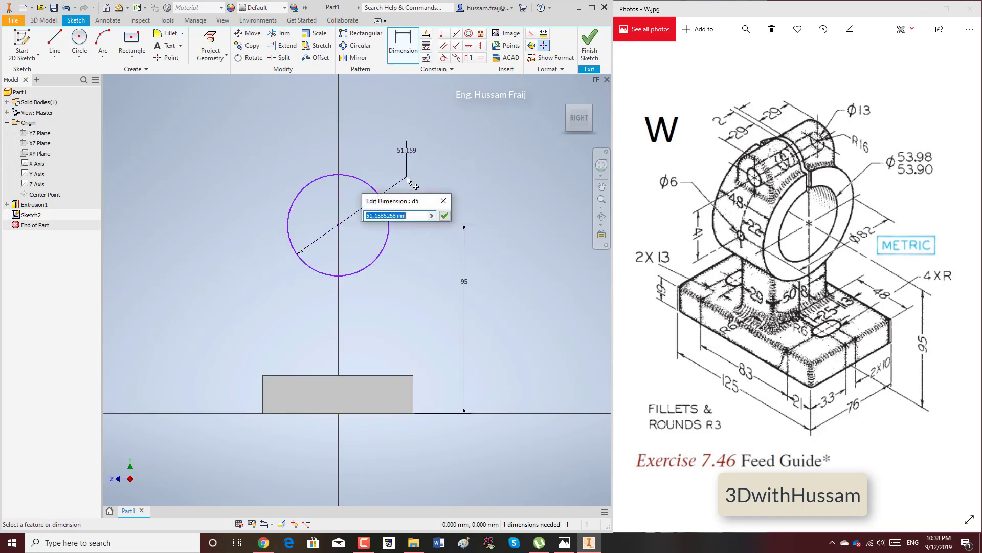
{"action": "type", "text": "82"}
{"action": "key", "text": "Return"}
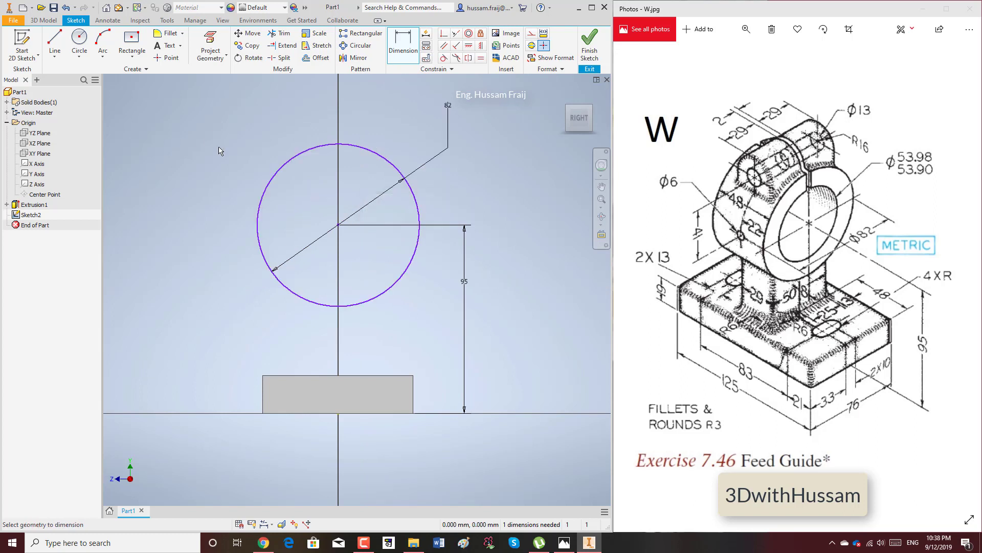
{"action": "scroll", "coordinate": [170, 138], "scroll_direction": "down", "scroll_amount": 3}
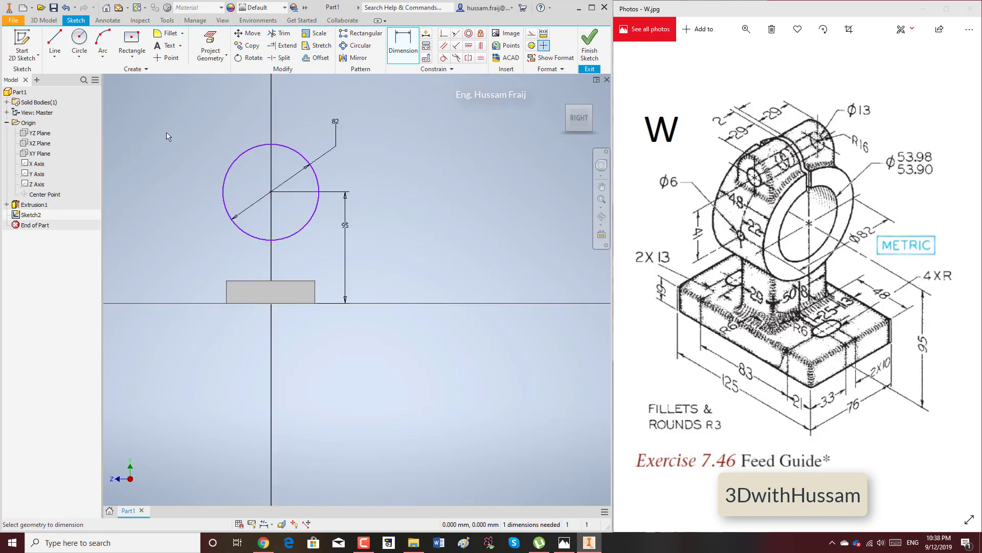
Draw a two-corner post rectangle below the circle and dimension it 50 mm wide.
{"action": "left_click", "coordinate": [131, 57]}
{"action": "left_click", "coordinate": [111, 75]}
{"action": "left_click", "coordinate": [249, 221]}
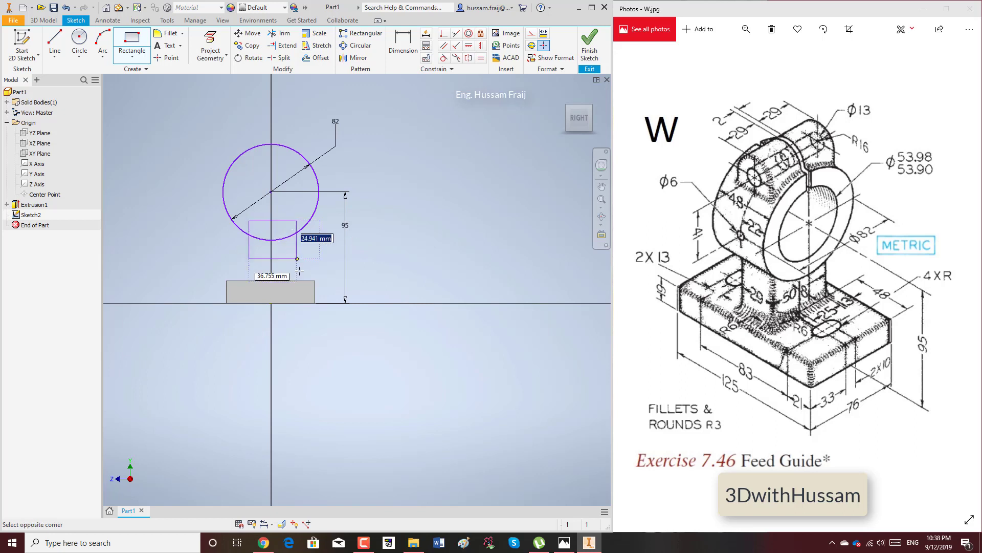
{"action": "left_click", "coordinate": [292, 291]}
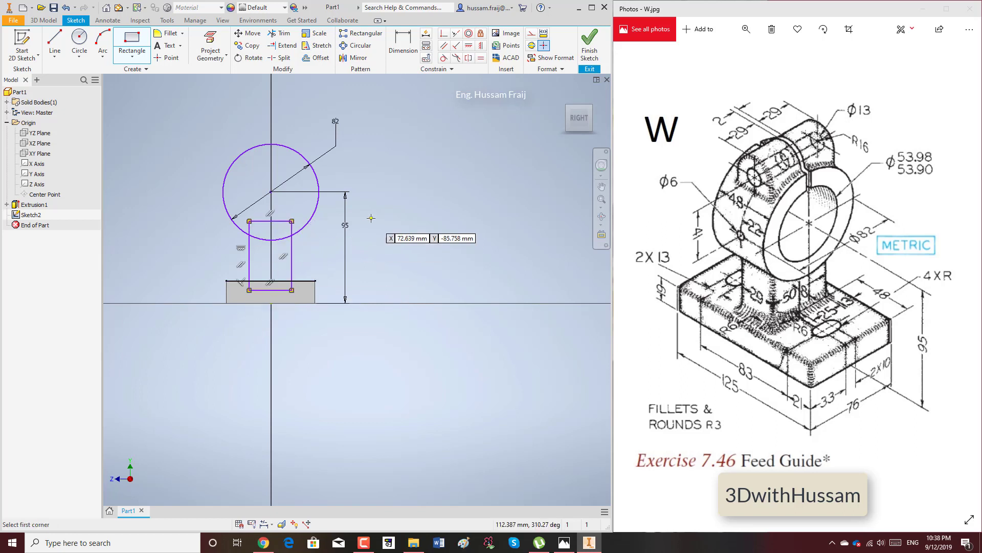
{"action": "left_click", "coordinate": [405, 54]}
{"action": "scroll", "coordinate": [309, 261], "scroll_direction": "up", "scroll_amount": 3}
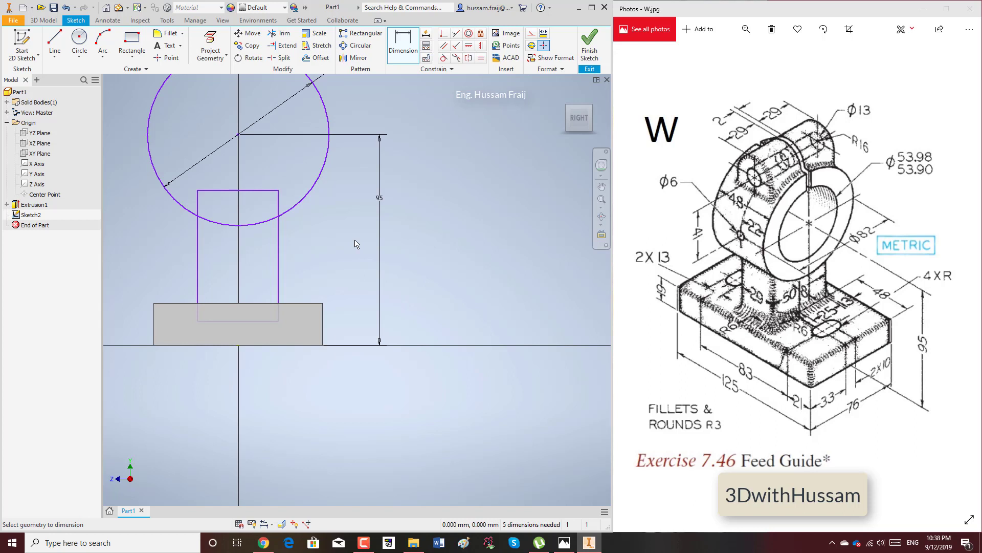
{"action": "left_click", "coordinate": [278, 244]}
{"action": "left_click", "coordinate": [198, 250]}
{"action": "left_click", "coordinate": [229, 261]}
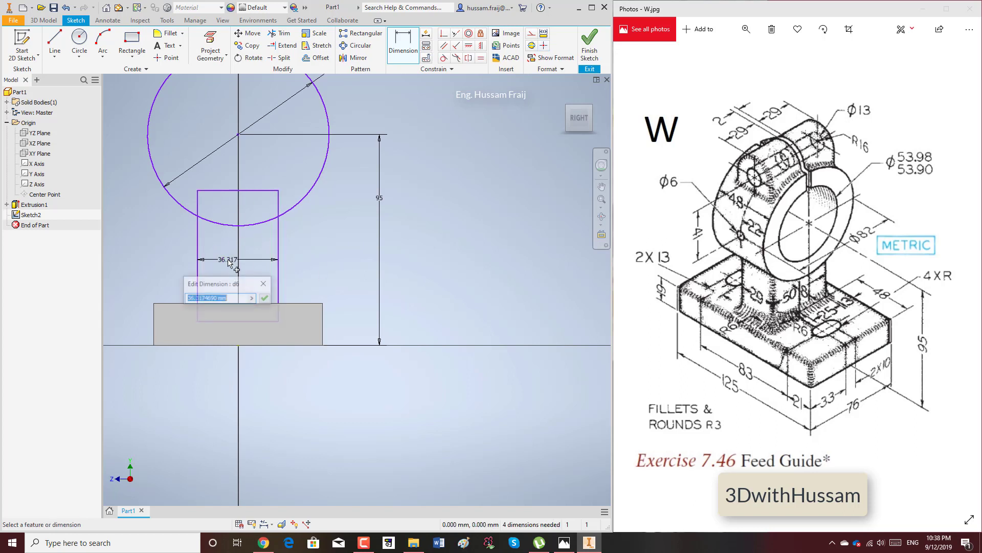
{"action": "type", "text": "50"}
{"action": "key", "text": "Return"}
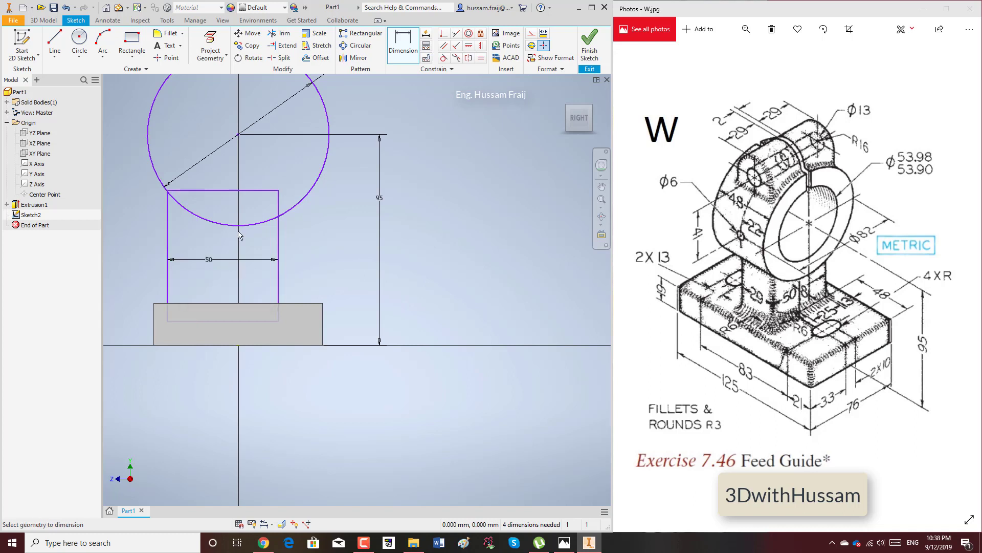
Dimension the circle centre 25 from the post and 38 from the base edge, then finish the sketch.
{"action": "left_click", "coordinate": [278, 211]}
{"action": "left_click", "coordinate": [307, 194]}
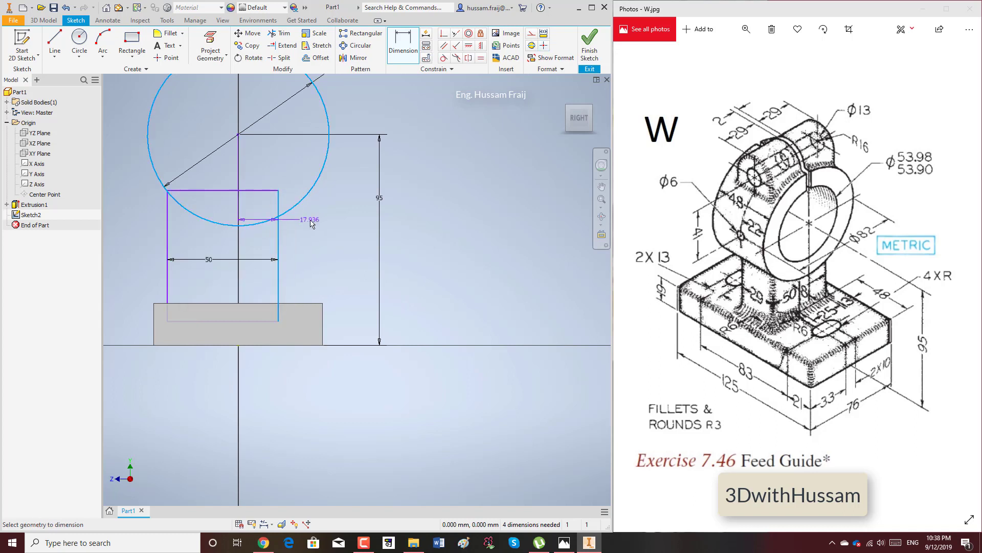
{"action": "left_click", "coordinate": [311, 221]}
{"action": "type", "text": "25"}
{"action": "key", "text": "Return"}
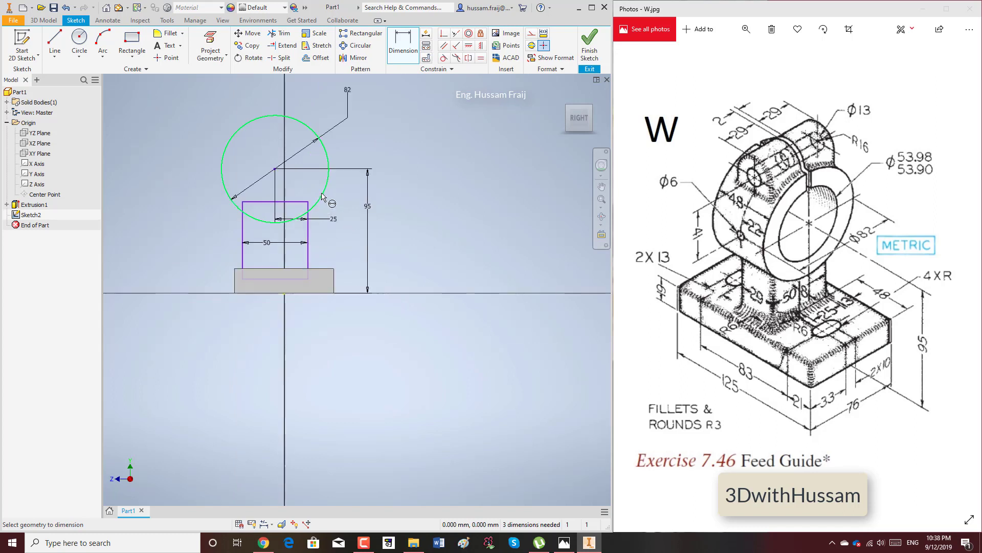
{"action": "left_click", "coordinate": [324, 210]}
{"action": "left_click", "coordinate": [335, 282]}
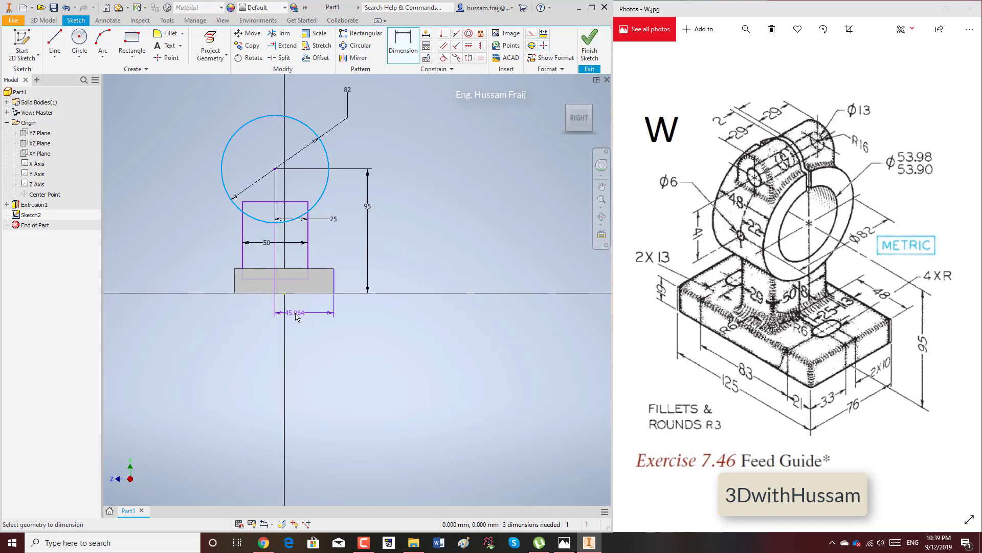
{"action": "left_click", "coordinate": [295, 317]}
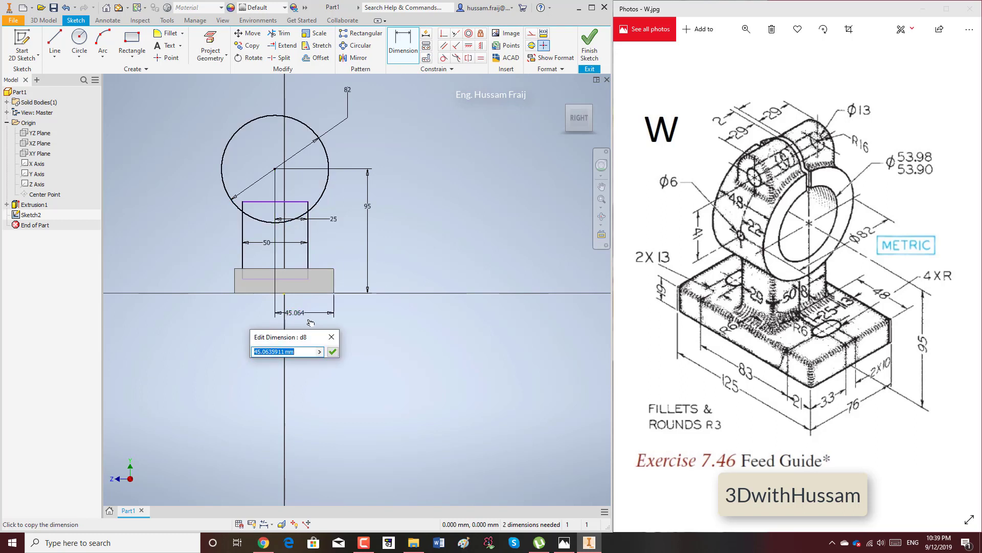
{"action": "type", "text": "125"}
{"action": "type", "text": "38"}
{"action": "key", "text": "Return"}
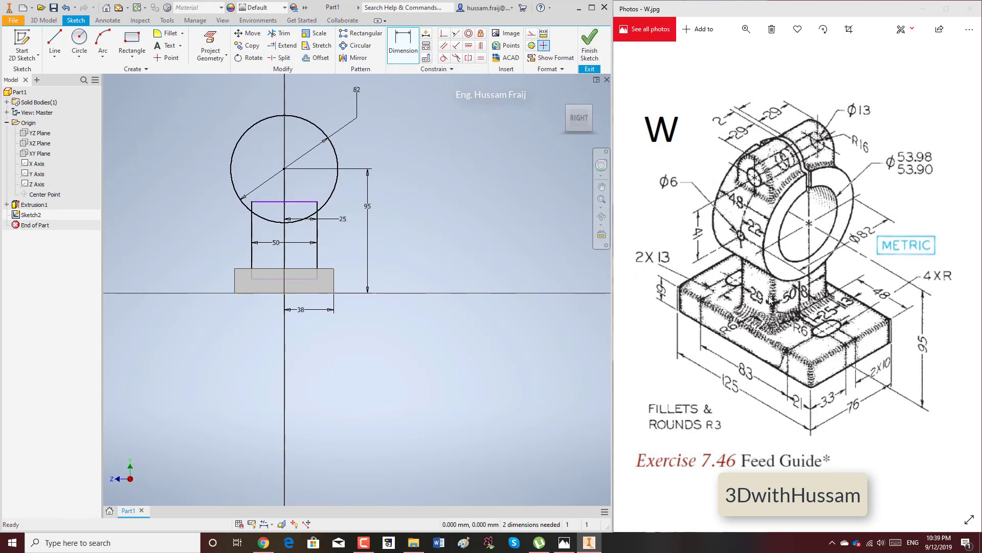
{"action": "left_click", "coordinate": [590, 43]}
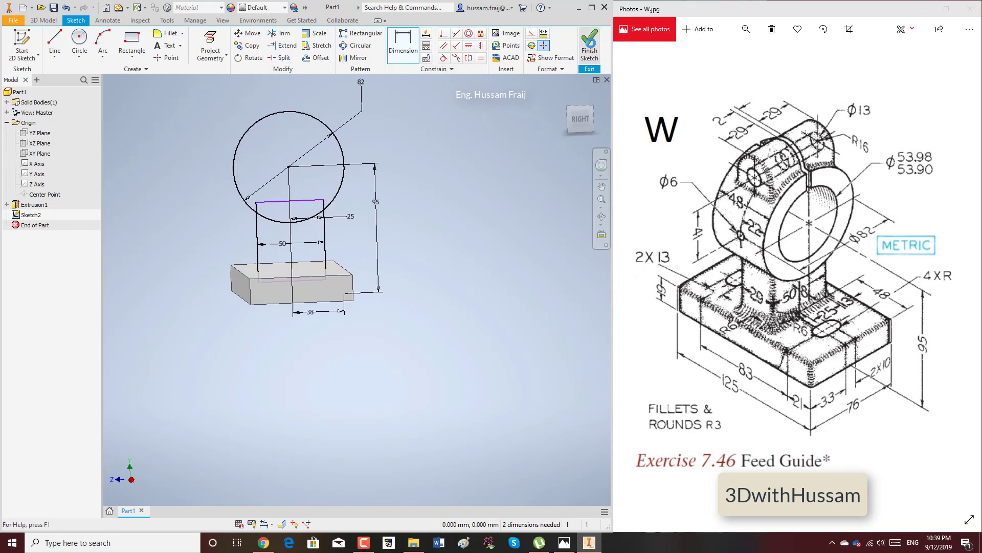
Extrude the post and circle profiles symmetrically, entering a 29 mm thickness.
{"action": "left_click", "coordinate": [56, 41]}
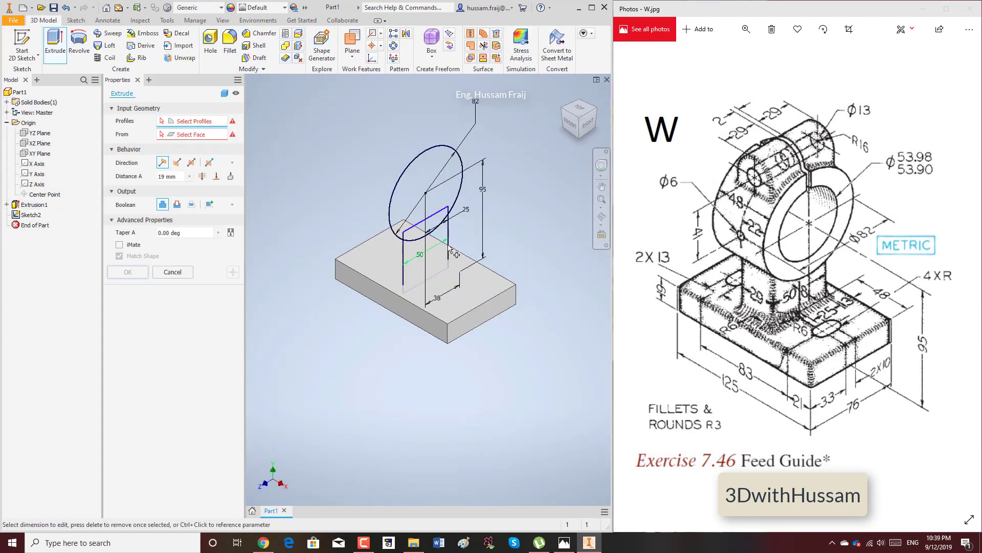
{"action": "left_click", "coordinate": [414, 254]}
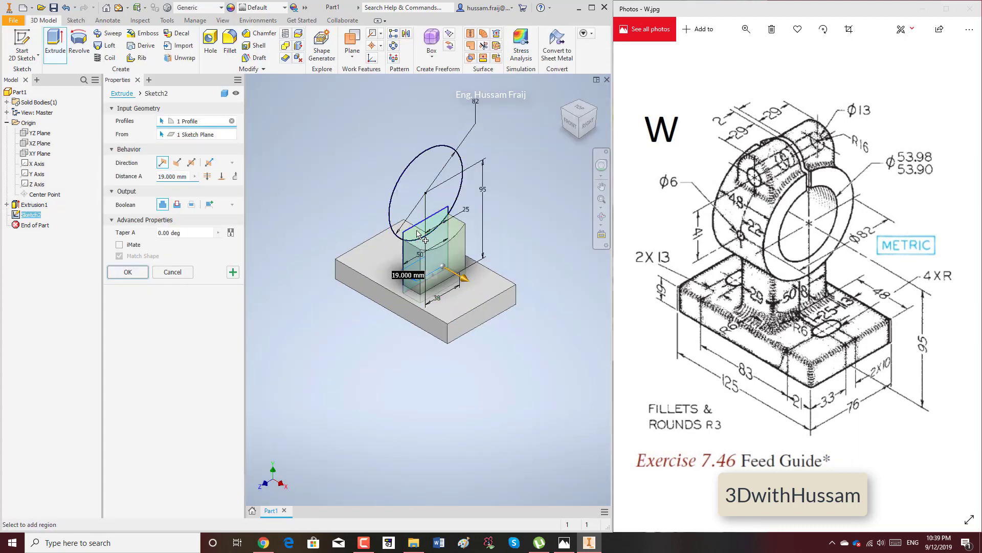
{"action": "left_click", "coordinate": [417, 234]}
{"action": "left_click", "coordinate": [191, 162]}
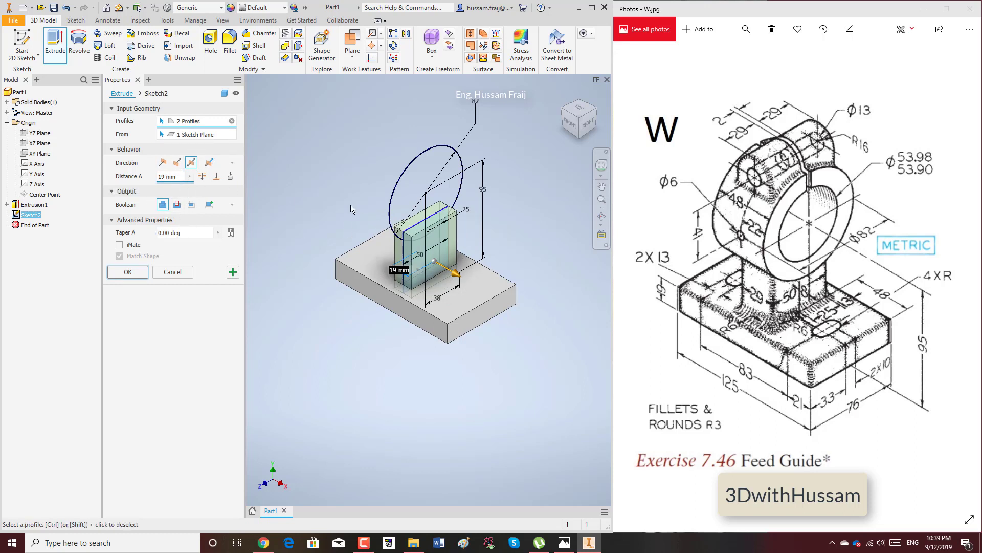
{"action": "left_click", "coordinate": [407, 201]}
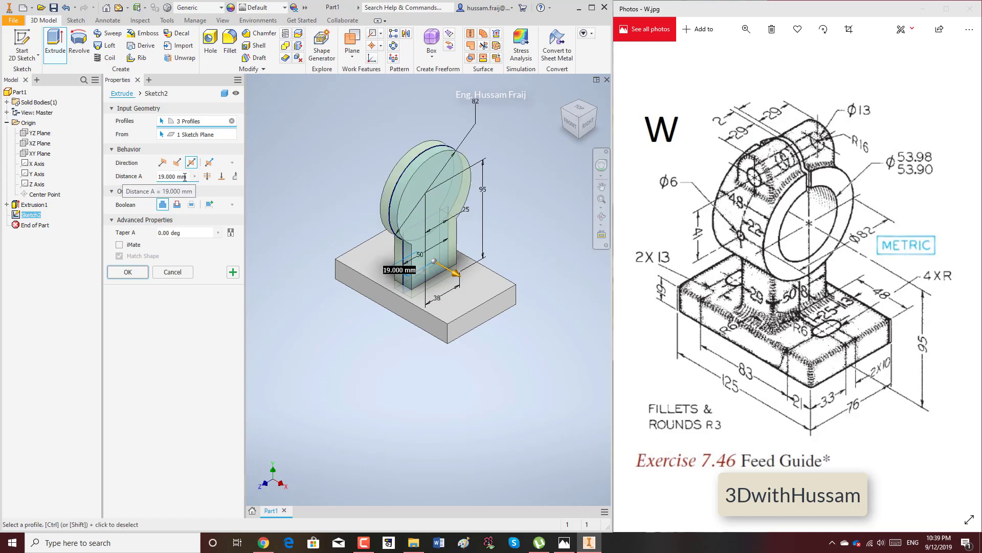
{"action": "left_click", "coordinate": [162, 177]}
{"action": "type", "text": "29"}
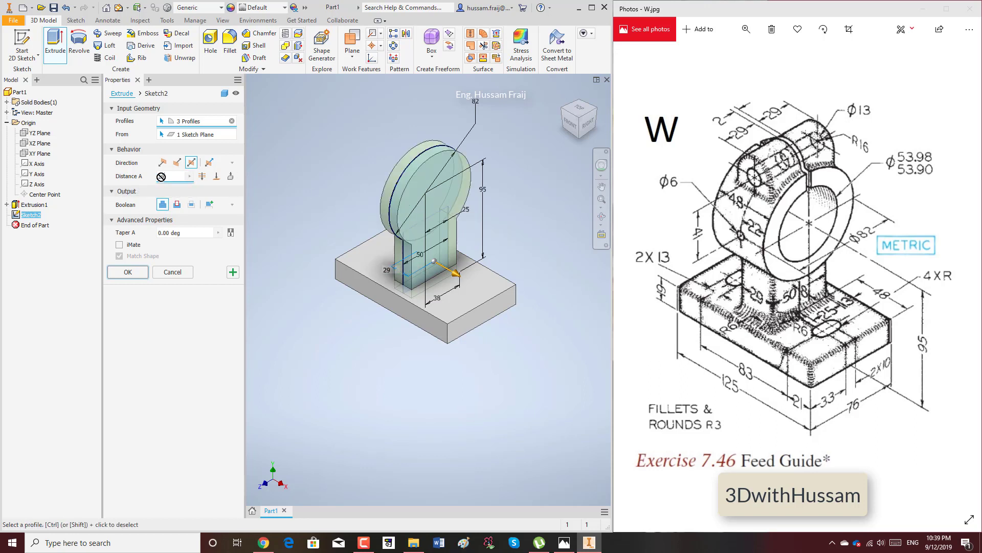
Confirm the 29 mm upright extrusion and start a new sketch on the YZ Plane.
{"action": "left_click", "coordinate": [128, 272]}
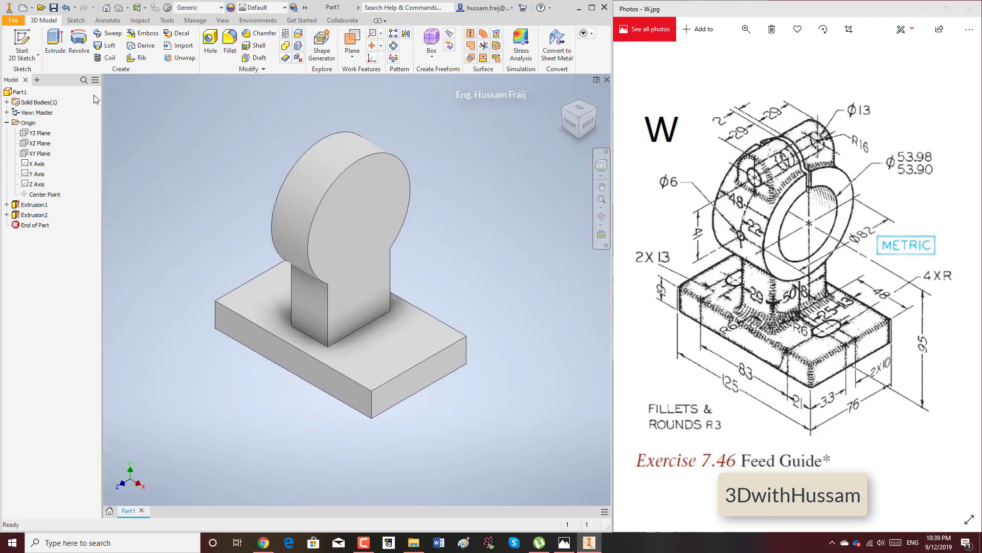
{"action": "left_click", "coordinate": [22, 43]}
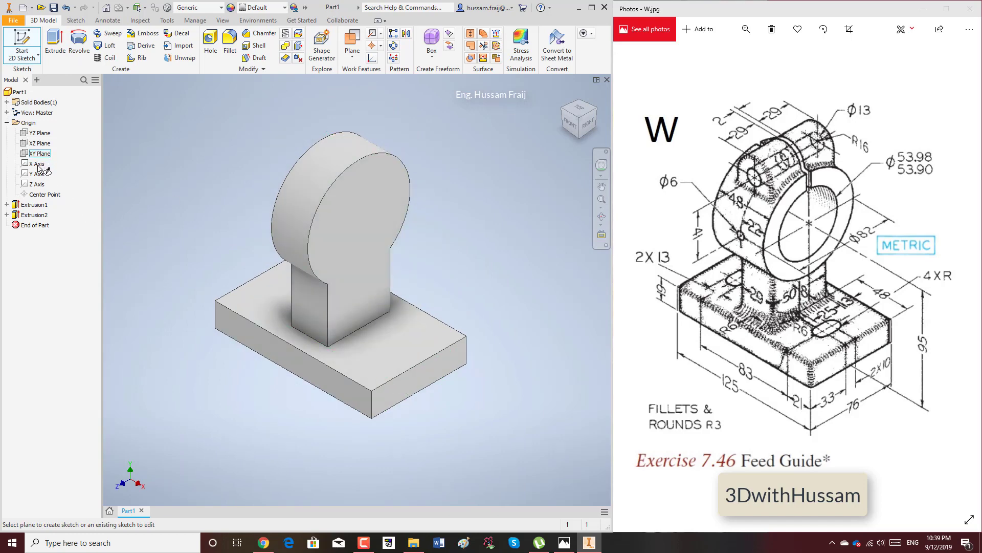
{"action": "left_click", "coordinate": [40, 133]}
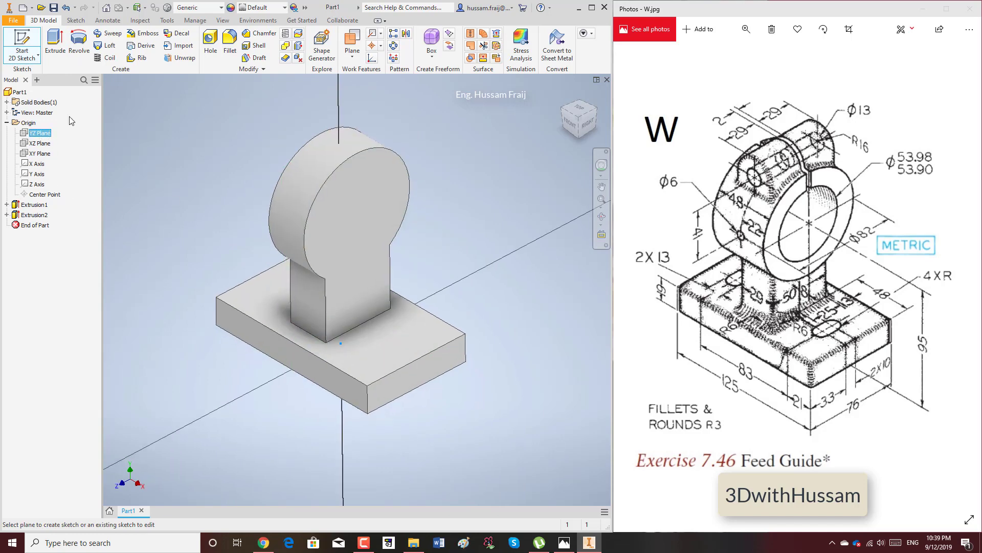
Draw a circle centred on the disc's arc centre through its endpoint and start extruding it.
{"action": "left_click", "coordinate": [80, 41]}
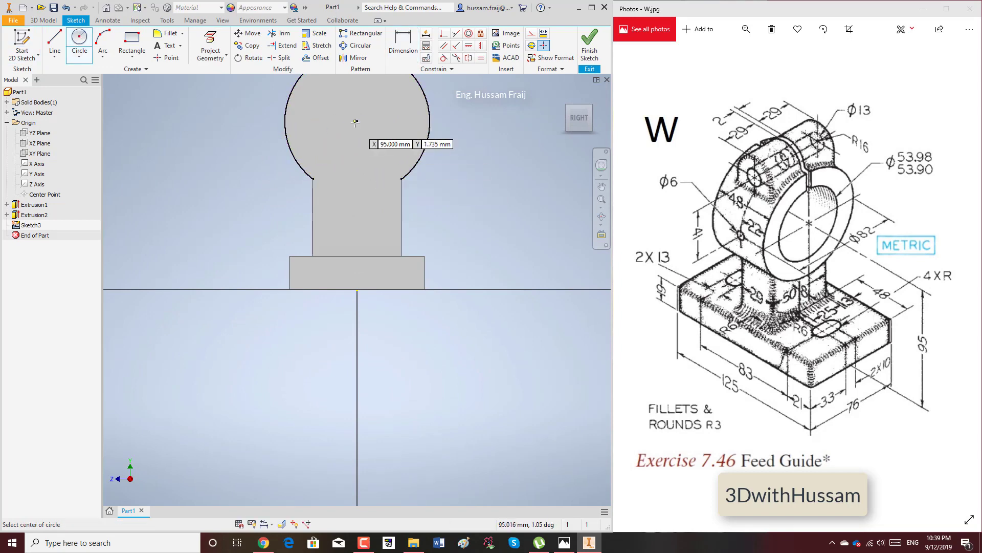
{"action": "left_click", "coordinate": [357, 121]}
{"action": "left_click", "coordinate": [313, 179]}
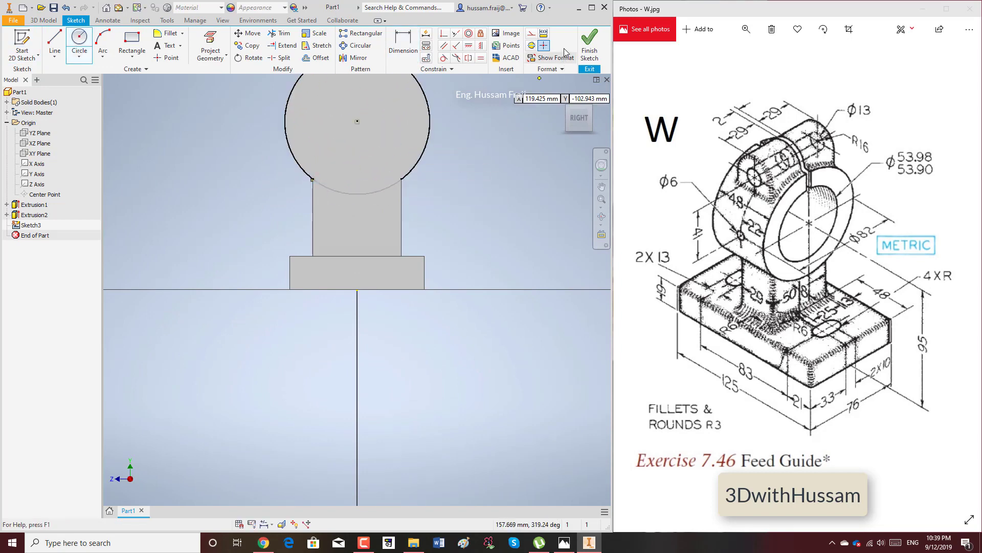
{"action": "left_click", "coordinate": [589, 44]}
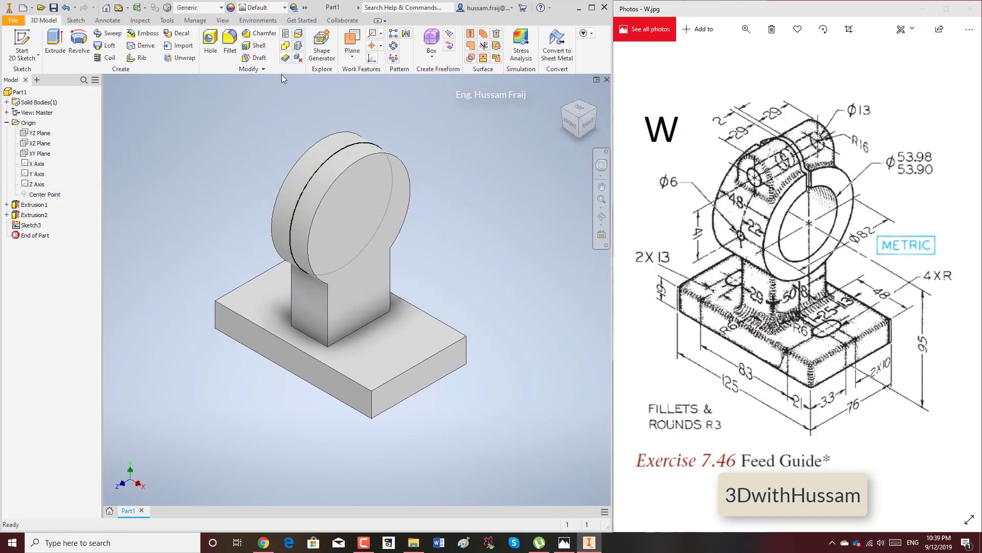
{"action": "left_click", "coordinate": [55, 43]}
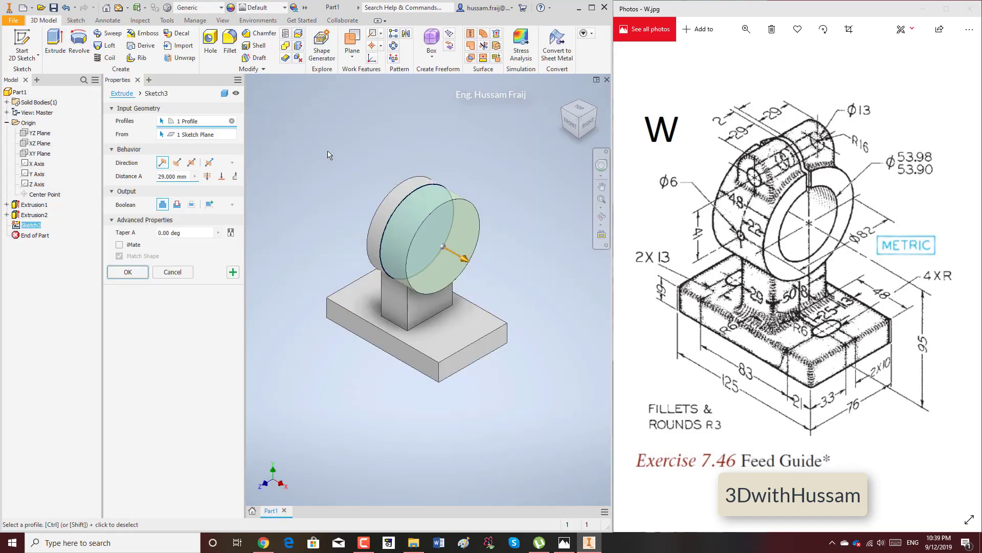
Extrude the circle symmetrically 48 mm to form the cylindrical hub.
{"action": "left_click", "coordinate": [191, 163]}
{"action": "type", "text": "48"}
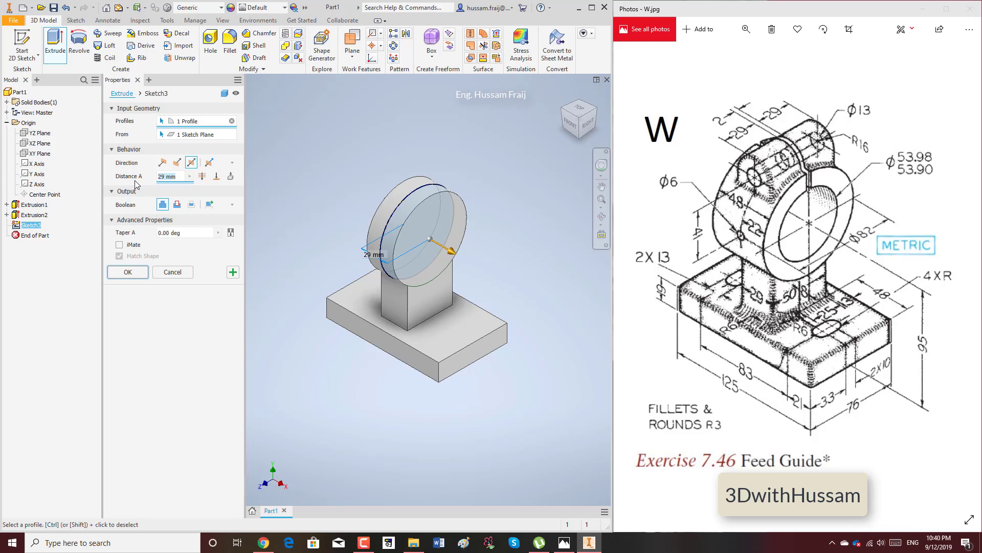
{"action": "left_click", "coordinate": [128, 271]}
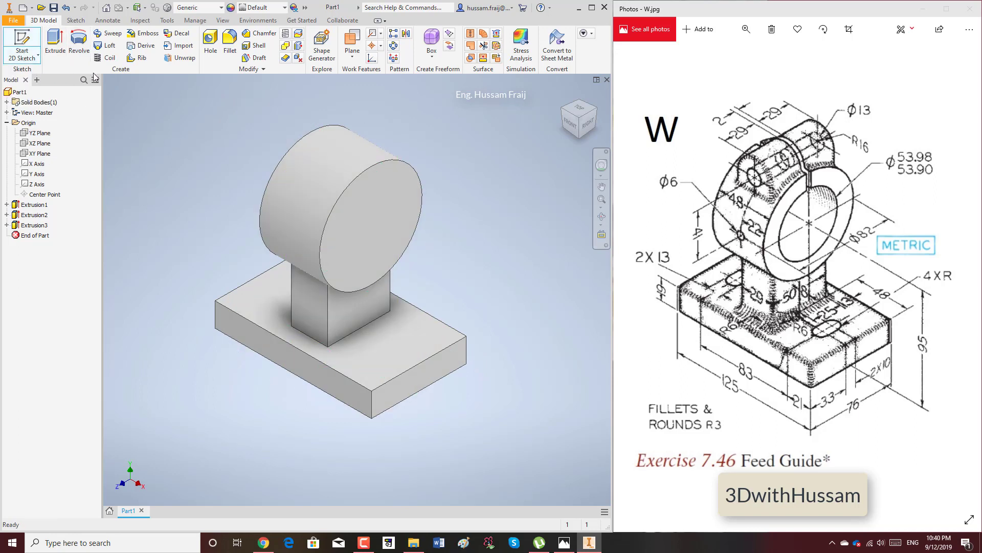
Sketch a 9 mm circle on the XY Plane over the cylinder face.
{"action": "left_click", "coordinate": [22, 46]}
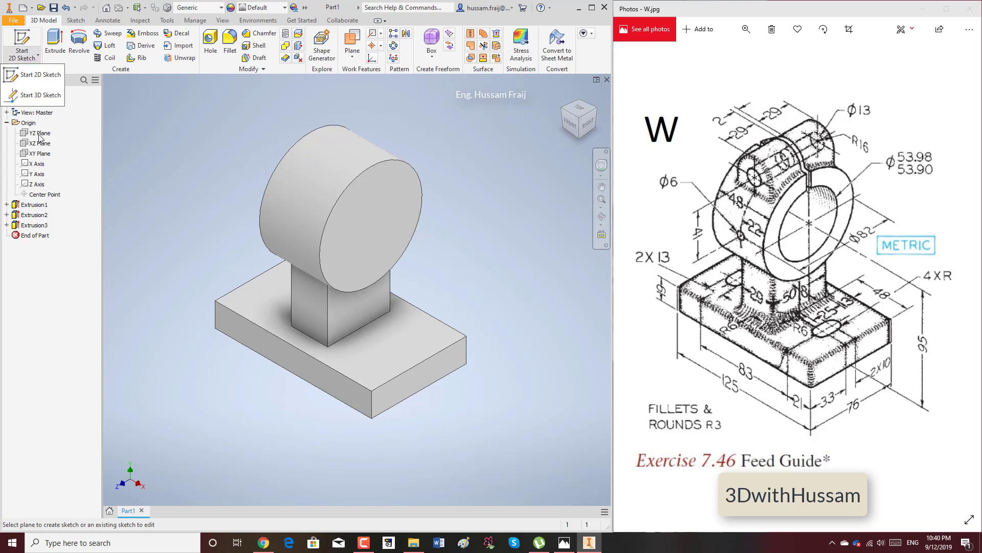
{"action": "left_click", "coordinate": [37, 153]}
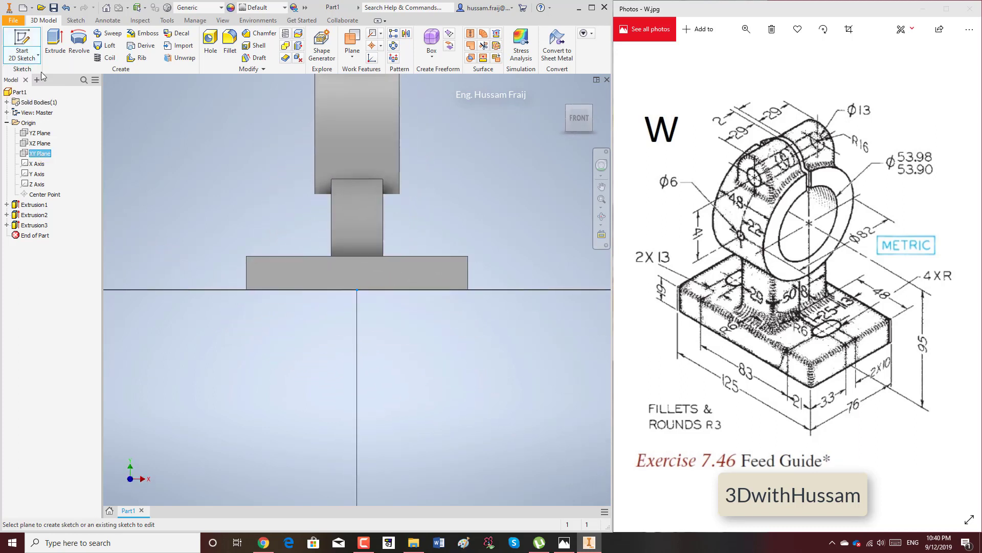
{"action": "left_click", "coordinate": [79, 40]}
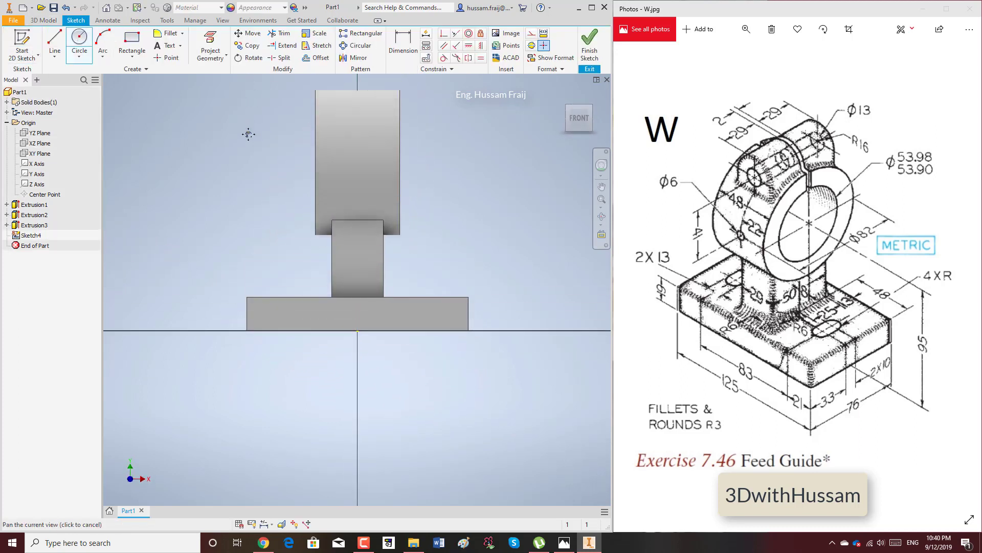
{"action": "left_click", "coordinate": [357, 176]}
{"action": "type", "text": "9.190"}
{"action": "key", "text": "Return"}
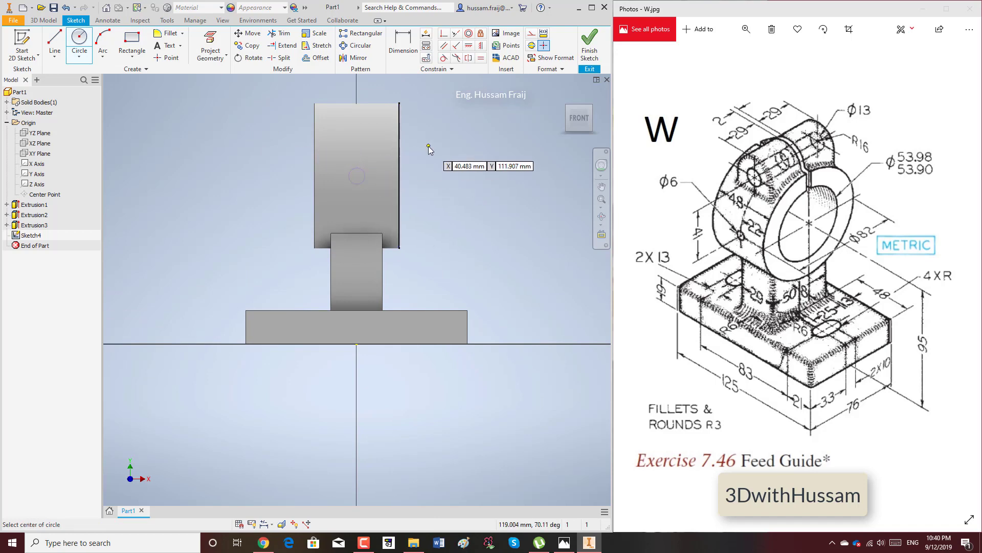
Dimension the hole centre 95 mm above the bottom edge and finish the sketch.
{"action": "left_click", "coordinate": [403, 46]}
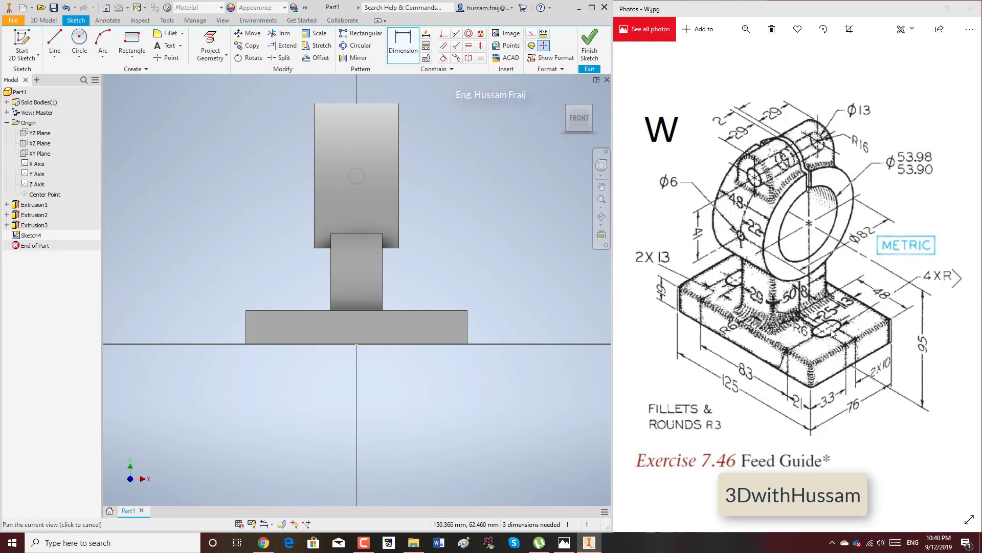
{"action": "left_click", "coordinate": [449, 344]}
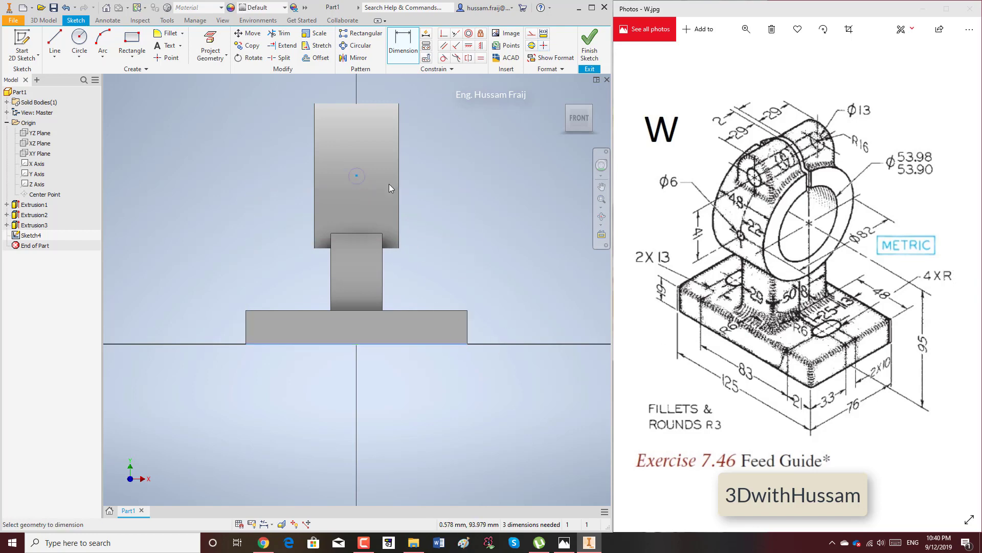
{"action": "left_click", "coordinate": [436, 195]}
{"action": "type", "text": "65"}
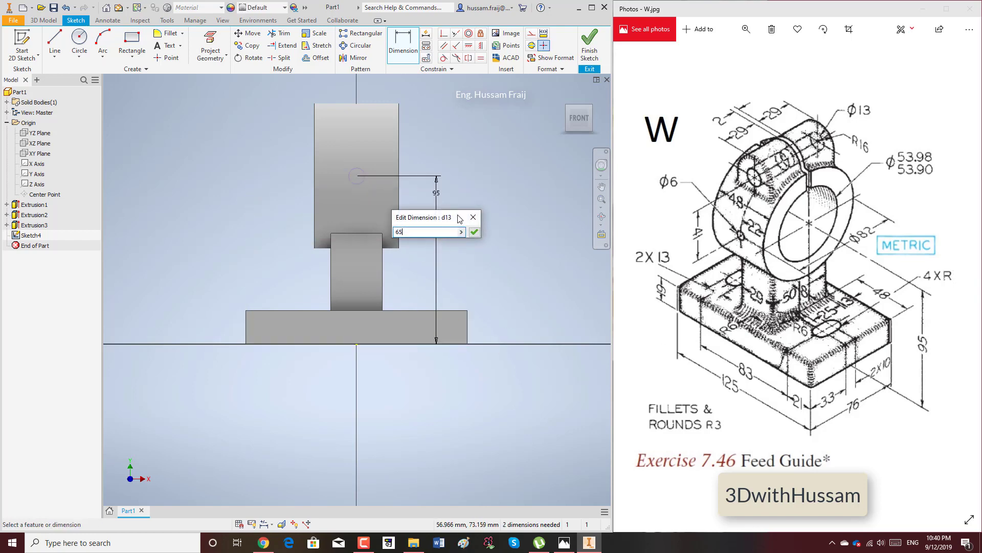
{"action": "key", "text": "Return"}
{"action": "double_click", "coordinate": [436, 240]}
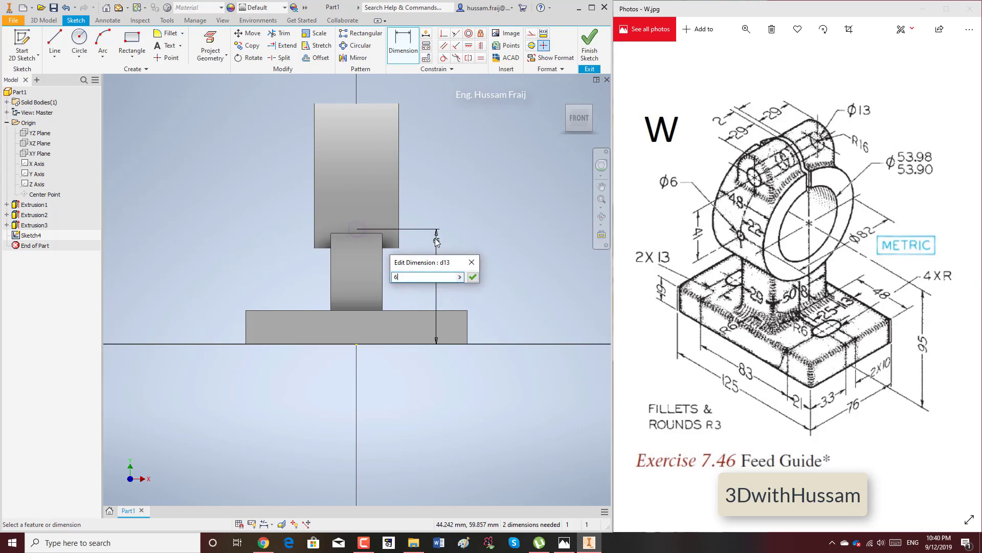
{"action": "type", "text": "95"}
{"action": "key", "text": "Return"}
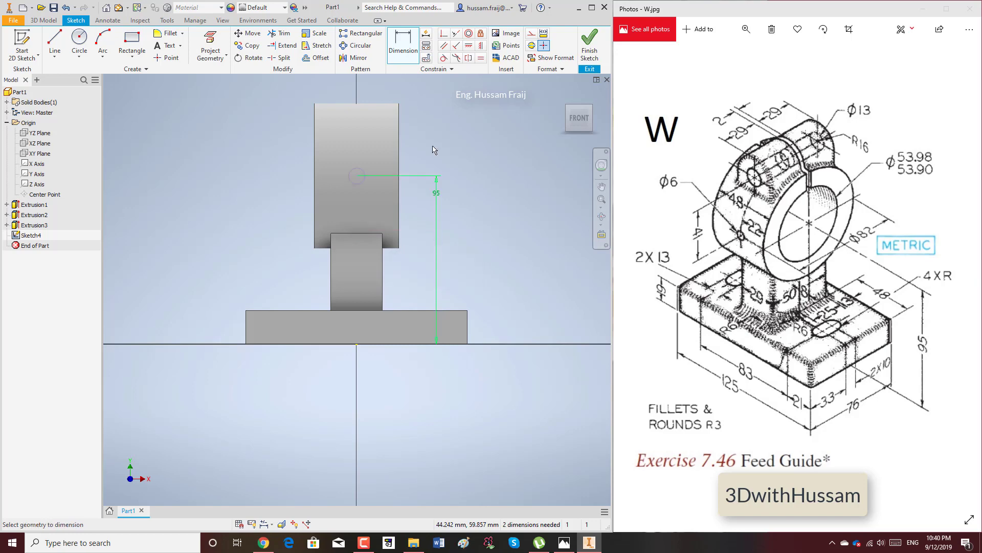
{"action": "left_click", "coordinate": [590, 46]}
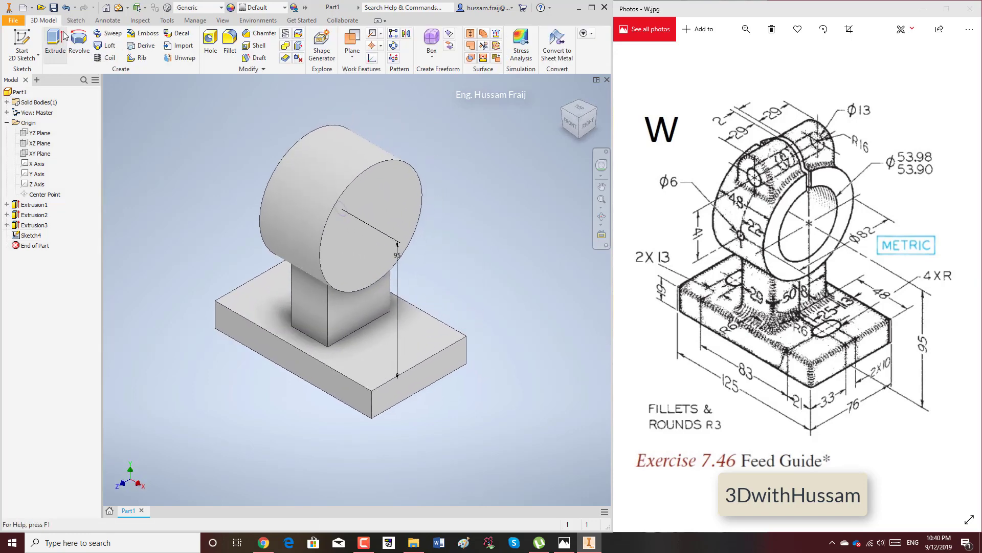
Cut the 9 mm circle symmetrically through the whole cylinder as Extrusion4.
{"action": "key", "text": "e"}
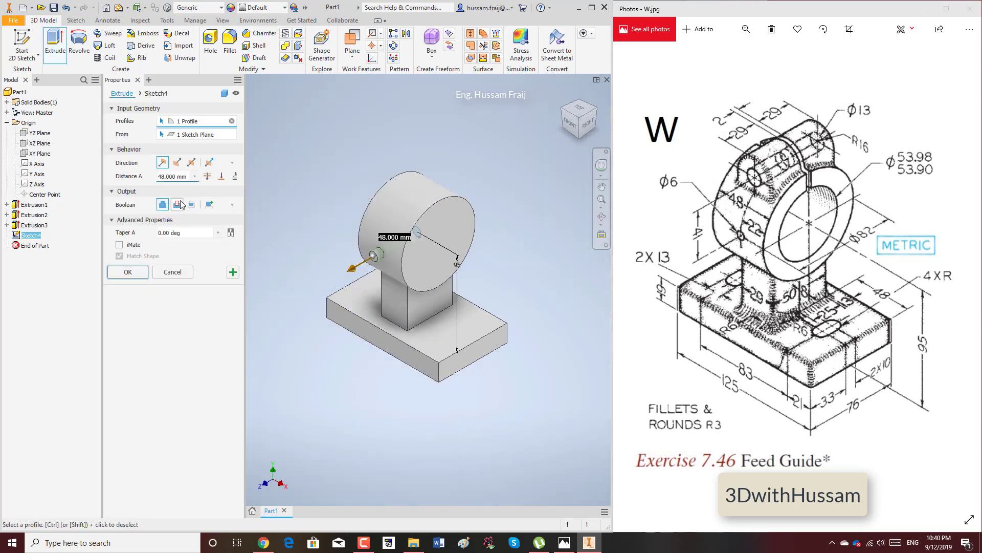
{"action": "left_click", "coordinate": [180, 202]}
{"action": "left_click", "coordinate": [191, 163]}
{"action": "left_click", "coordinate": [209, 177]}
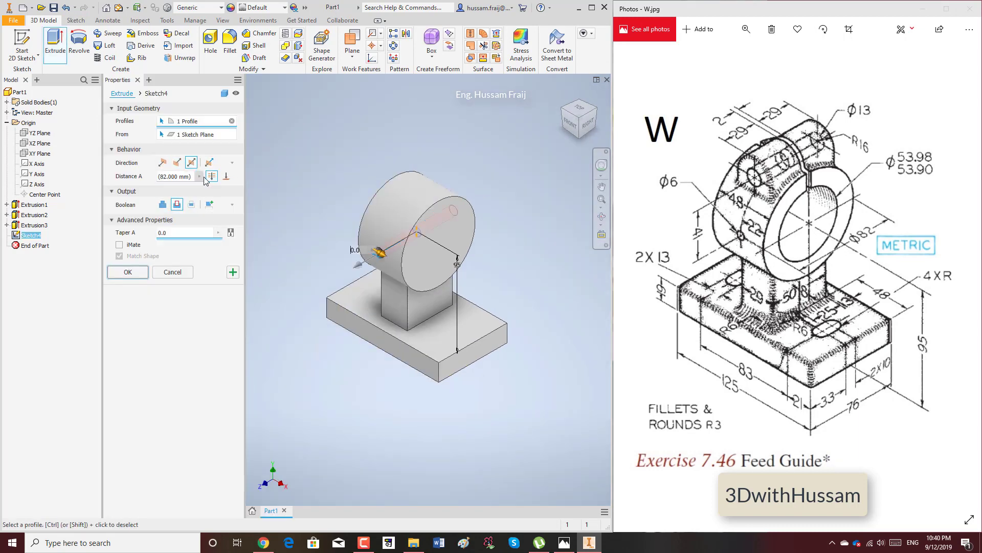
{"action": "key", "text": "Return"}
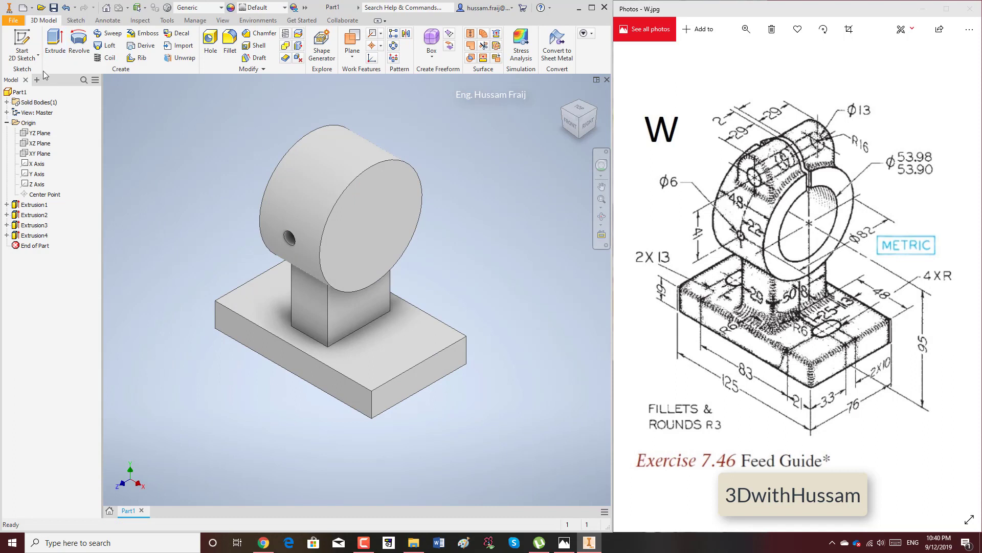
Sketch concentric 32 mm and 13 mm circles on the XY plane above the hole.
{"action": "left_click", "coordinate": [28, 53]}
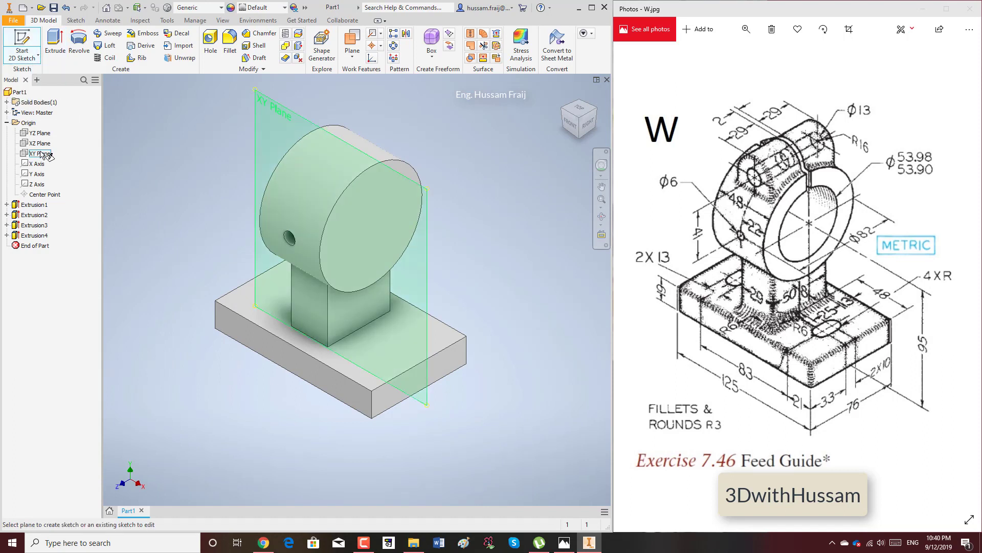
{"action": "left_click", "coordinate": [41, 153]}
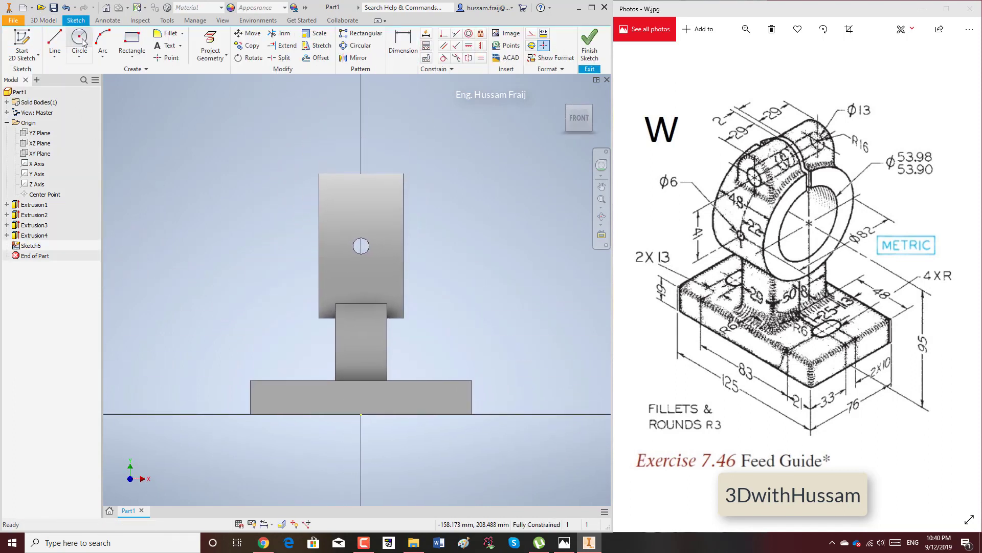
{"action": "left_click", "coordinate": [80, 41]}
{"action": "scroll", "coordinate": [375, 134], "scroll_direction": "up", "scroll_amount": 3}
{"action": "left_click", "coordinate": [349, 189]}
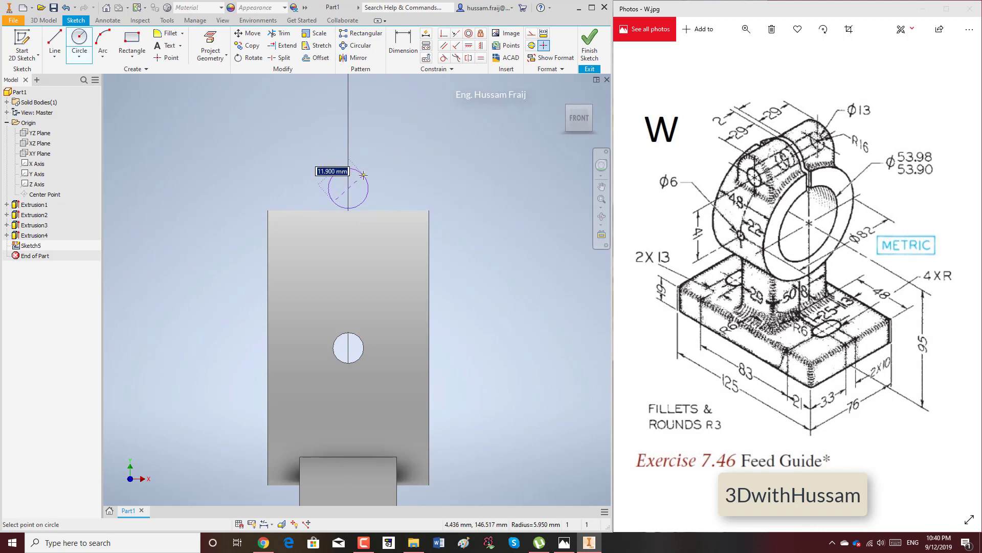
{"action": "type", "text": "32"}
{"action": "key", "text": "Return"}
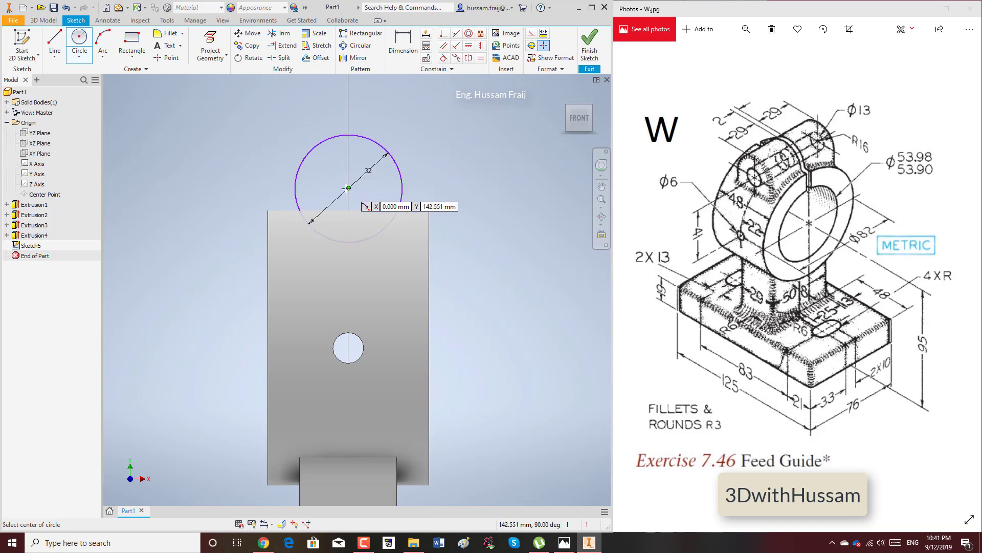
{"action": "left_click", "coordinate": [348, 187]}
{"action": "type", "text": "13"}
{"action": "key", "text": "Return"}
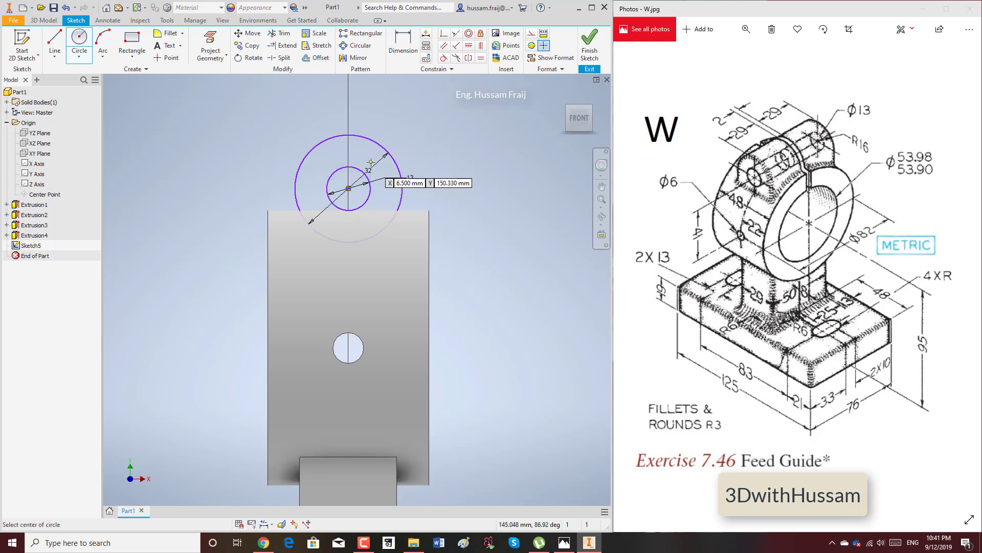
Dimension the concentric circles, dismissing the duplicate-dimension warning.
{"action": "right_click", "coordinate": [429, 116]}
{"action": "left_click", "coordinate": [410, 49]}
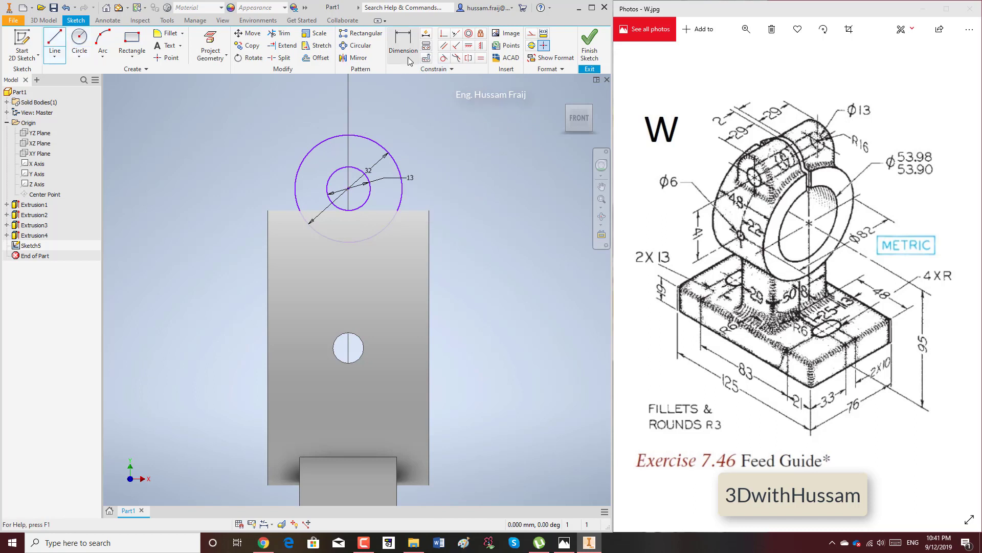
{"action": "right_click", "coordinate": [435, 126]}
{"action": "left_click", "coordinate": [387, 141]}
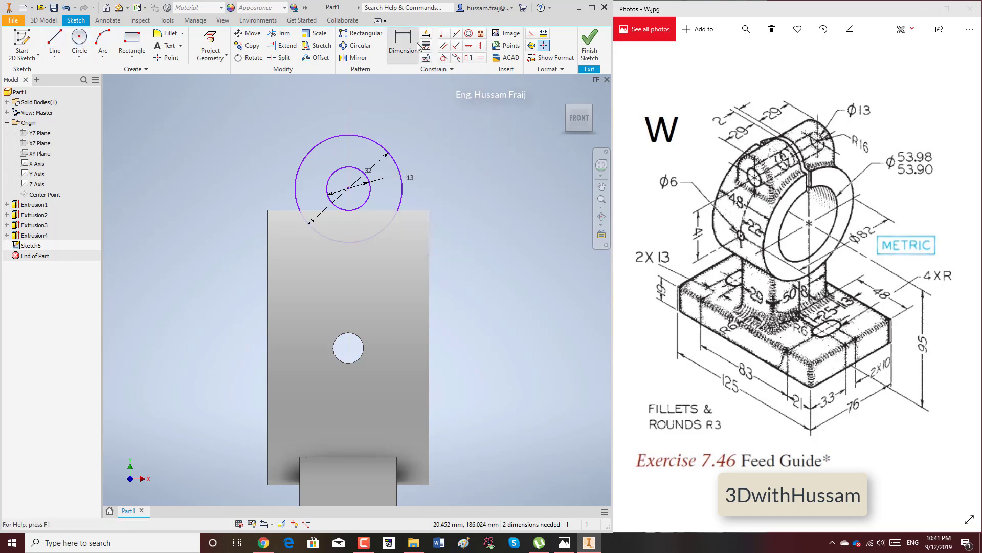
{"action": "left_click", "coordinate": [388, 225]}
{"action": "left_click", "coordinate": [361, 338]}
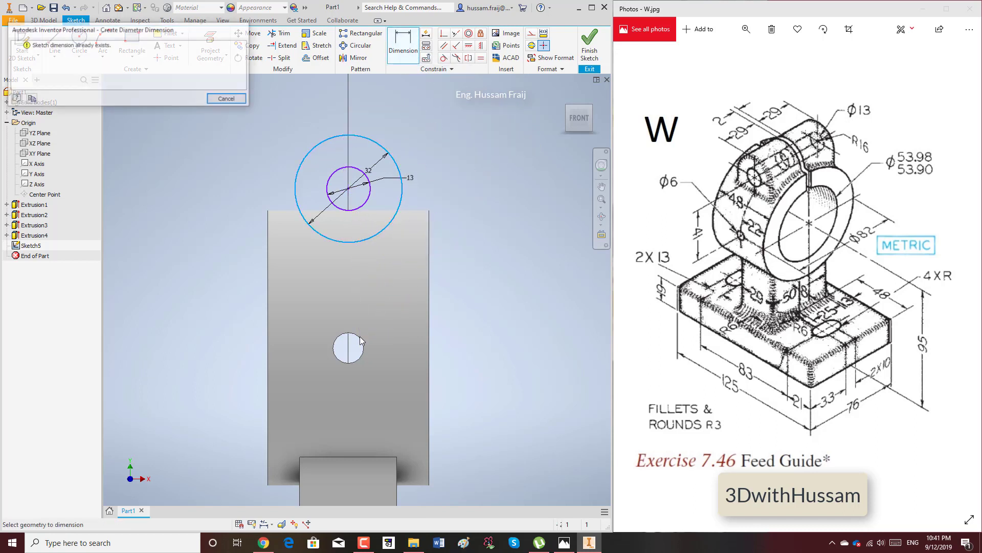
{"action": "left_click", "coordinate": [232, 99]}
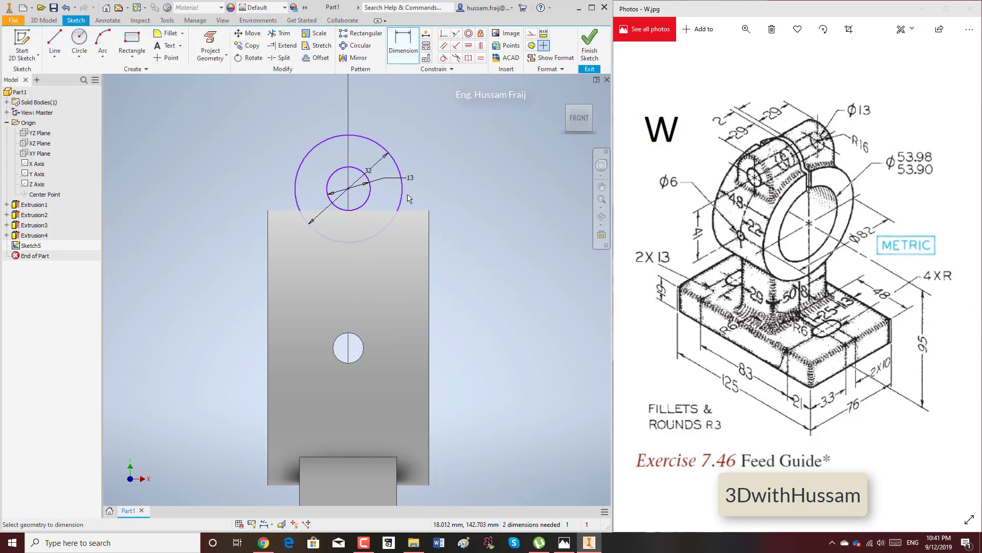
{"action": "left_click", "coordinate": [364, 203]}
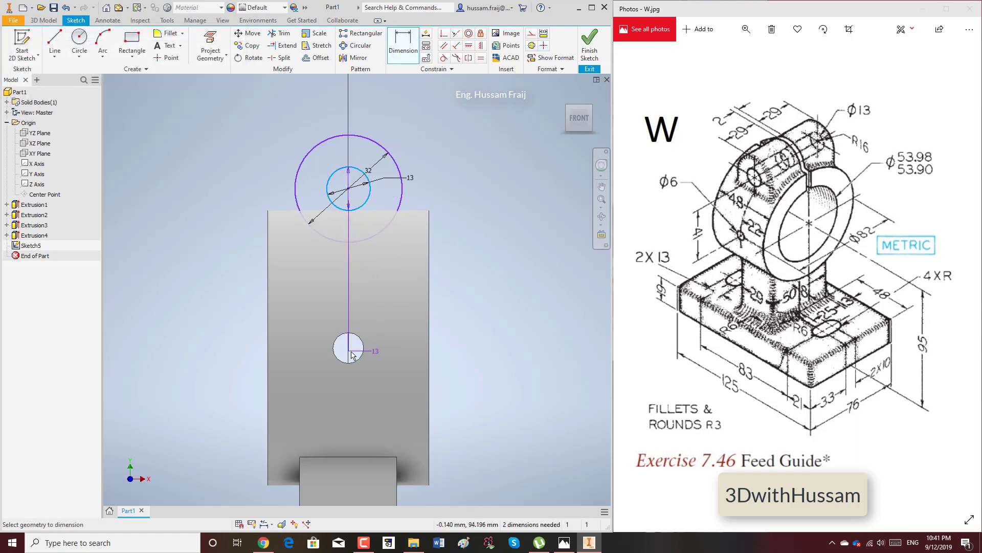
Project the cut edges, set the circles 41 above the small hole, and finish Sketch5.
{"action": "right_click", "coordinate": [478, 231]}
{"action": "left_click", "coordinate": [529, 244]}
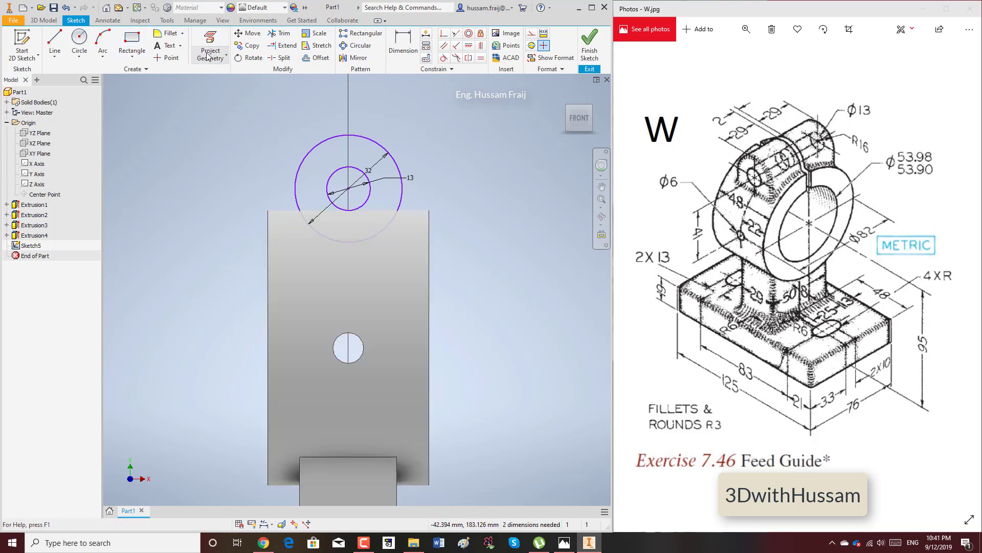
{"action": "left_click", "coordinate": [226, 54]}
{"action": "left_click", "coordinate": [189, 92]}
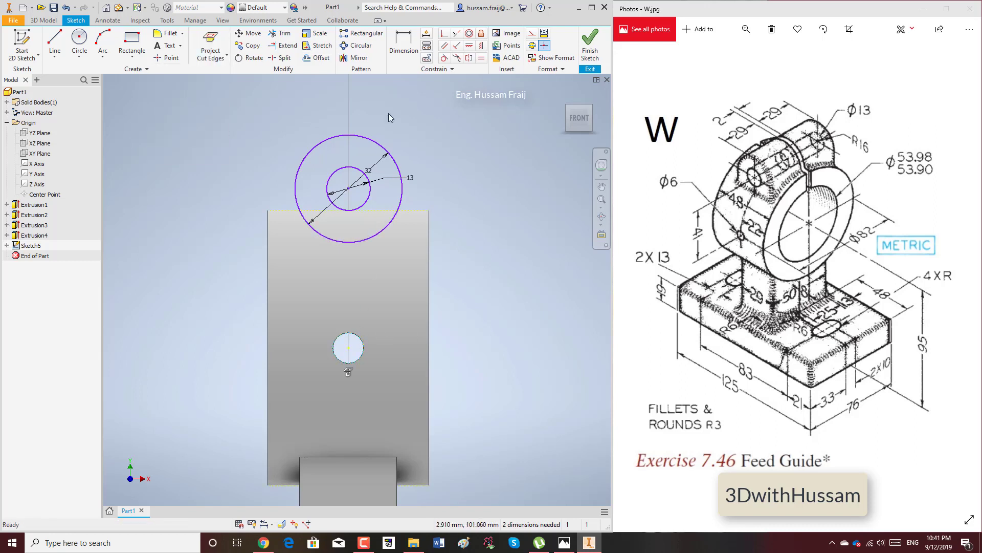
{"action": "left_click", "coordinate": [404, 43]}
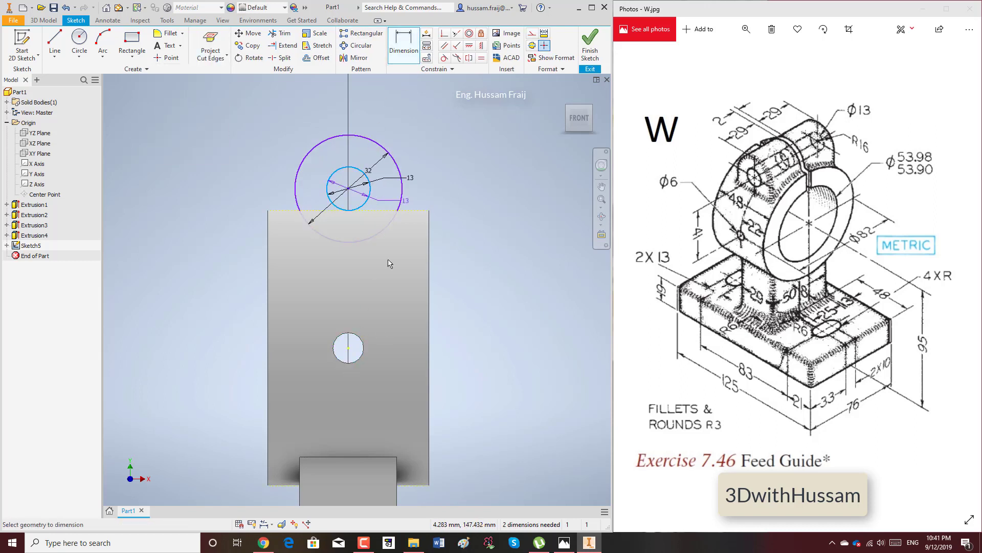
{"action": "left_click", "coordinate": [348, 348]}
{"action": "left_click", "coordinate": [456, 287]}
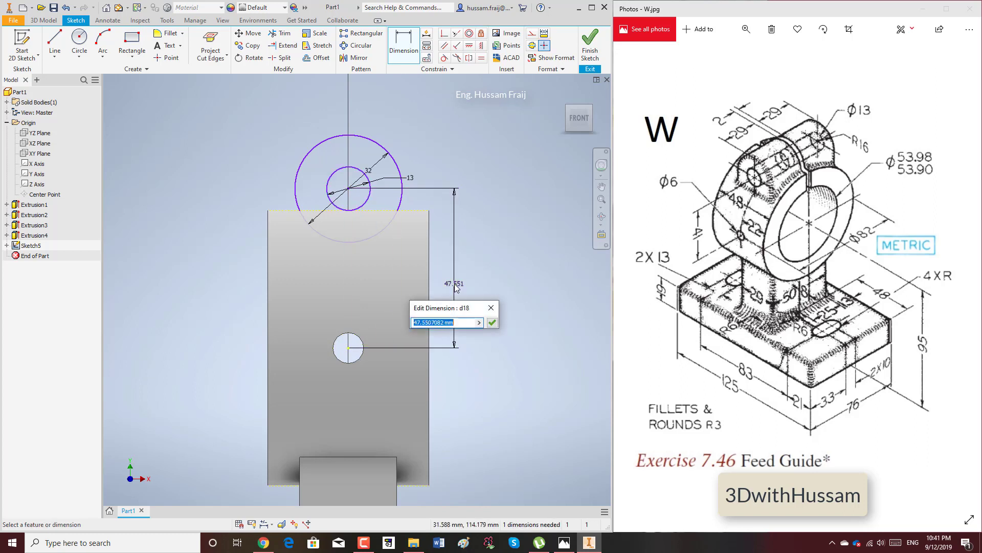
{"action": "type", "text": "41"}
{"action": "key", "text": "Return"}
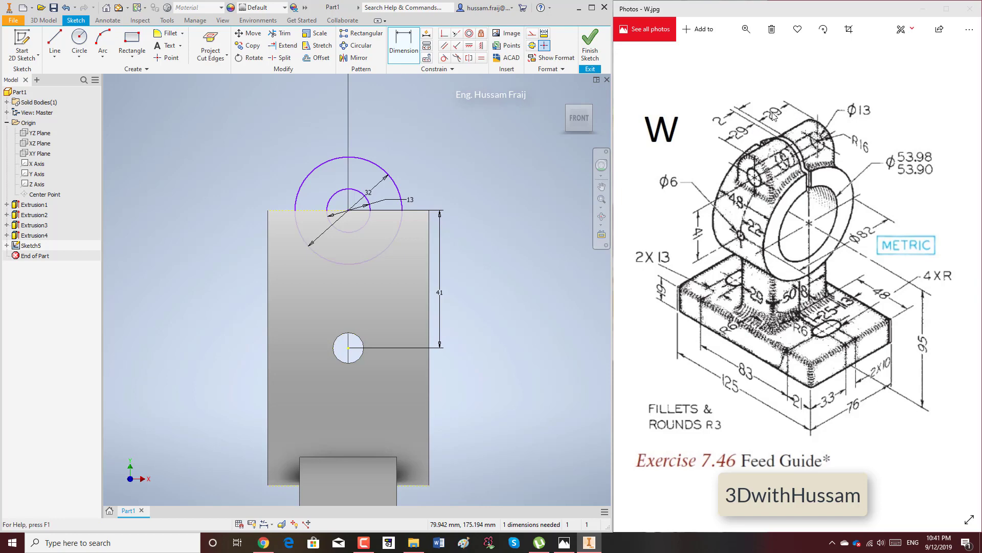
{"action": "left_click", "coordinate": [589, 47]}
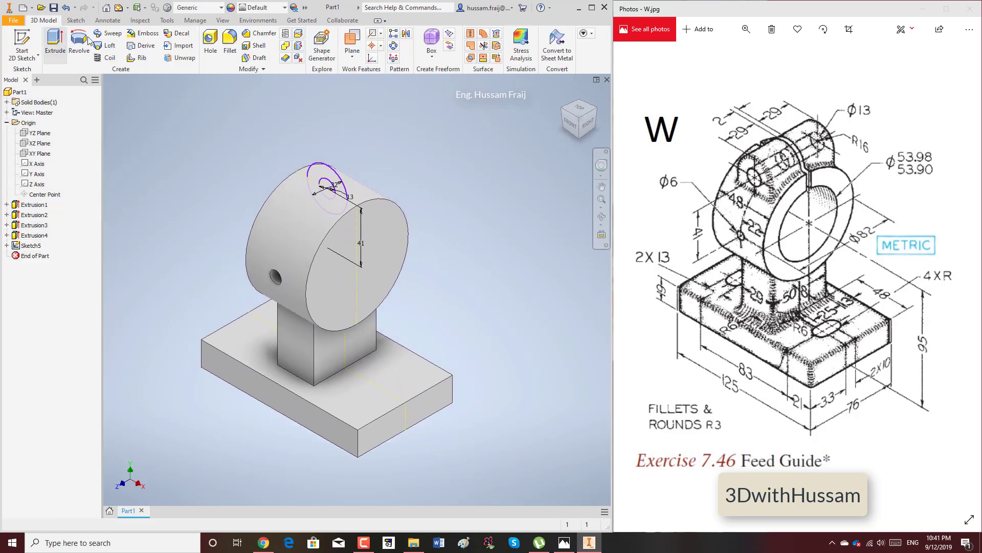
Extrude the 32/13 ring profile symmetrically by 29+2+29 mm into a hollow boss.
{"action": "left_click", "coordinate": [55, 42]}
{"action": "left_click", "coordinate": [398, 206]}
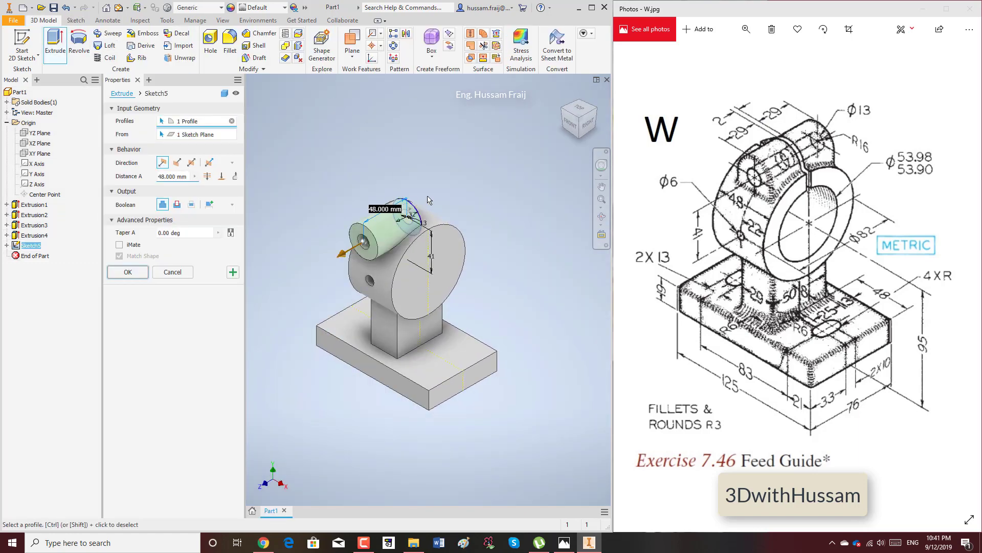
{"action": "left_click", "coordinate": [191, 162]}
{"action": "type", "text": "29"}
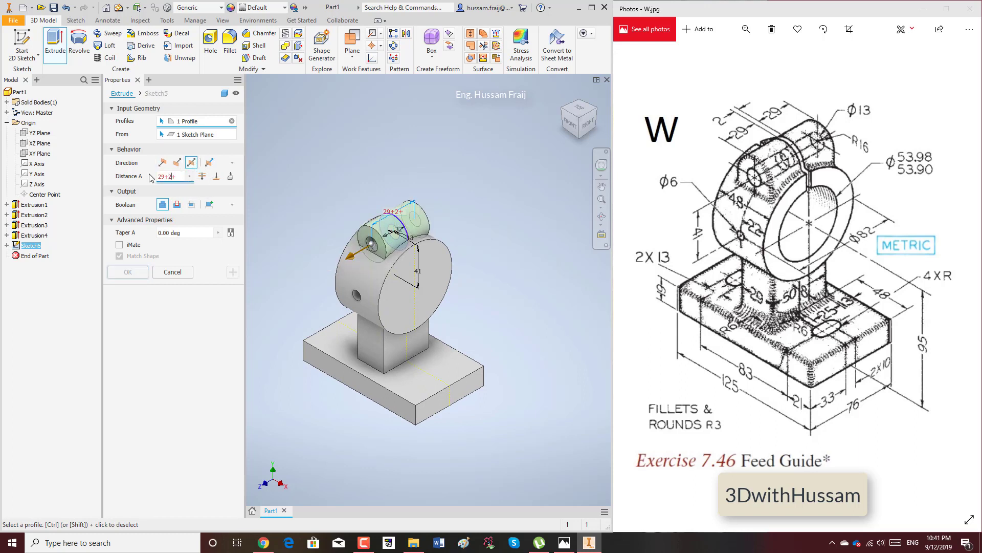
{"action": "type", "text": "+2+29"}
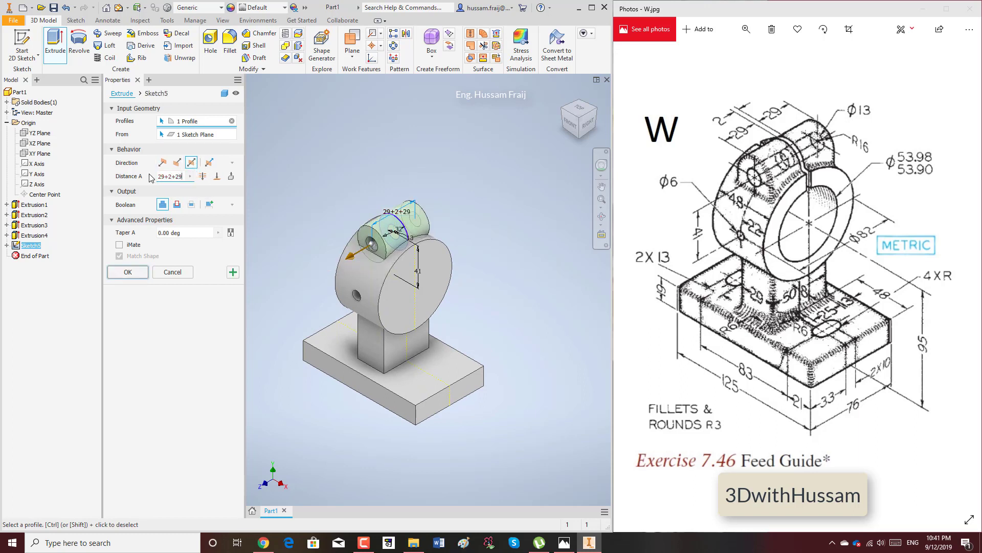
{"action": "left_click", "coordinate": [128, 272]}
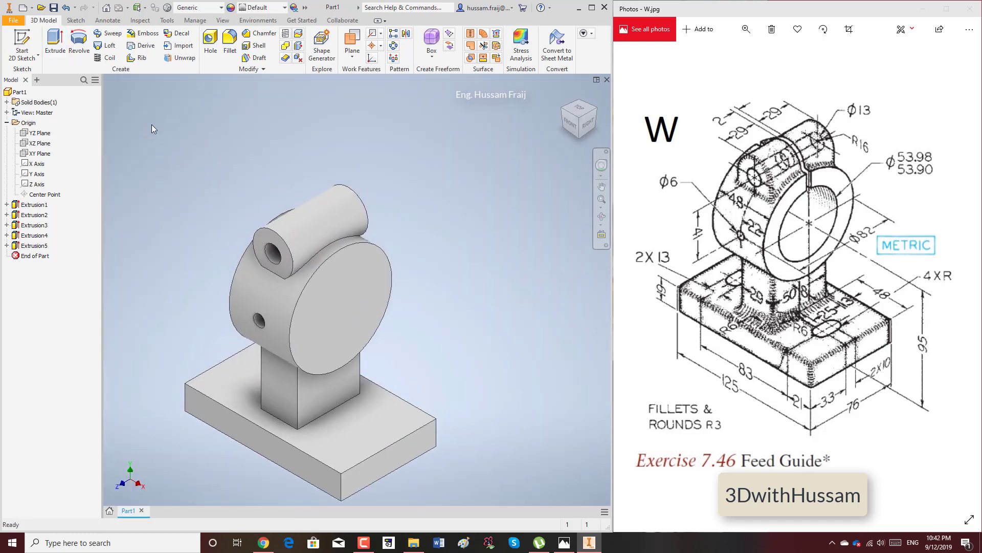
Start a sketch on the cylinder's circular face with a 53.9 mm circle at the origin.
{"action": "left_click", "coordinate": [32, 57]}
{"action": "left_click", "coordinate": [352, 270]}
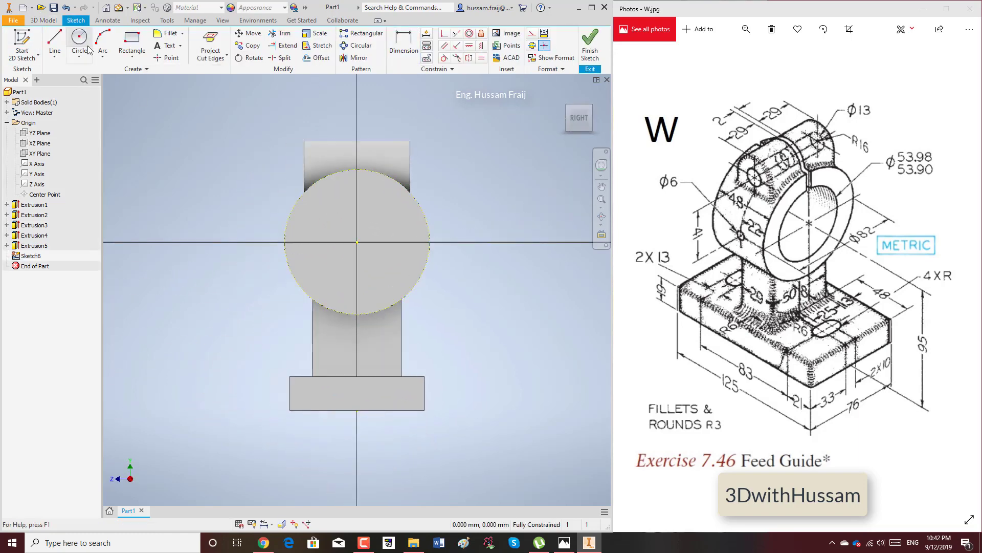
{"action": "left_click", "coordinate": [79, 41]}
{"action": "left_click", "coordinate": [356, 241]}
{"action": "type", "text": "53.9"}
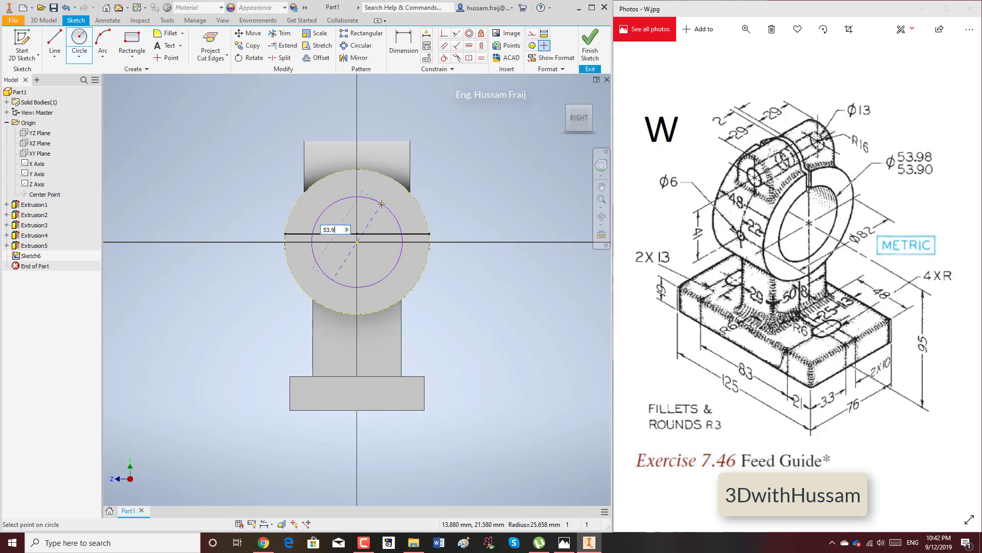
{"action": "key", "text": "Return"}
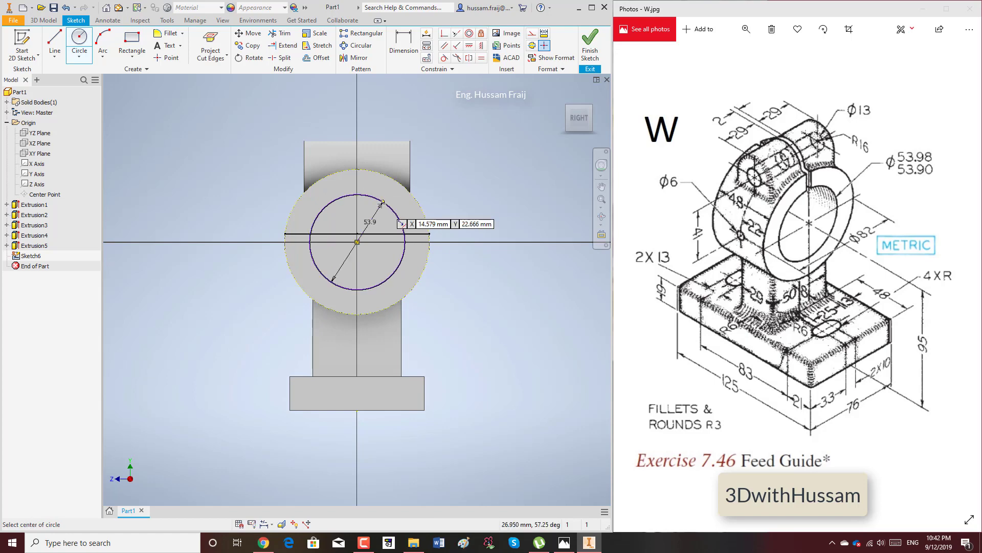
Draw a centre-point rectangle on the vertical axis running up through the boss.
{"action": "left_click", "coordinate": [135, 56]}
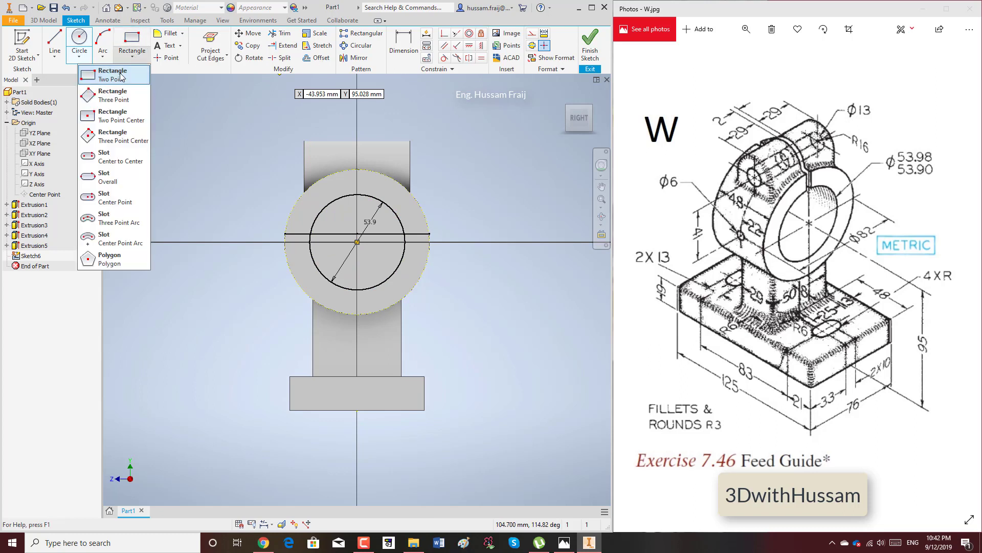
{"action": "left_click", "coordinate": [110, 115]}
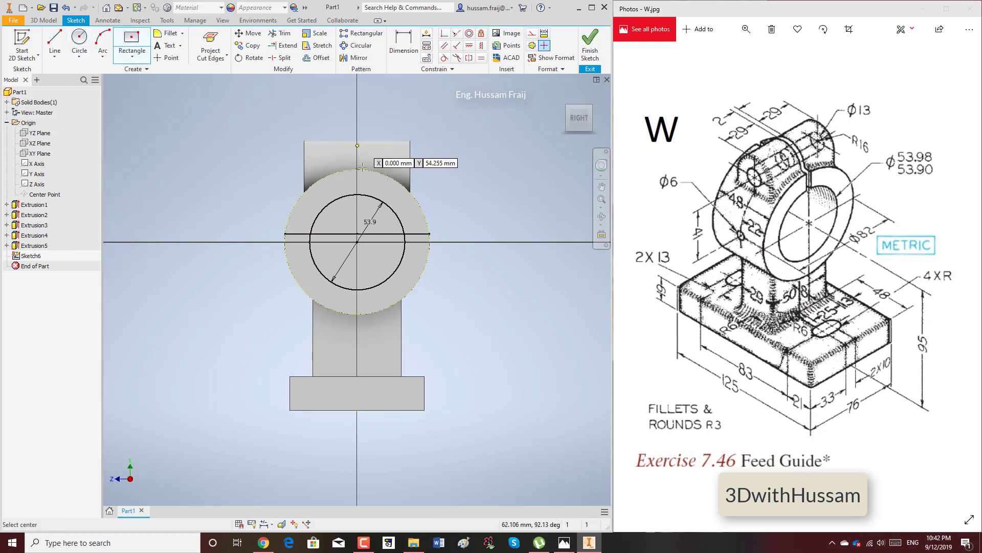
{"action": "left_click", "coordinate": [357, 130]}
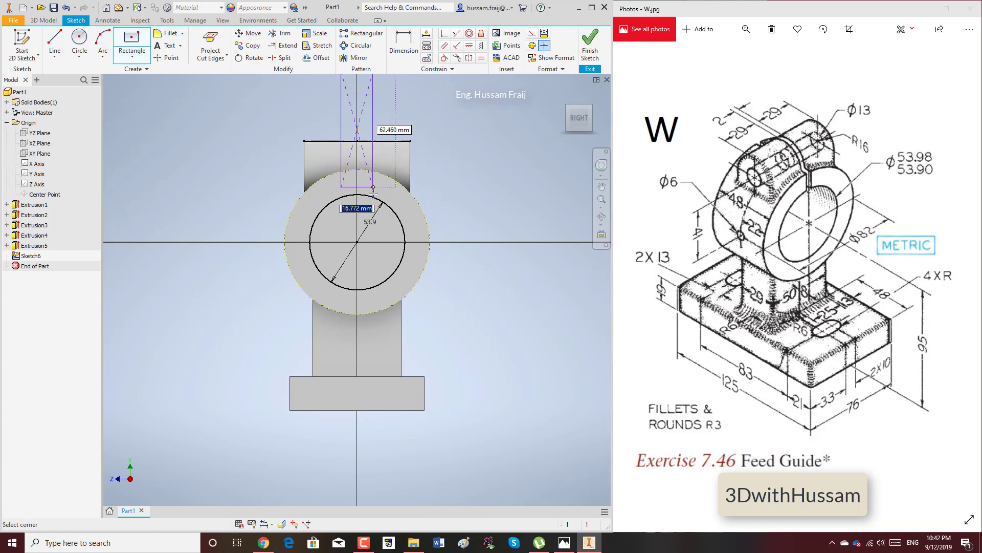
{"action": "left_click", "coordinate": [371, 250]}
{"action": "key", "text": "Escape"}
Dimension the rectangle's width as 2 mm.
{"action": "key", "text": "d"}
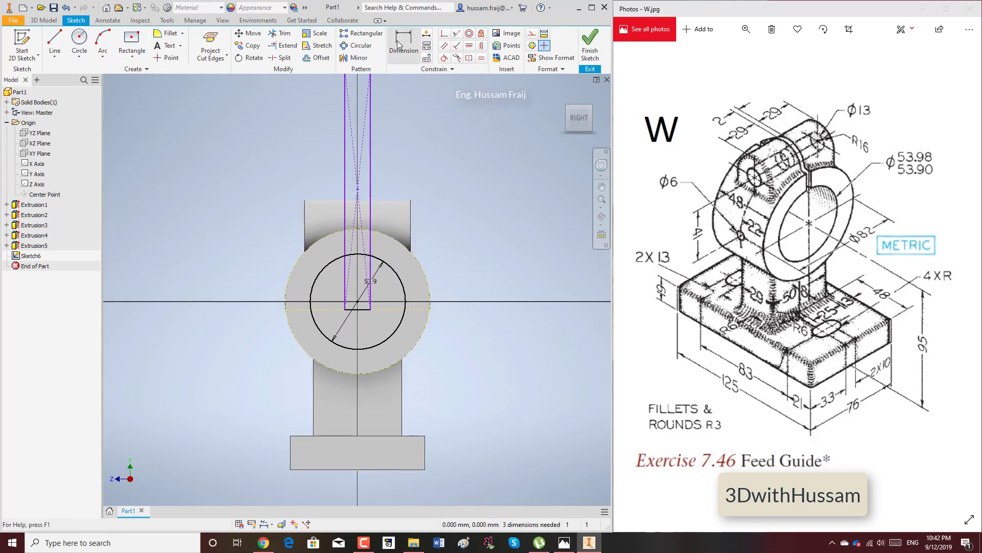
{"action": "left_click", "coordinate": [381, 309]}
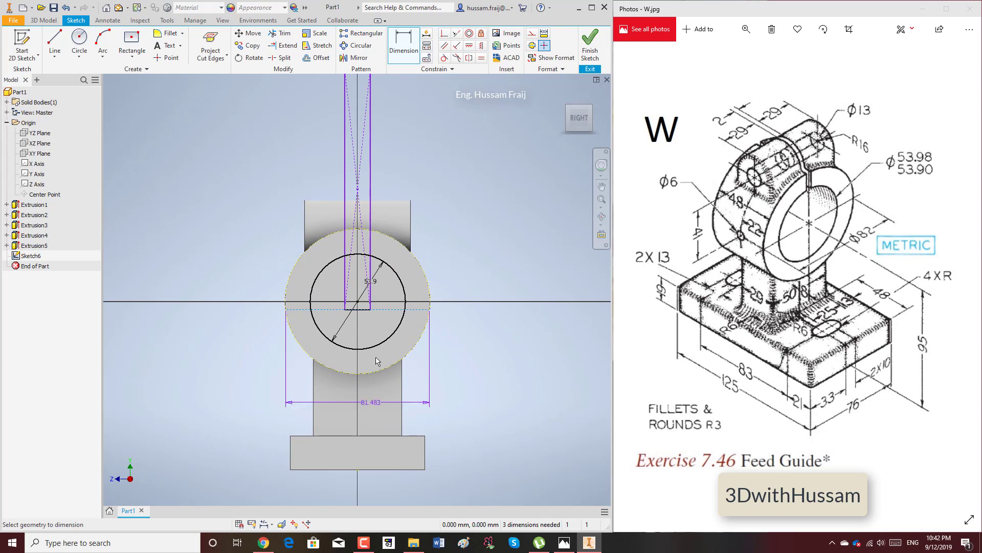
{"action": "key", "text": "Escape"}
{"action": "key", "text": "Escape"}
{"action": "middle_click_drag", "start_coordinate": [413, 95], "coordinate": [392, 221]}
{"action": "scroll", "coordinate": [391, 220], "scroll_direction": "down", "scroll_amount": 1}
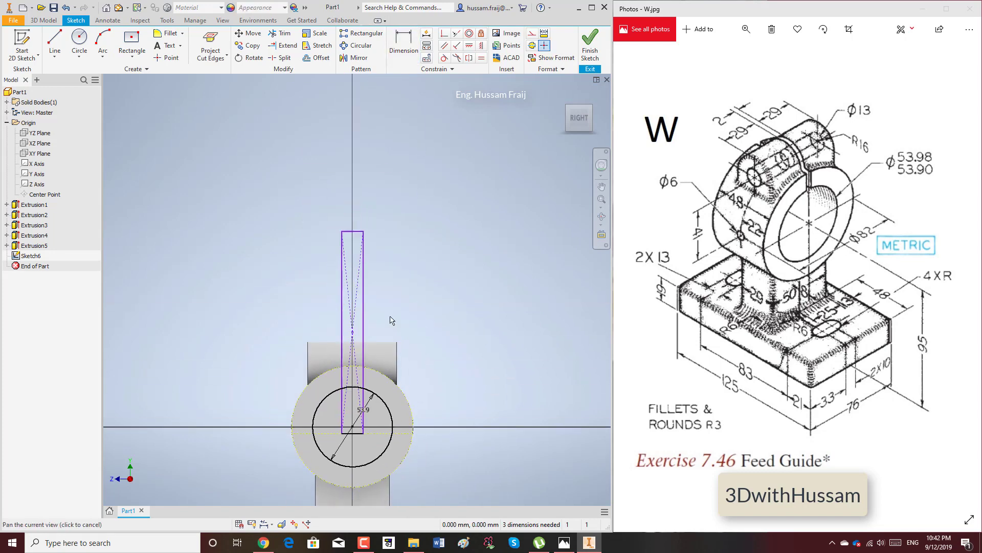
{"action": "key", "text": "d"}
{"action": "left_click", "coordinate": [350, 185]}
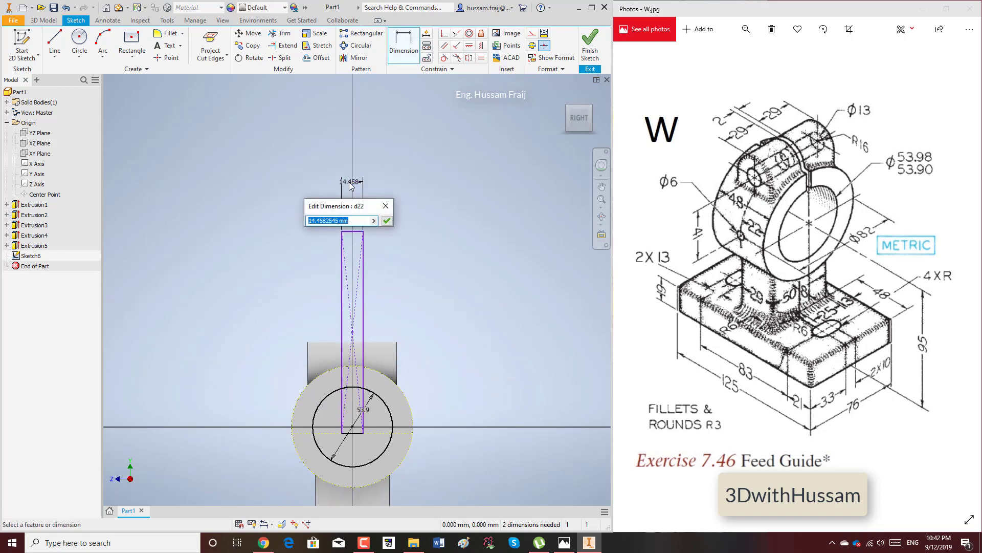
{"action": "type", "text": "2"}
{"action": "key", "text": "Return"}
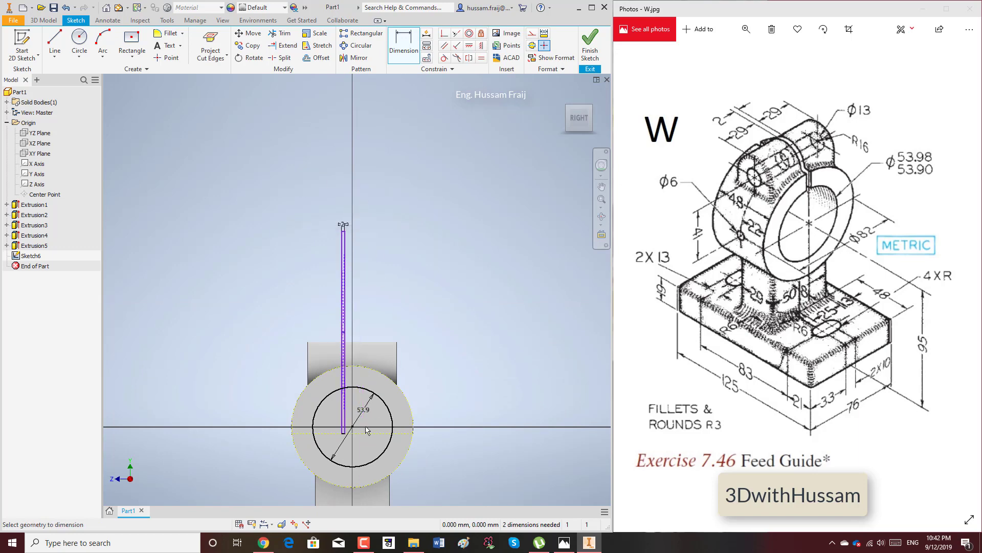
{"action": "scroll", "coordinate": [355, 428], "scroll_direction": "up", "scroll_amount": 5}
{"action": "key", "text": "Escape"}
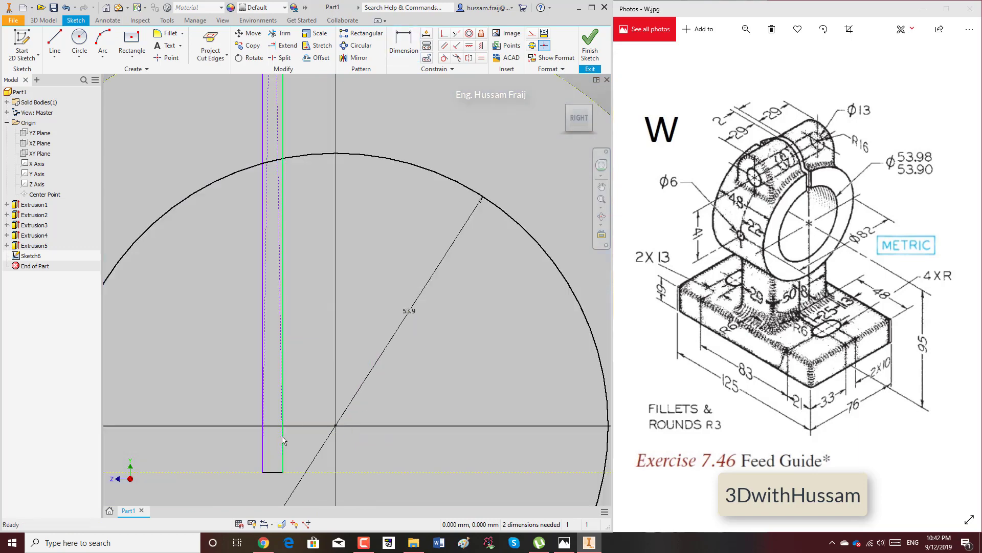
Move the slot rectangle across the centre line and dimension its edge 1 mm from it.
{"action": "left_click_drag", "start_coordinate": [279, 449], "coordinate": [341, 449]}
{"action": "key", "text": "d"}
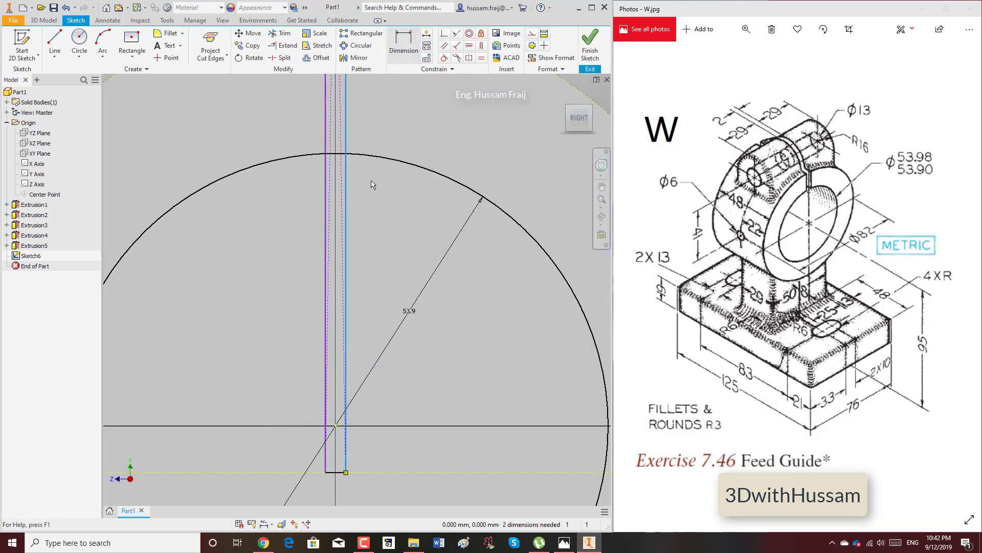
{"action": "key", "text": "Escape"}
{"action": "key", "text": "d"}
{"action": "scroll", "coordinate": [337, 429], "scroll_direction": "up", "scroll_amount": 5}
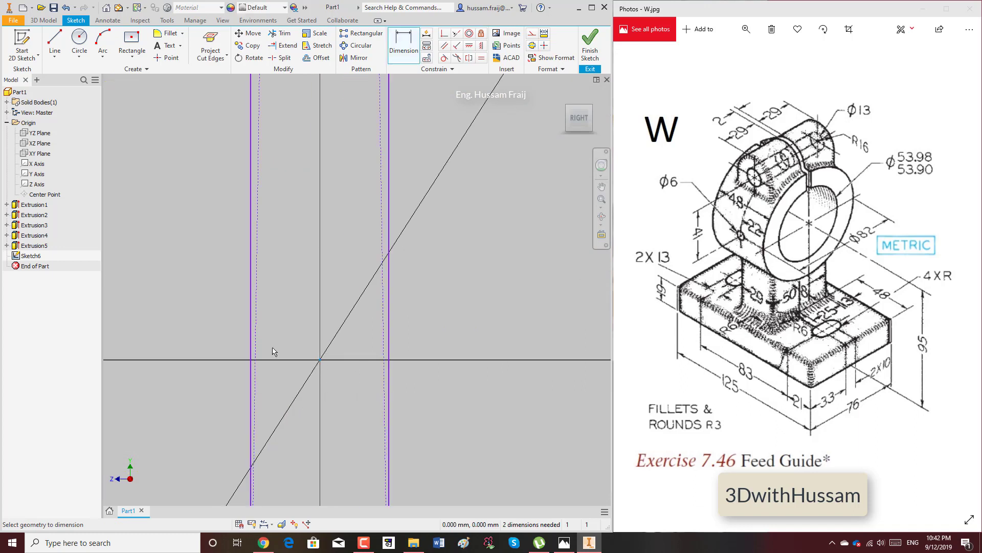
{"action": "left_click", "coordinate": [251, 351]}
{"action": "left_click", "coordinate": [320, 332]}
{"action": "left_click", "coordinate": [284, 315]}
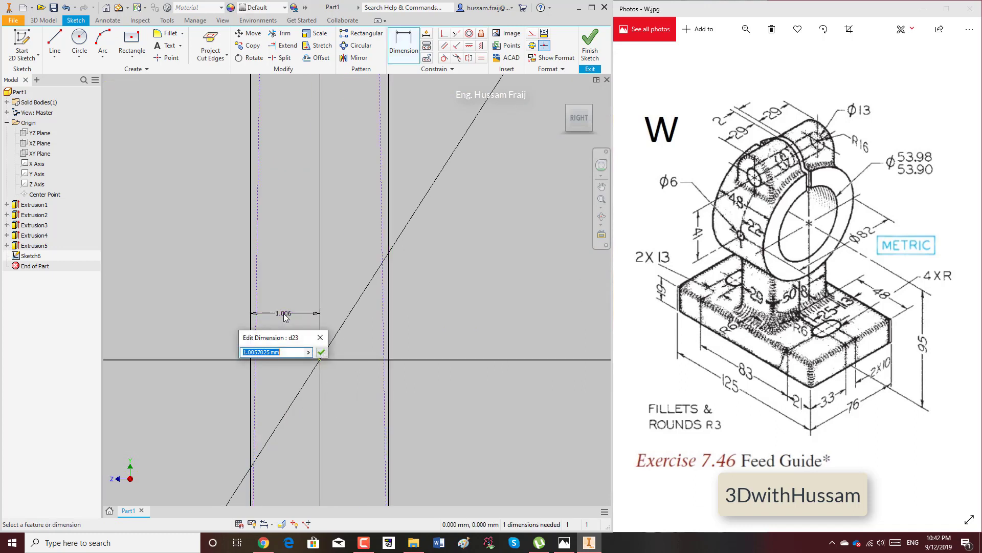
{"action": "type", "text": "1"}
{"action": "key", "text": "Return"}
Drop the over-constraining dimension, constrain the slot top, and finish Sketch6.
{"action": "scroll", "coordinate": [332, 301], "scroll_direction": "down", "scroll_amount": 5}
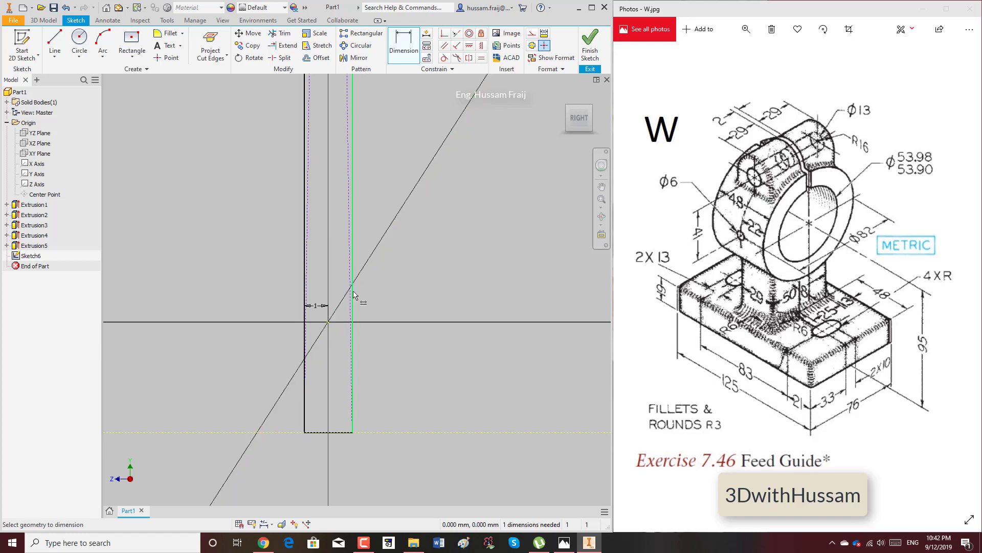
{"action": "left_click", "coordinate": [352, 299]}
{"action": "left_click", "coordinate": [338, 306]}
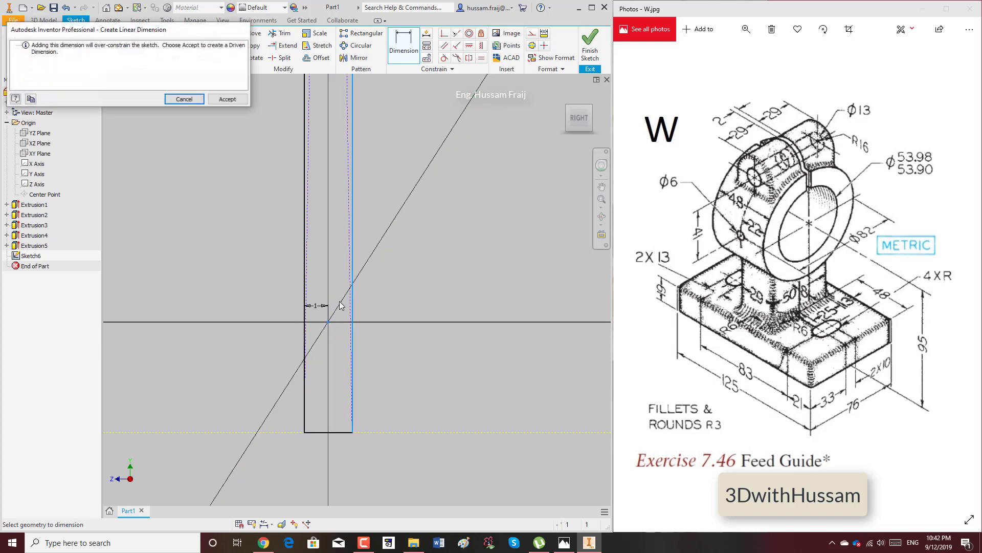
{"action": "key", "text": "Escape"}
{"action": "scroll", "coordinate": [368, 210], "scroll_direction": "down", "scroll_amount": 4}
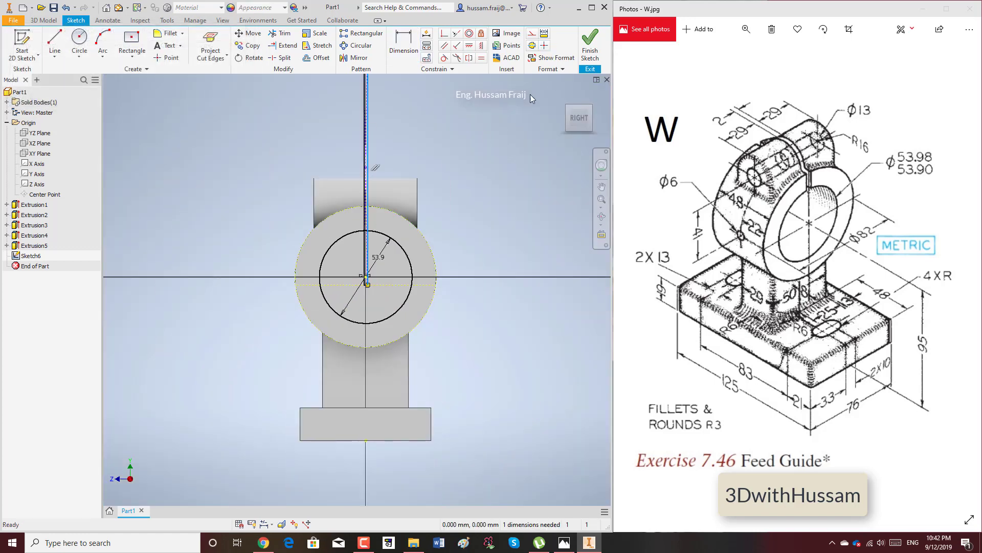
{"action": "scroll", "coordinate": [421, 113], "scroll_direction": "up", "scroll_amount": 5}
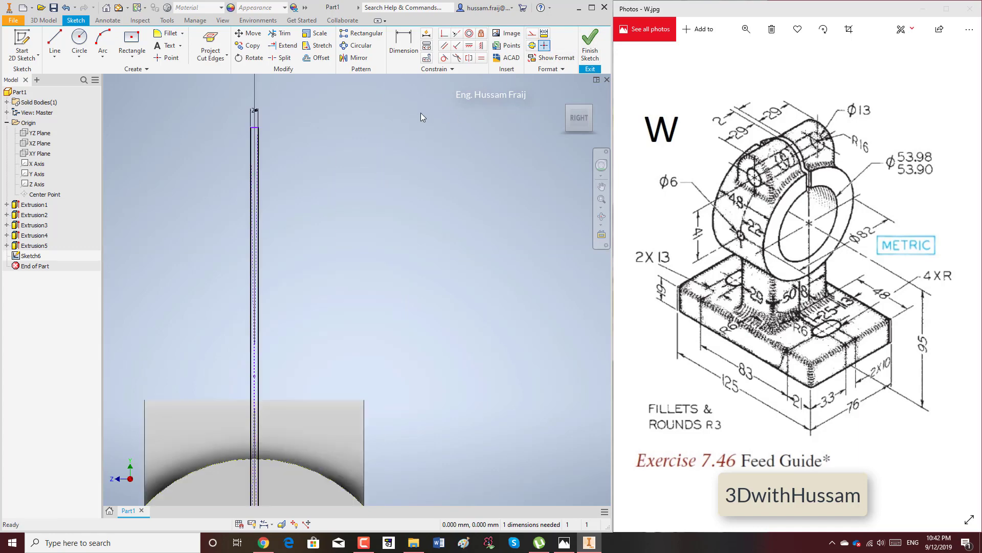
{"action": "left_click", "coordinate": [258, 136]}
{"action": "scroll", "coordinate": [458, 227], "scroll_direction": "down", "scroll_amount": 5}
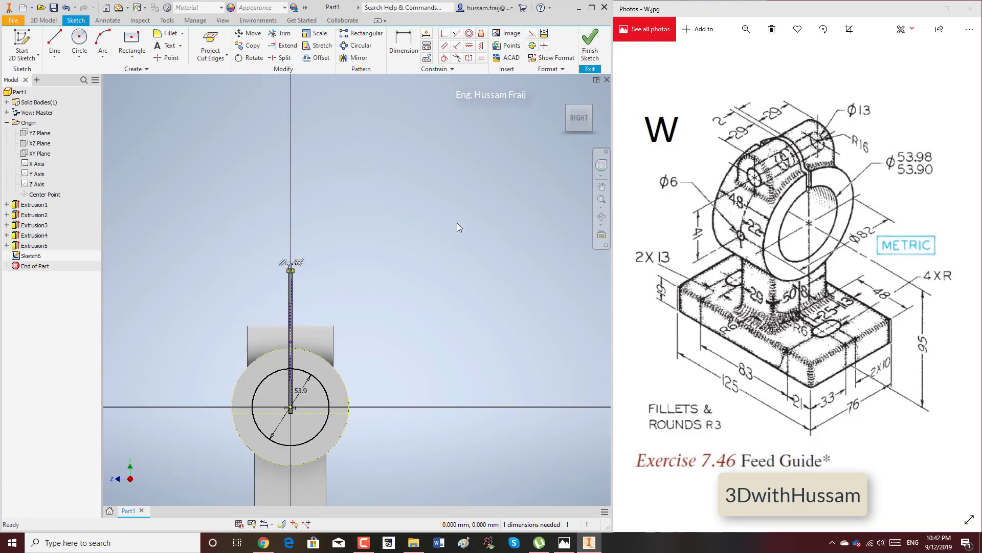
{"action": "left_click", "coordinate": [590, 46]}
Select both slot profiles for a new extrusion set to Cut.
{"action": "key", "text": "e"}
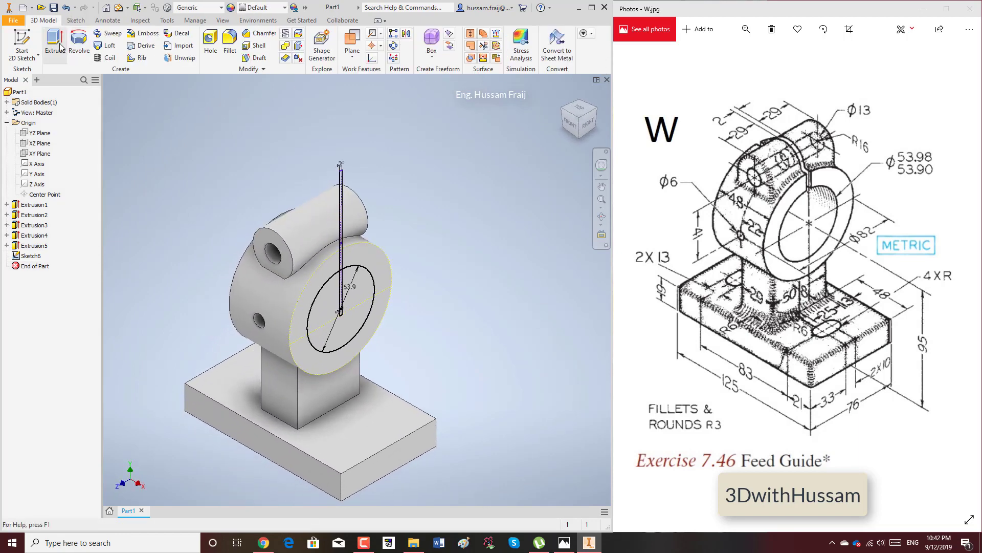
{"action": "scroll", "coordinate": [364, 220], "scroll_direction": "up", "scroll_amount": 4}
{"action": "left_click", "coordinate": [459, 256]}
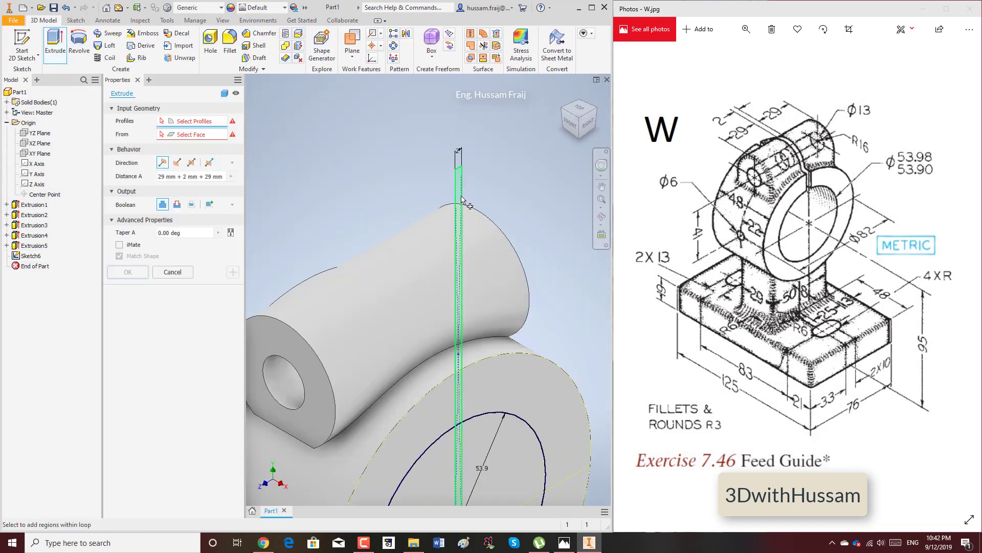
{"action": "left_click", "coordinate": [459, 420]}
{"action": "scroll", "coordinate": [383, 171], "scroll_direction": "down", "scroll_amount": 4}
{"action": "left_click", "coordinate": [177, 204]}
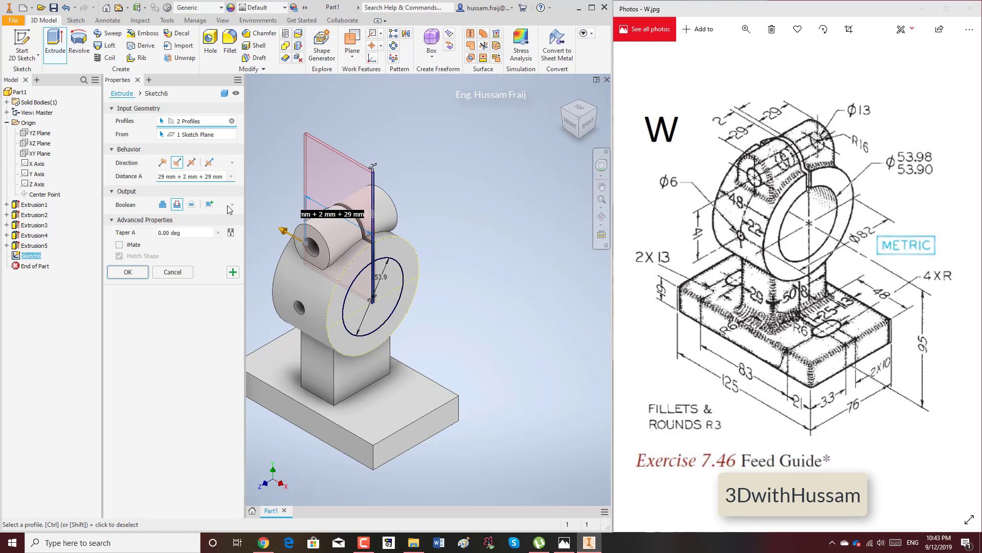
Set the symmetric distance to 29+2+29 mm and confirm the slot cut.
{"action": "left_click", "coordinate": [233, 165]}
{"action": "left_click", "coordinate": [230, 168]}
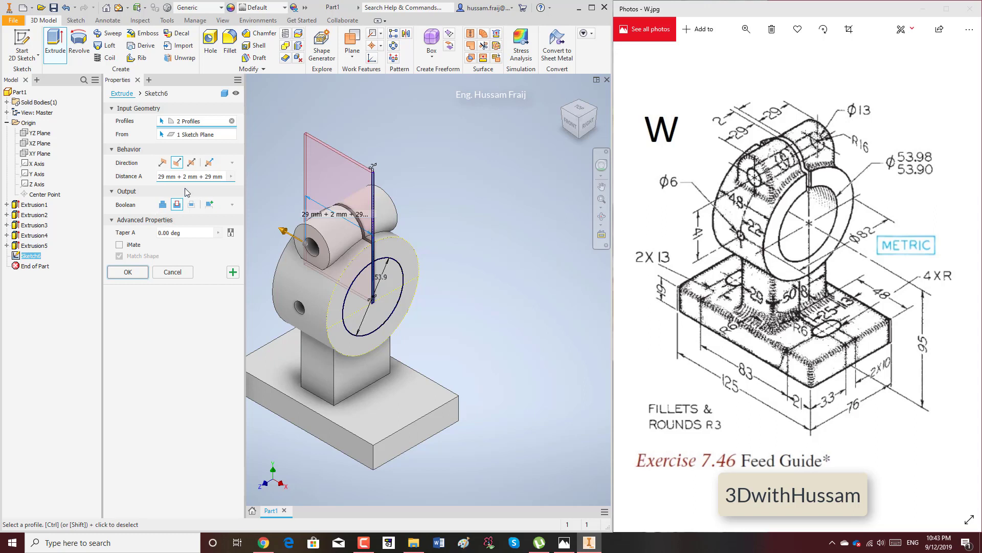
{"action": "left_click", "coordinate": [165, 177]}
{"action": "left_click", "coordinate": [232, 165]}
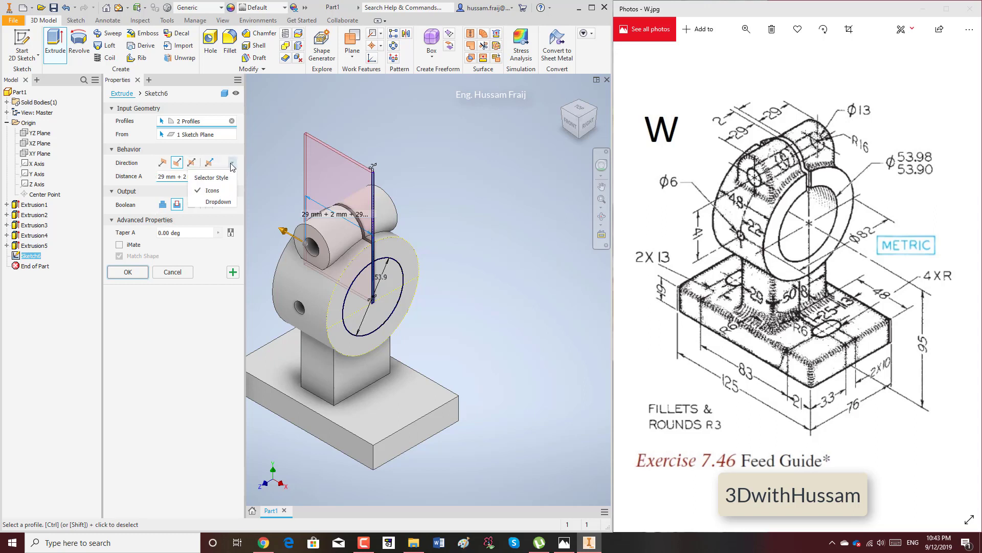
{"action": "left_click", "coordinate": [569, 123]}
{"action": "scroll", "coordinate": [457, 279], "scroll_direction": "down", "scroll_amount": 5}
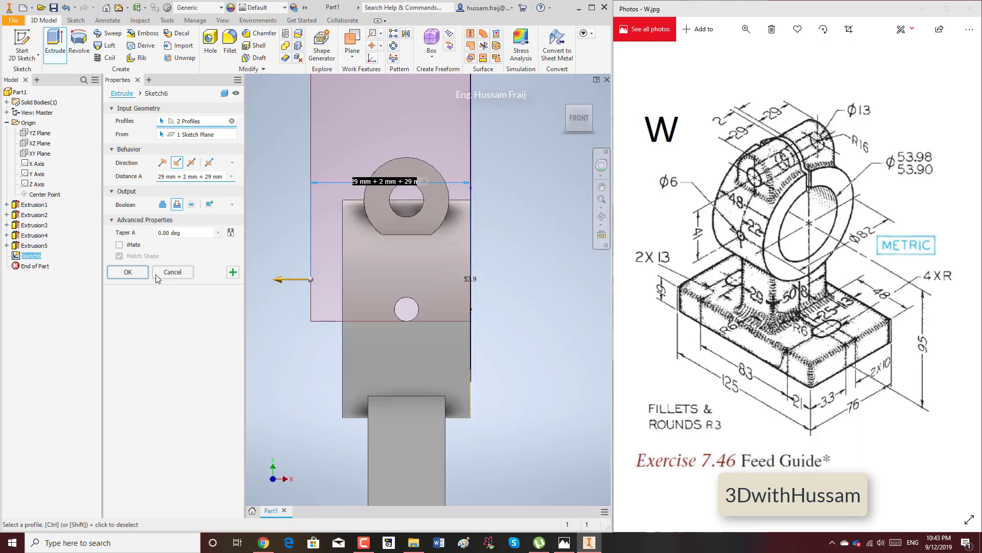
{"action": "left_click", "coordinate": [134, 275]}
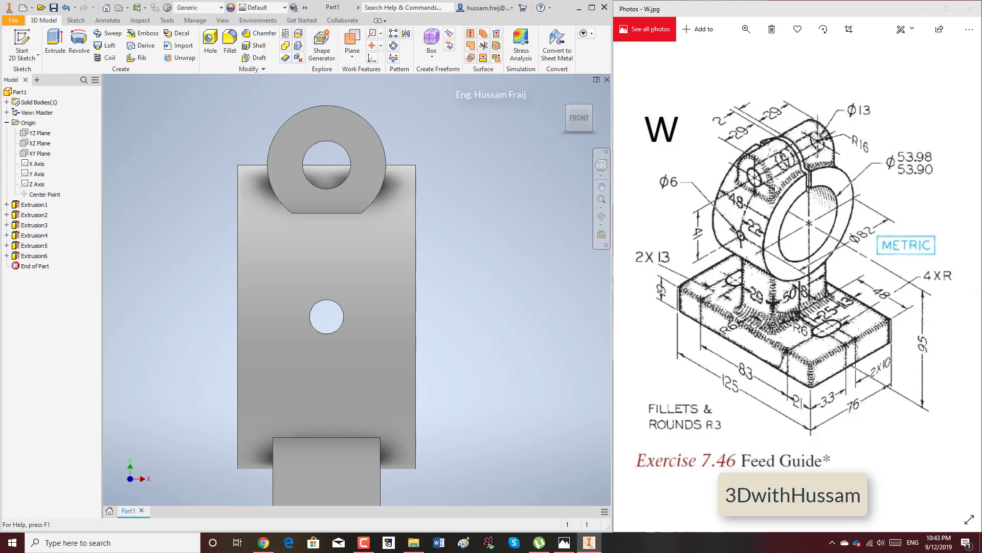
Edit the lug's Sketch5 and draw a horizontal line across the lug.
{"action": "left_click", "coordinate": [14, 247]}
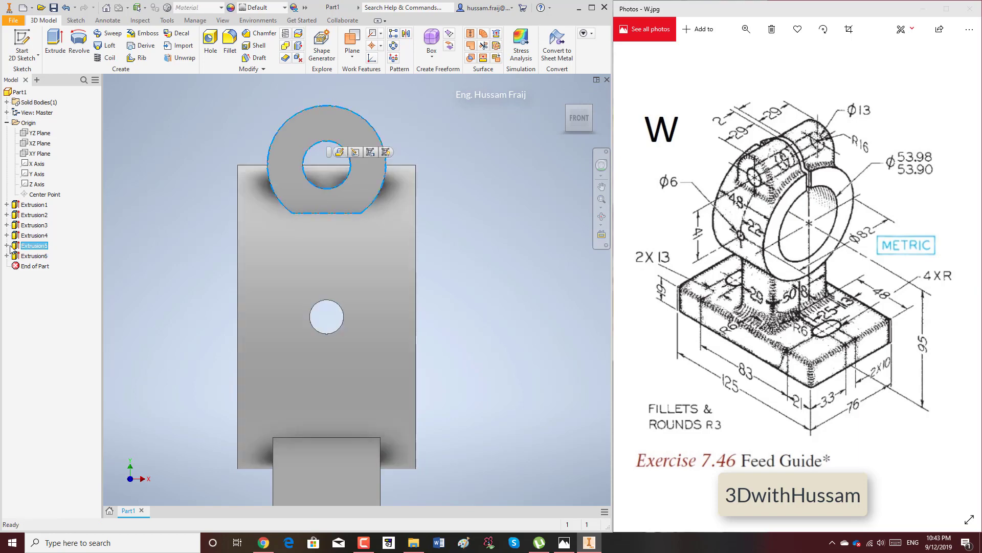
{"action": "right_click", "coordinate": [39, 256]}
{"action": "left_click", "coordinate": [67, 284]}
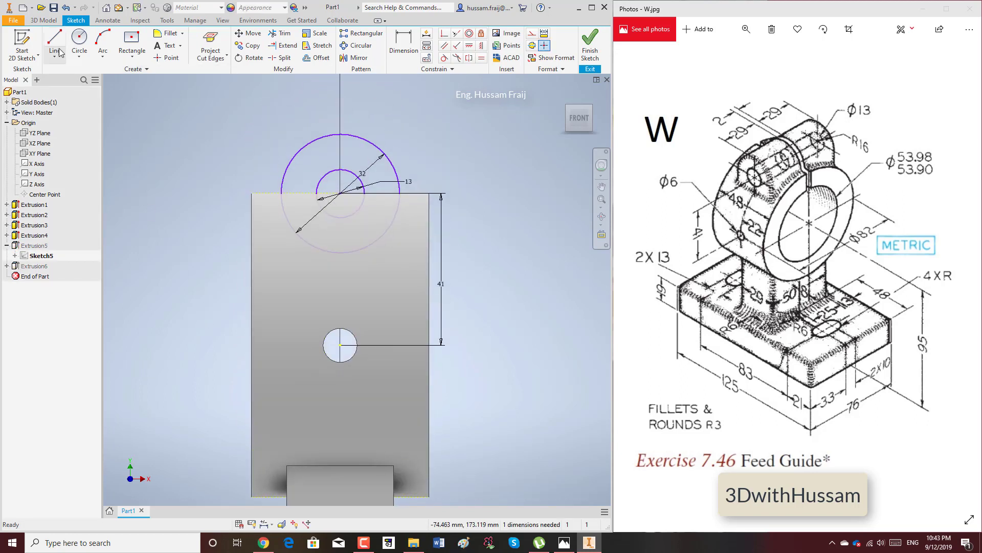
{"action": "left_click", "coordinate": [60, 53]}
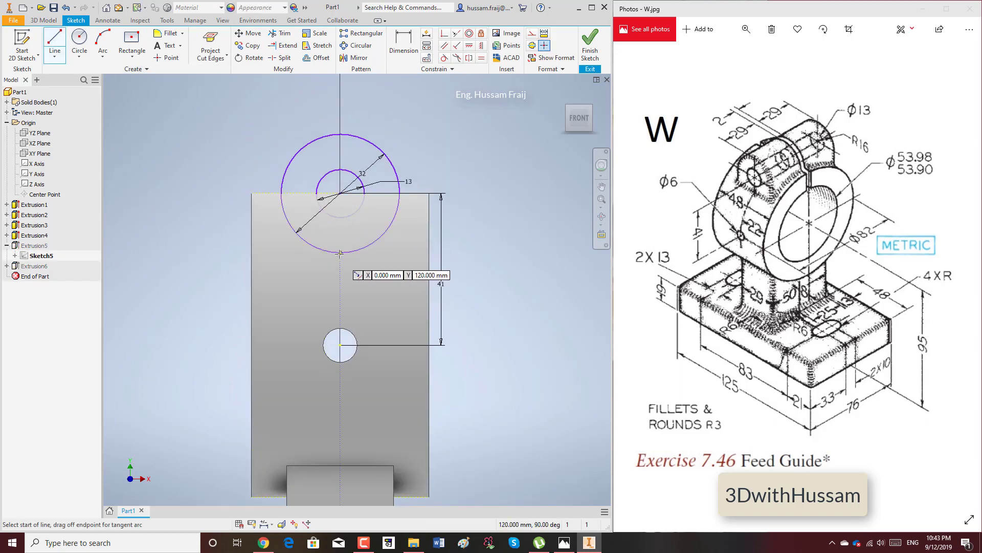
{"action": "left_click", "coordinate": [274, 268]}
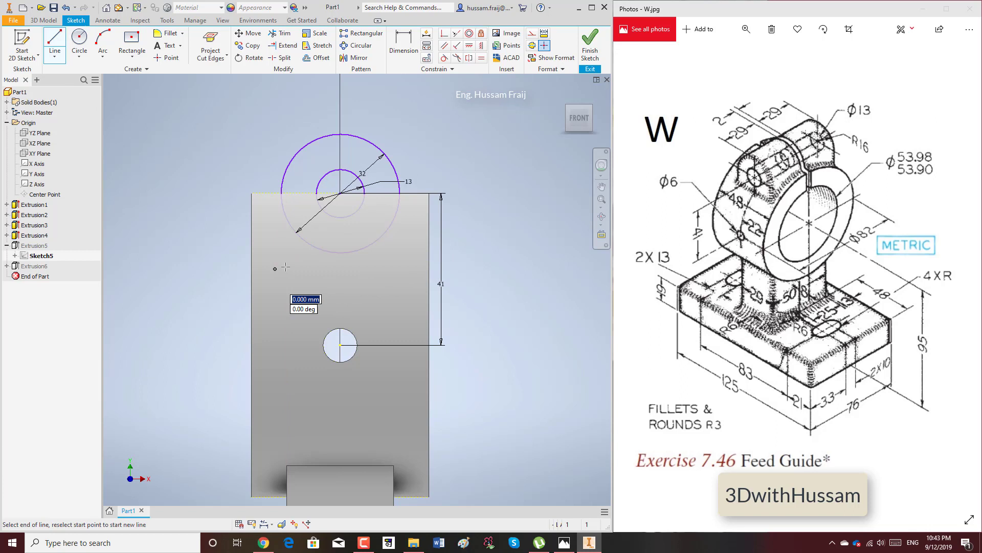
{"action": "left_click", "coordinate": [411, 269]}
{"action": "right_click", "coordinate": [438, 236]}
{"action": "left_click", "coordinate": [450, 158]}
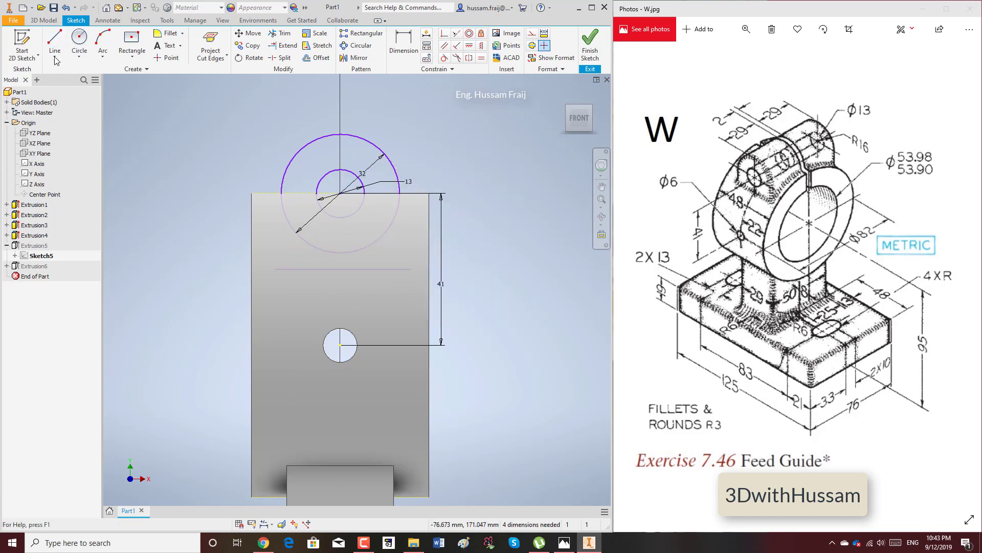
Draw vertical lines down the left and right sides of the lug.
{"action": "left_click", "coordinate": [56, 57]}
{"action": "left_click", "coordinate": [281, 124]}
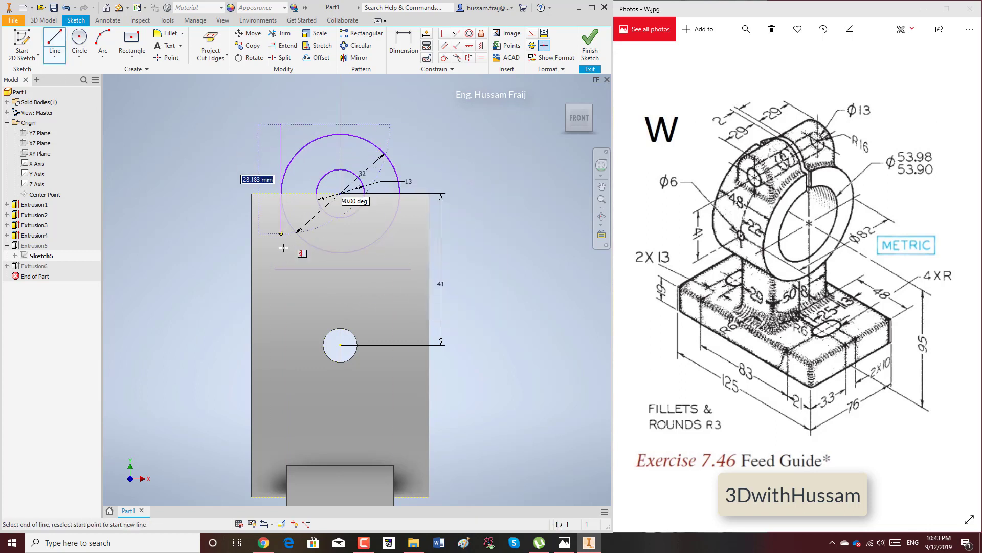
{"action": "left_click", "coordinate": [281, 293]}
{"action": "right_click", "coordinate": [282, 294]}
{"action": "left_click", "coordinate": [283, 264]}
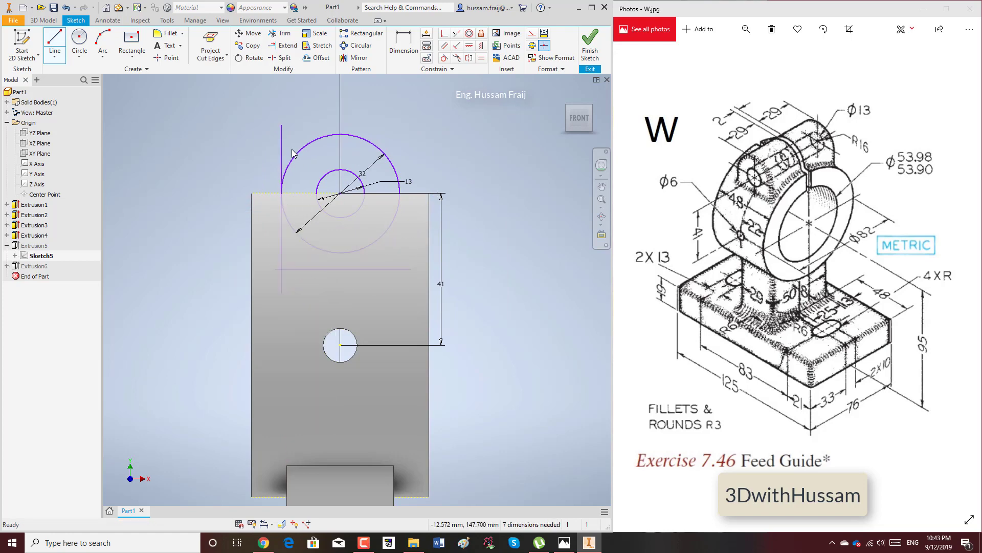
{"action": "left_click_drag", "start_coordinate": [281, 154], "coordinate": [267, 157]}
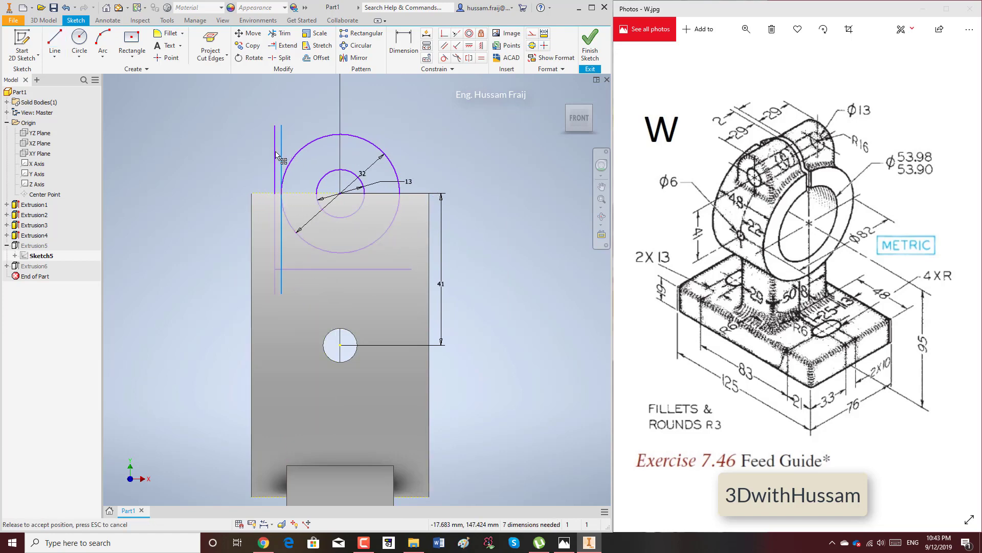
{"action": "left_click", "coordinate": [59, 44]}
{"action": "left_click", "coordinate": [405, 147]}
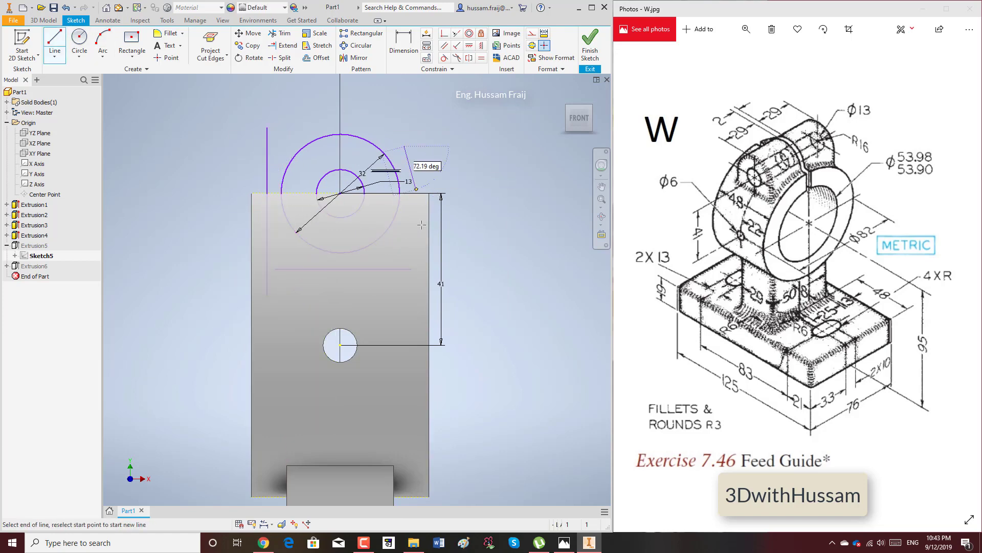
{"action": "left_click", "coordinate": [401, 295]}
{"action": "right_click", "coordinate": [445, 230]}
{"action": "left_click", "coordinate": [491, 215]}
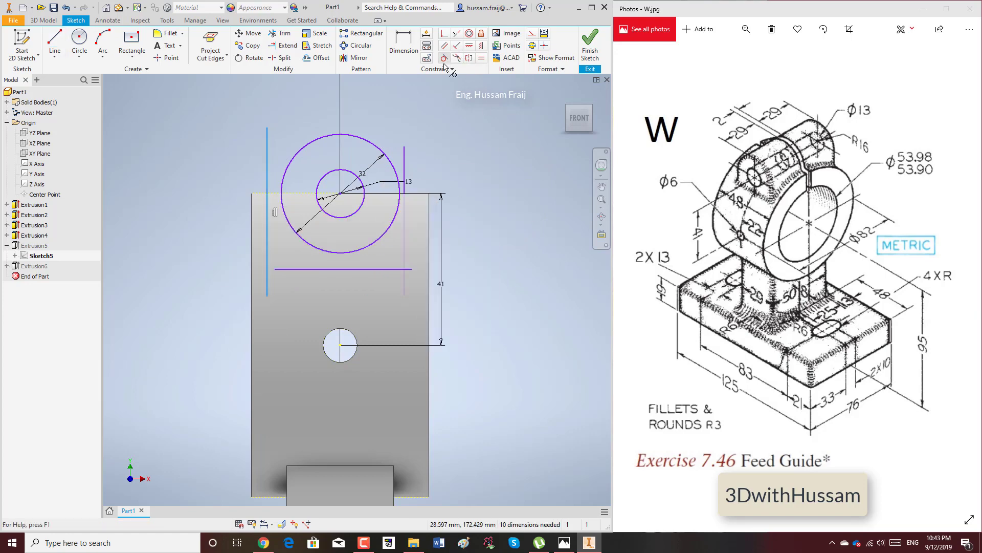
Make both vertical lines tangent to the outer circle.
{"action": "left_click", "coordinate": [444, 58]}
{"action": "left_click", "coordinate": [405, 230]}
{"action": "left_click", "coordinate": [395, 169]}
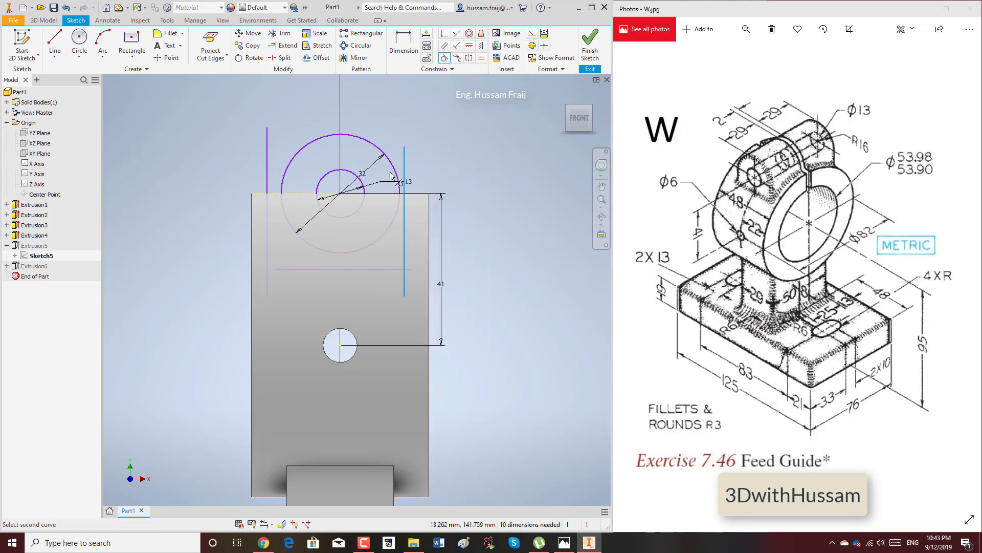
{"action": "left_click", "coordinate": [292, 162]}
{"action": "left_click", "coordinate": [267, 148]}
{"action": "left_click", "coordinate": [348, 106]}
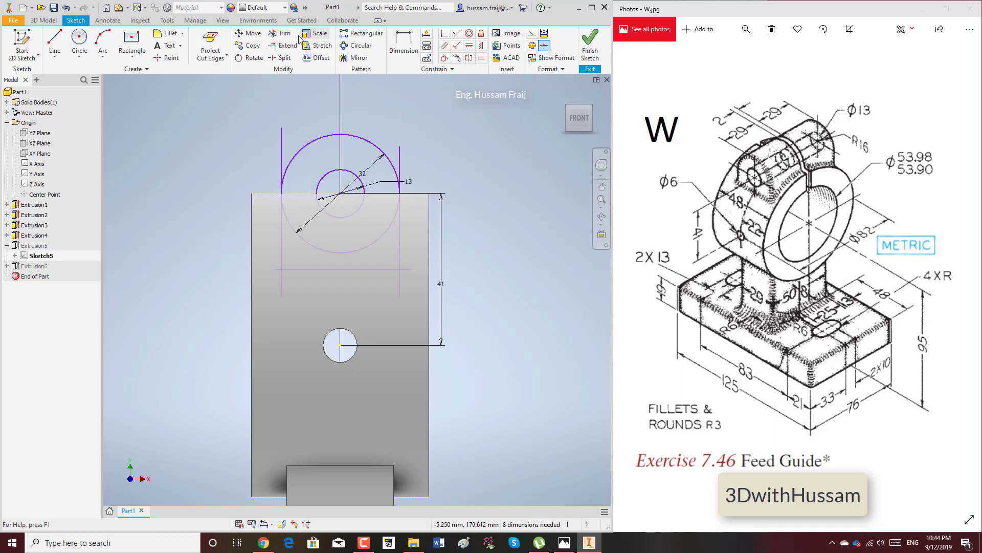
Trim away the lower arc of the outer circle and finish the sketch.
{"action": "key", "text": "x"}
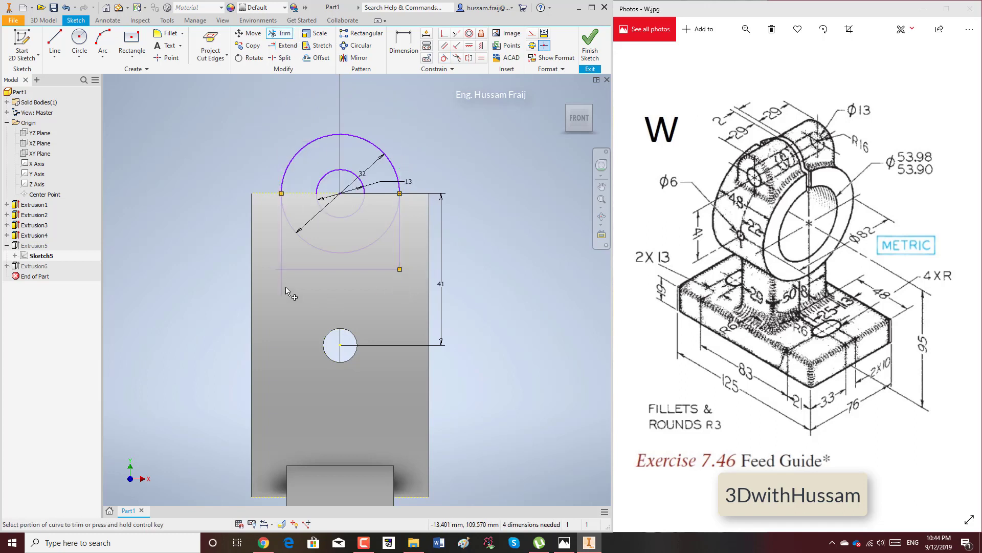
{"action": "left_click", "coordinate": [314, 245]}
{"action": "right_click", "coordinate": [445, 146]}
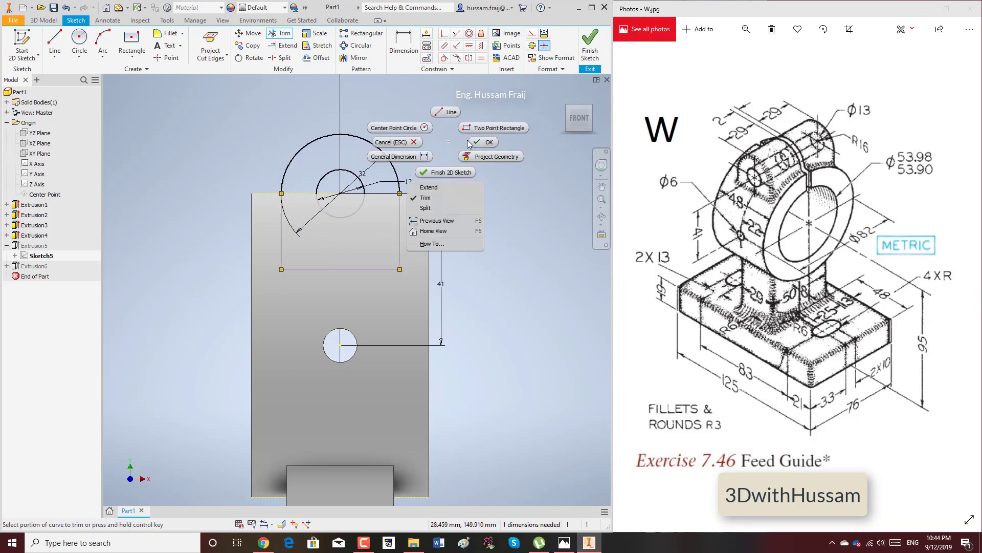
{"action": "left_click", "coordinate": [473, 141]}
{"action": "left_click", "coordinate": [588, 51]}
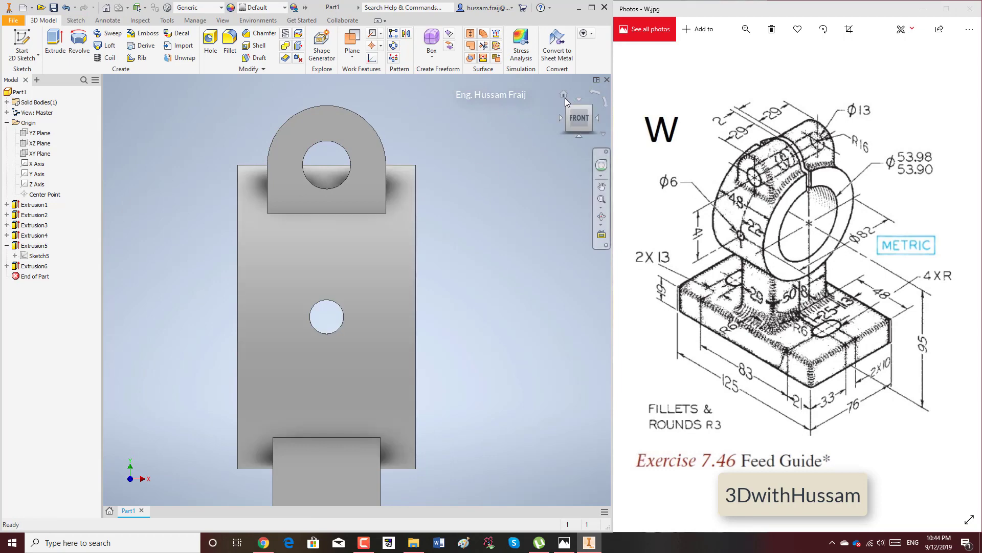
Start a 3 mm fillet on the edge chain around the lug.
{"action": "left_click", "coordinate": [567, 93]}
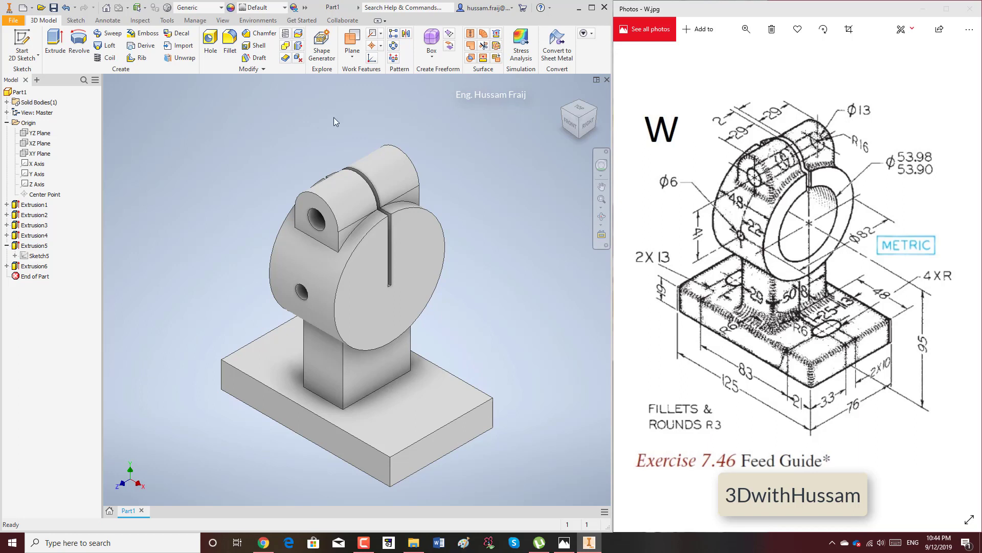
{"action": "left_click", "coordinate": [229, 42]}
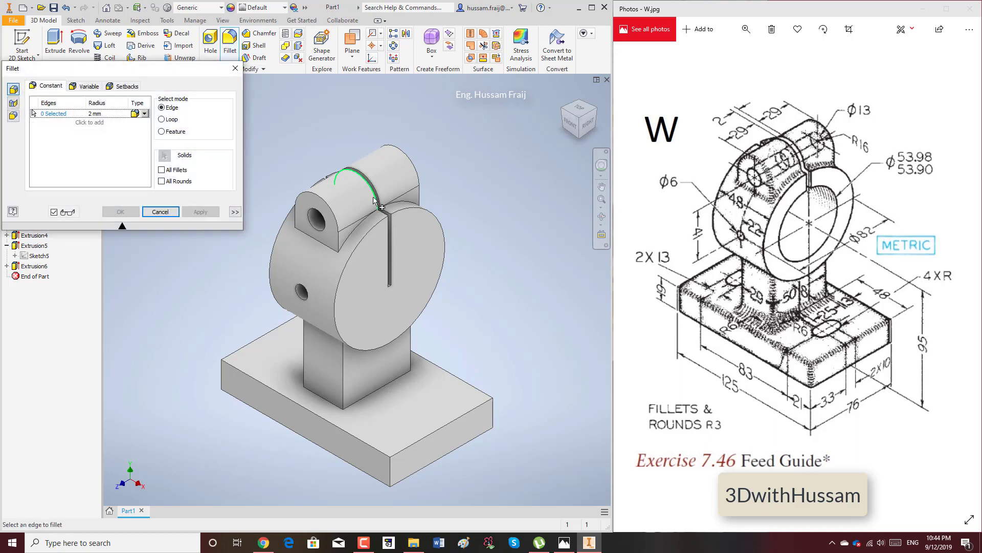
{"action": "left_click", "coordinate": [337, 228]}
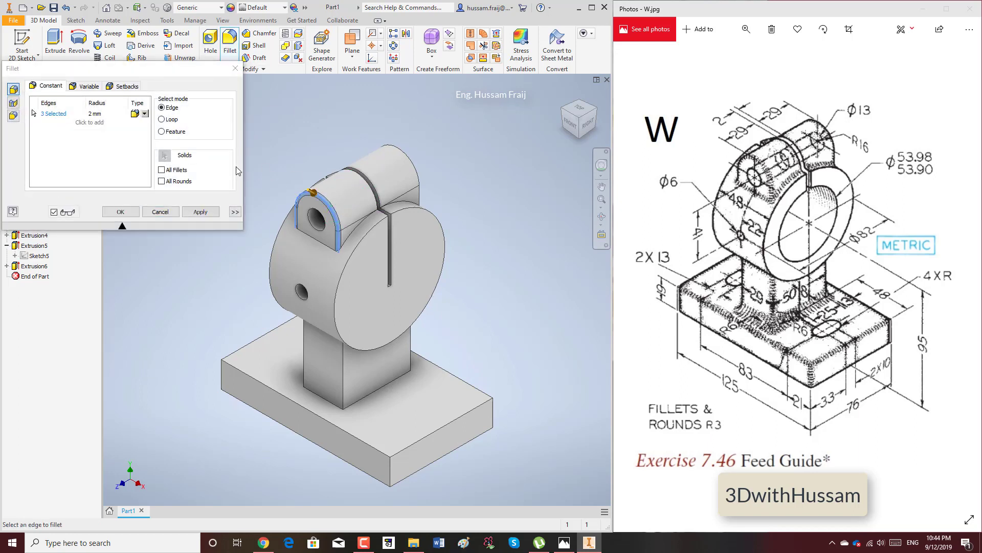
{"action": "left_click", "coordinate": [96, 114]}
{"action": "type", "text": "3"}
{"action": "key", "text": "Return"}
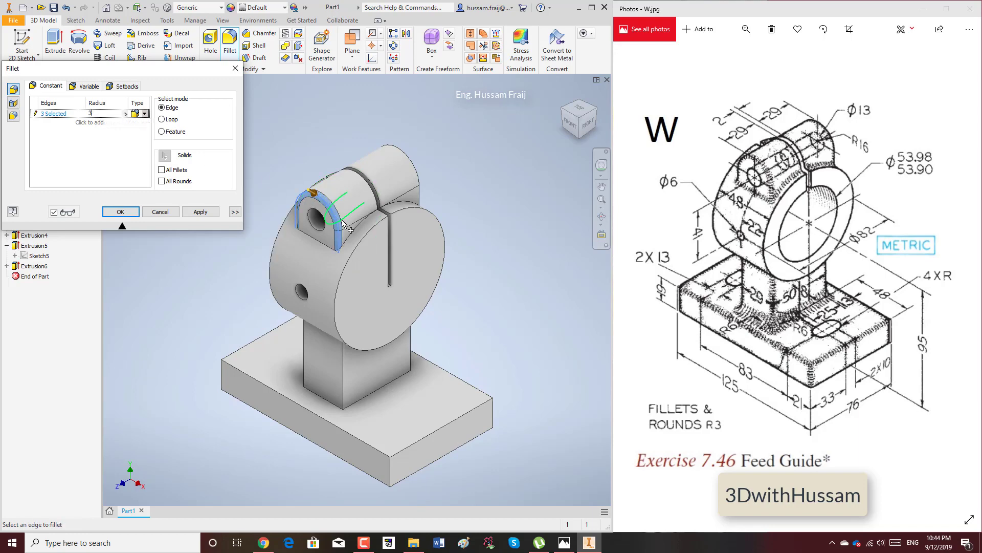
Add the lug base and lug-to-cylinder junction edges and apply the fillet.
{"action": "scroll", "coordinate": [333, 220], "scroll_direction": "down", "scroll_amount": 3}
{"action": "left_click", "coordinate": [313, 264]}
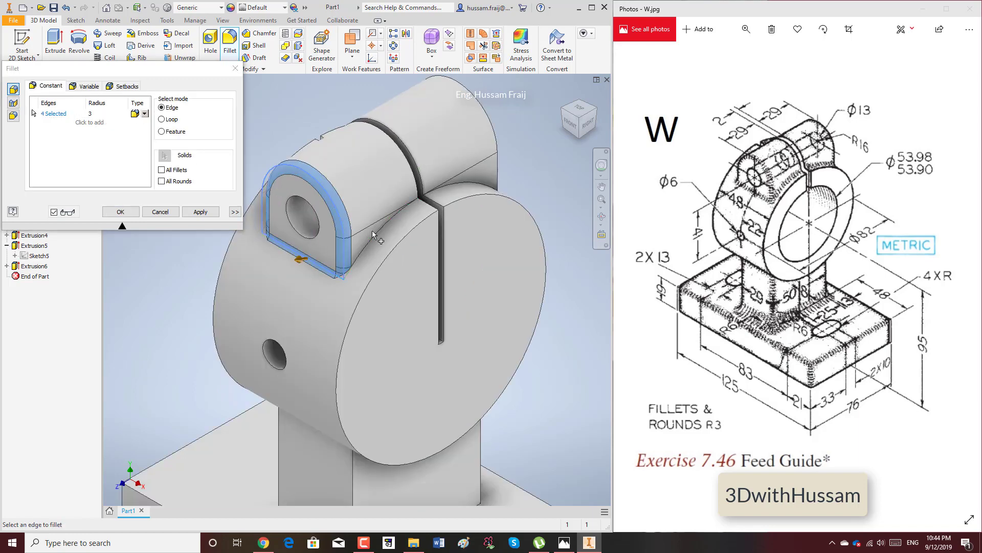
{"action": "left_click", "coordinate": [377, 232]}
{"action": "left_click", "coordinate": [481, 186]}
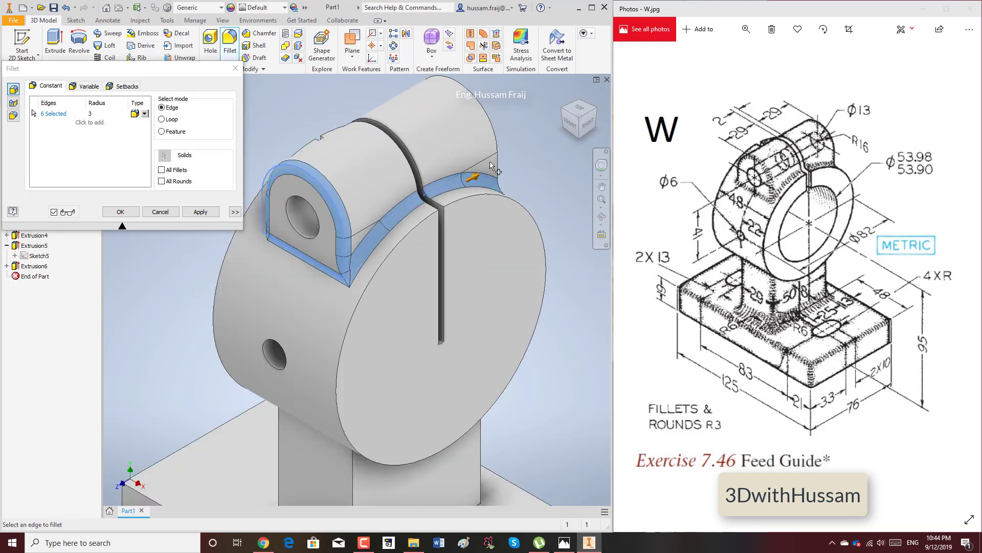
{"action": "left_click", "coordinate": [497, 164]}
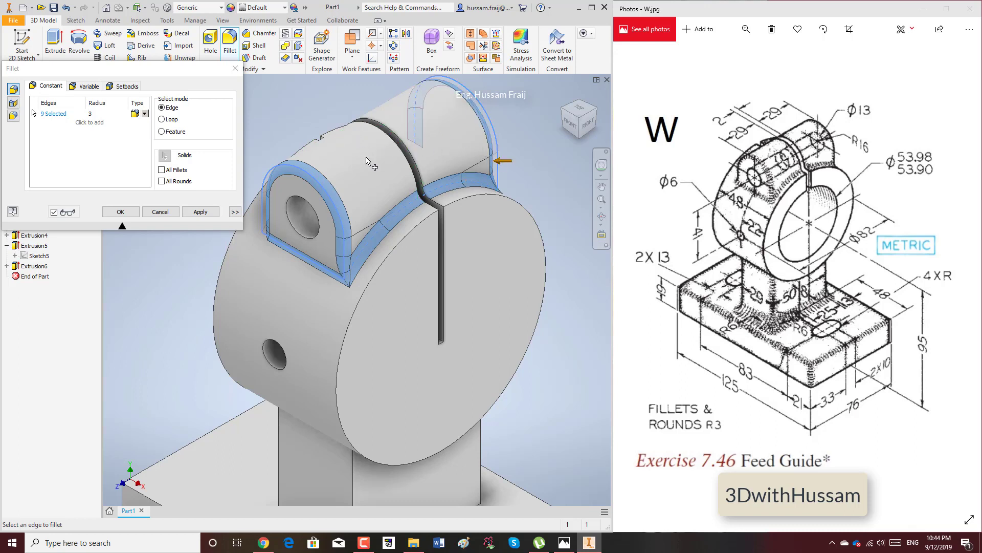
{"action": "left_click", "coordinate": [447, 168]}
{"action": "left_click", "coordinate": [191, 212]}
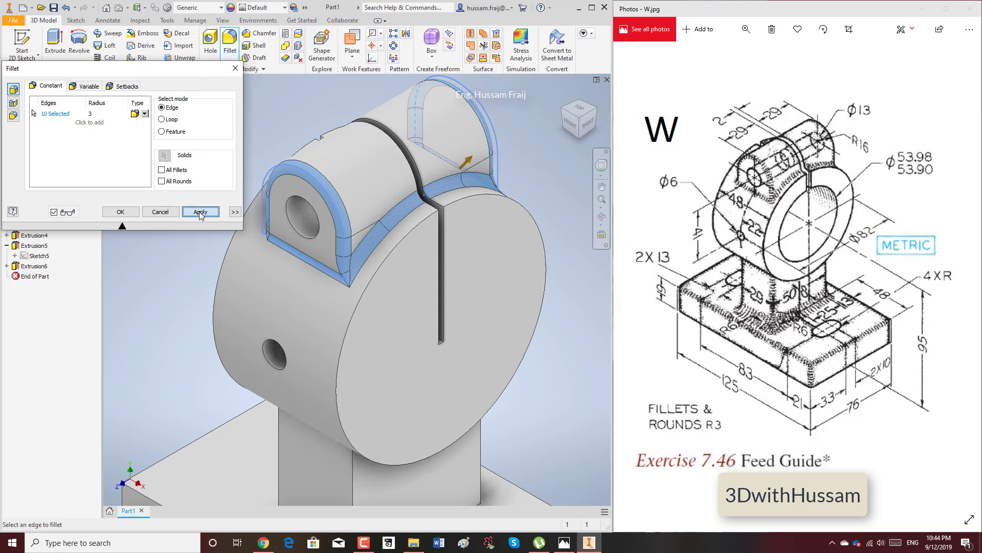
{"action": "left_click", "coordinate": [160, 211]}
{"action": "scroll", "coordinate": [379, 187], "scroll_direction": "up", "scroll_amount": 3}
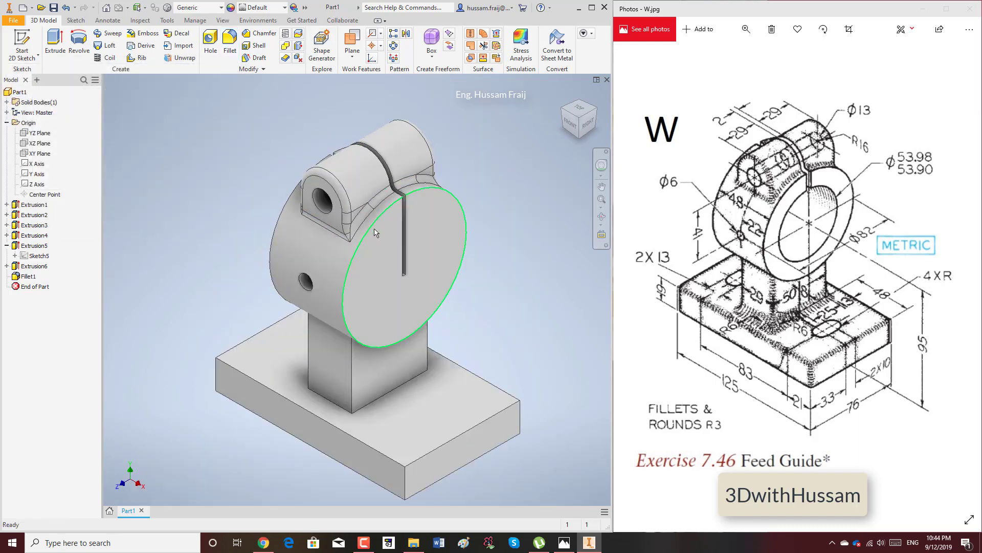
Inspect Sketch6 under Extrusion6 and exit it without changes.
{"action": "left_click", "coordinate": [7, 266]}
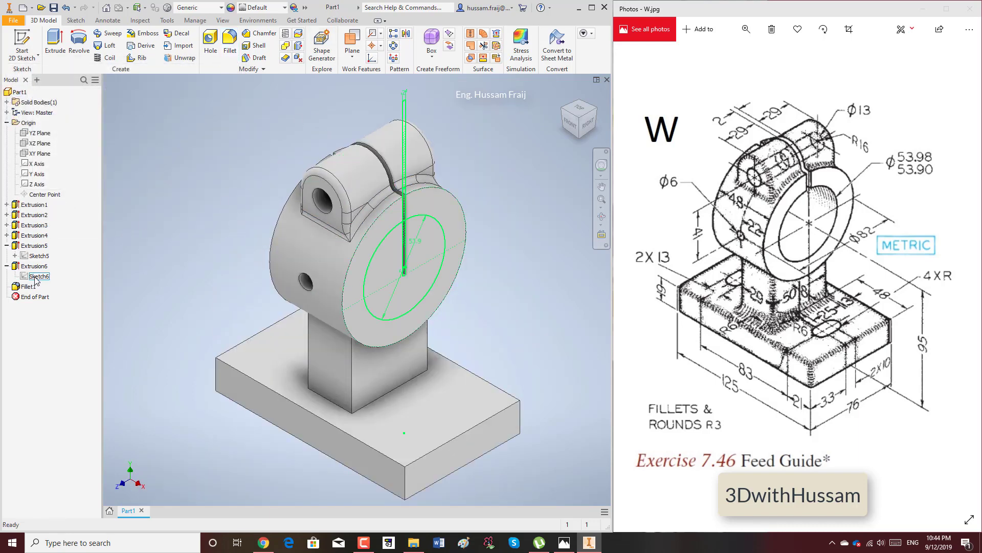
{"action": "right_click", "coordinate": [35, 277]}
{"action": "left_click", "coordinate": [51, 310]}
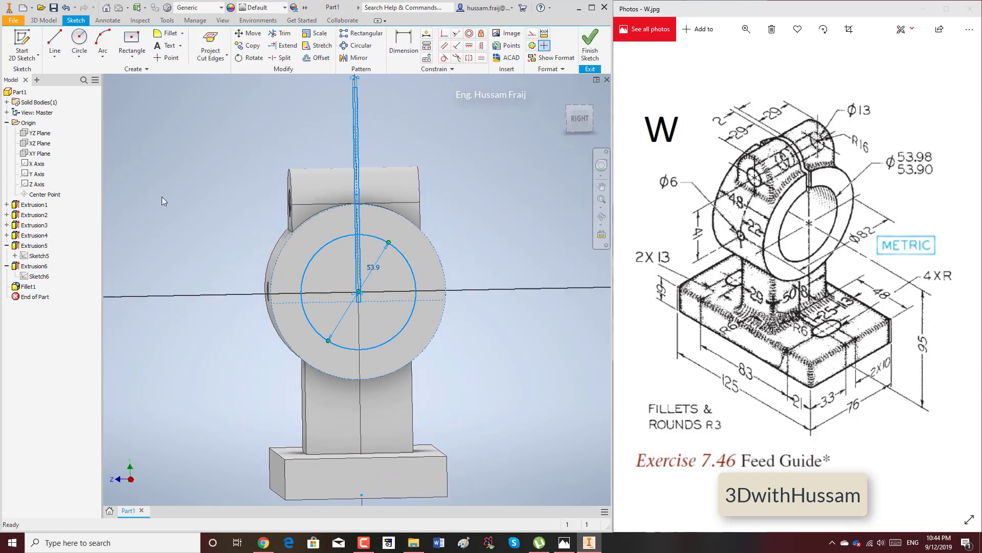
{"action": "left_click", "coordinate": [590, 44]}
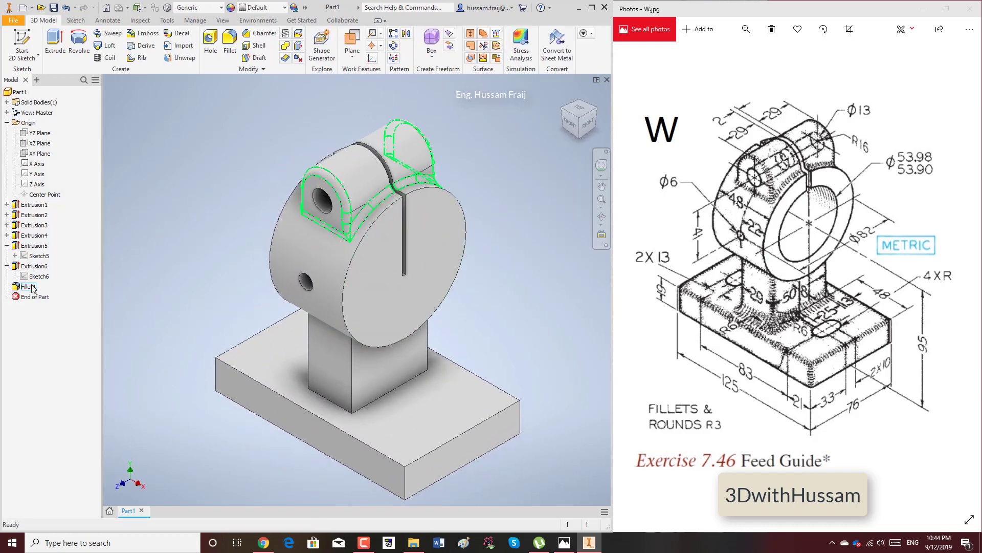
Add the 53.9 mm circle region to Extrusion6's cut profiles and check the Right view.
{"action": "right_click", "coordinate": [34, 267]}
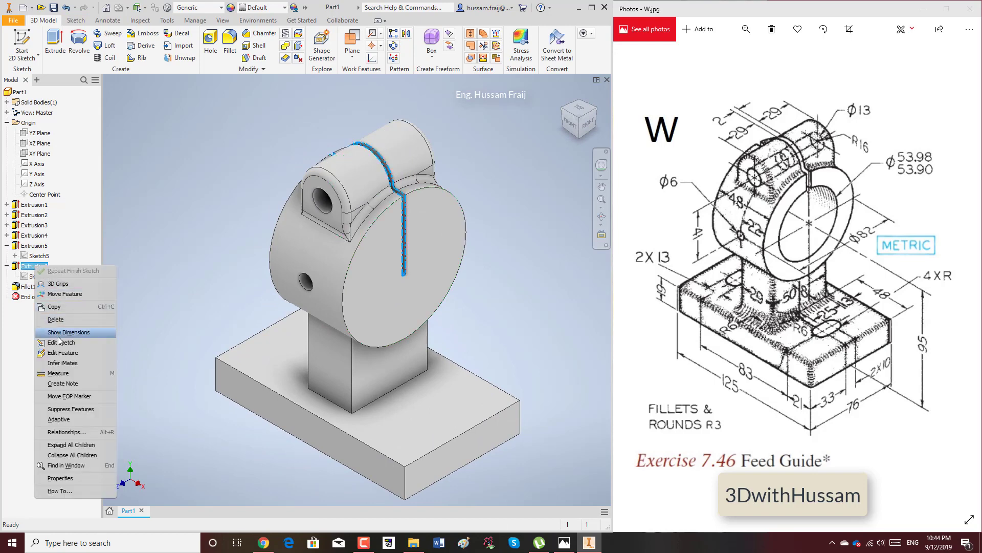
{"action": "left_click", "coordinate": [62, 353]}
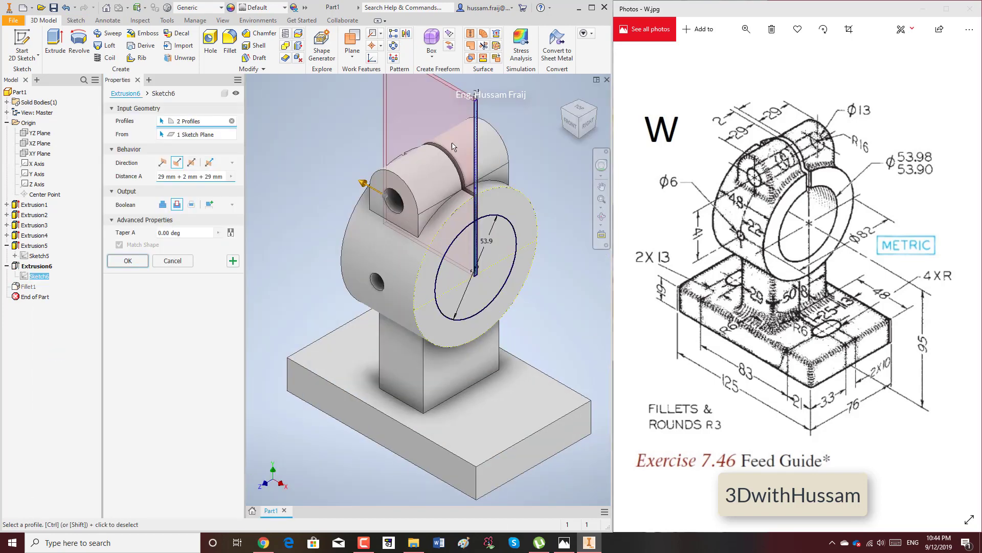
{"action": "scroll", "coordinate": [482, 186], "scroll_direction": "up", "scroll_amount": 3}
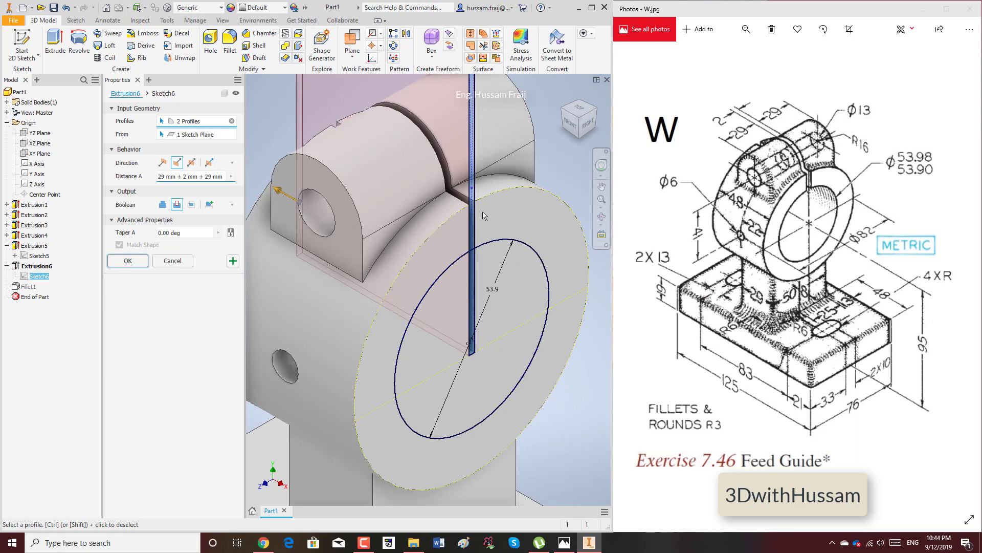
{"action": "left_click", "coordinate": [497, 265]}
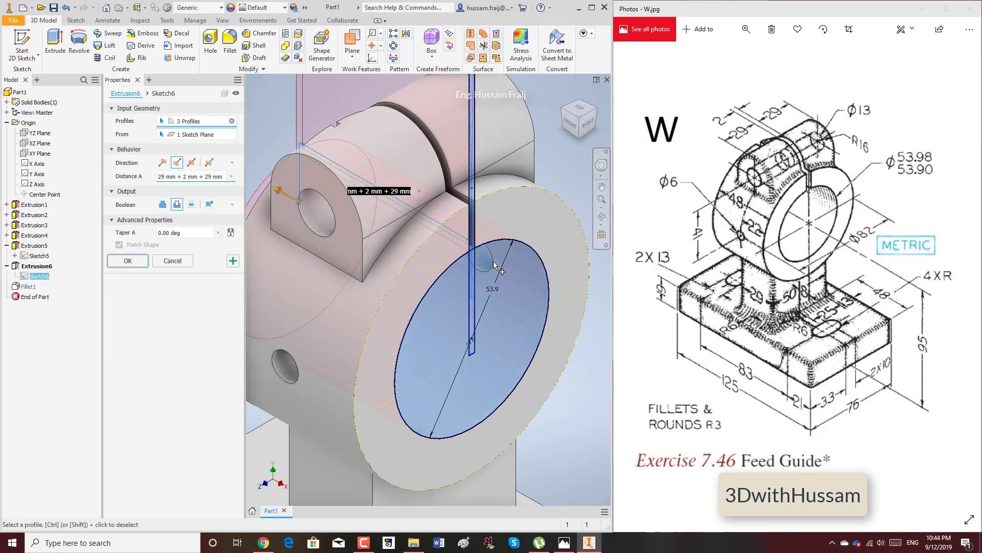
{"action": "left_click", "coordinate": [128, 260]}
{"action": "left_click", "coordinate": [589, 123]}
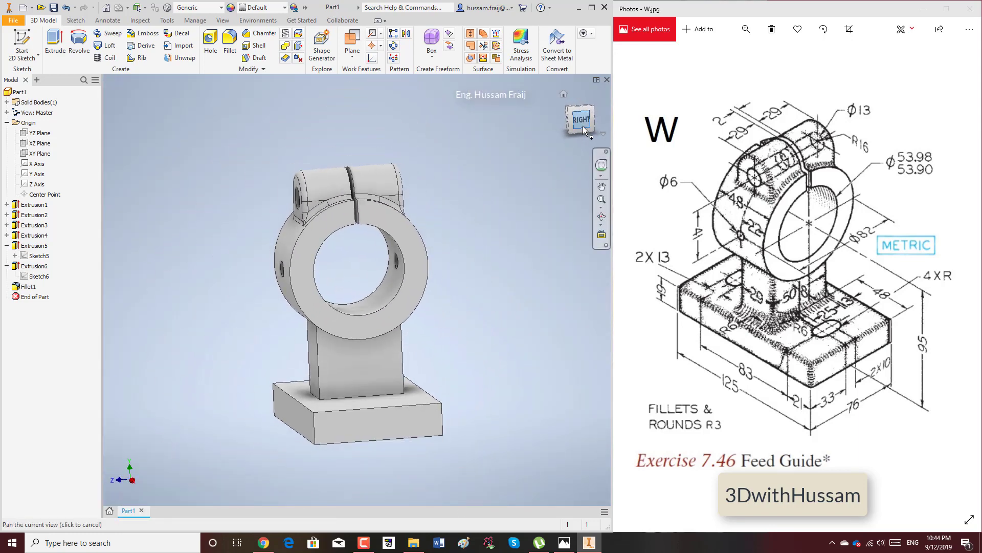
{"action": "left_click", "coordinate": [563, 96]}
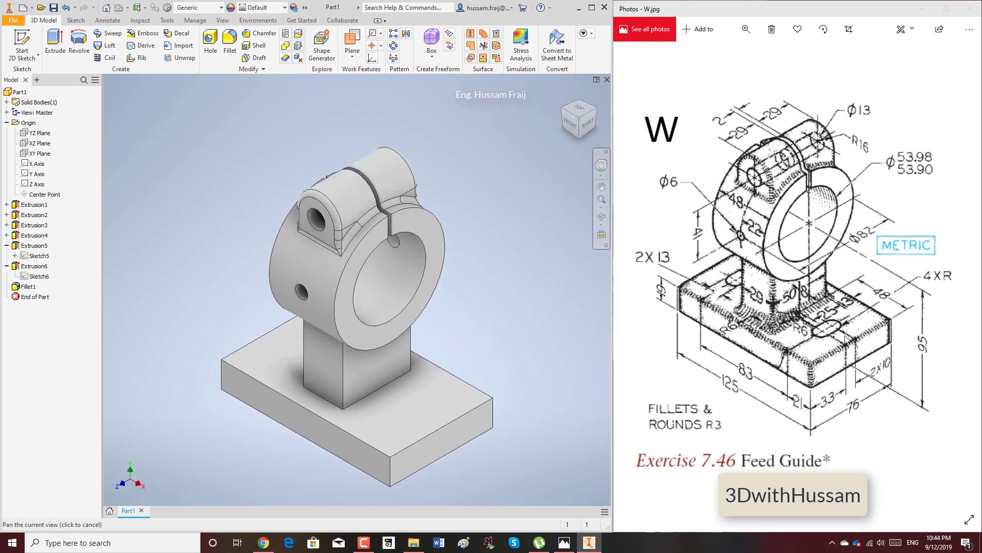
Start a sketch on the base plate's top face and draw a vertical centre-to-centre slot.
{"action": "left_click", "coordinate": [28, 65]}
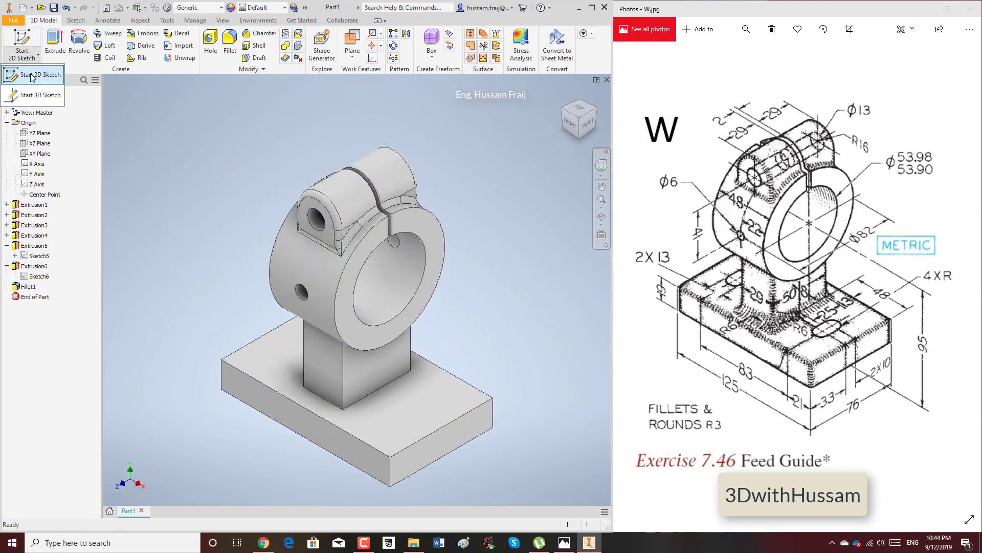
{"action": "left_click", "coordinate": [400, 378]}
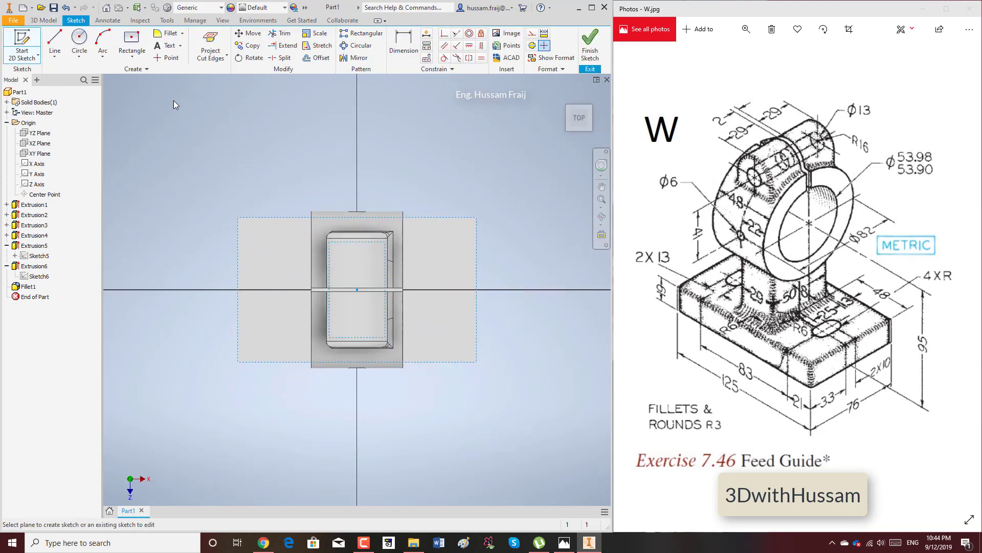
{"action": "left_click", "coordinate": [132, 56]}
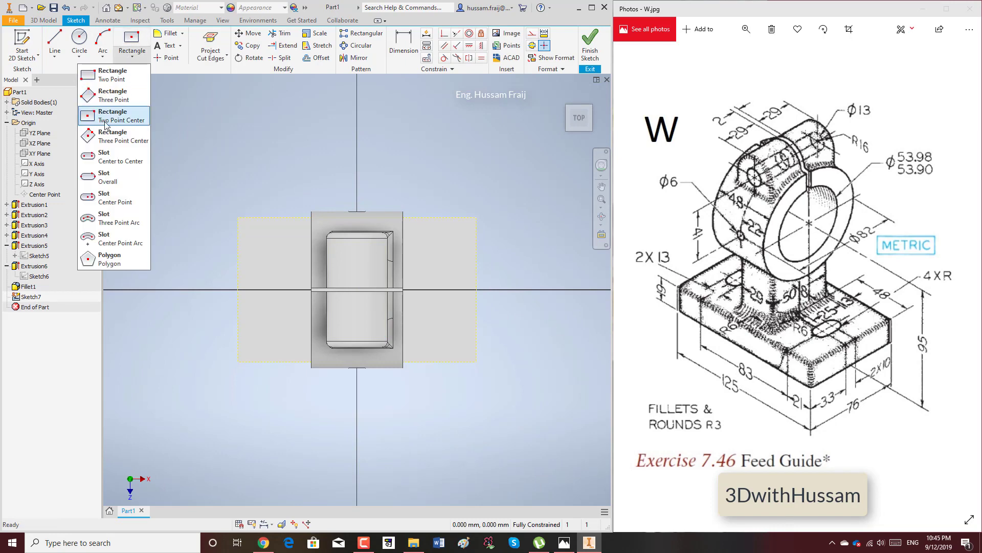
{"action": "left_click", "coordinate": [120, 157]}
{"action": "scroll", "coordinate": [400, 292], "scroll_direction": "up", "scroll_amount": 3}
{"action": "left_click", "coordinate": [469, 247]}
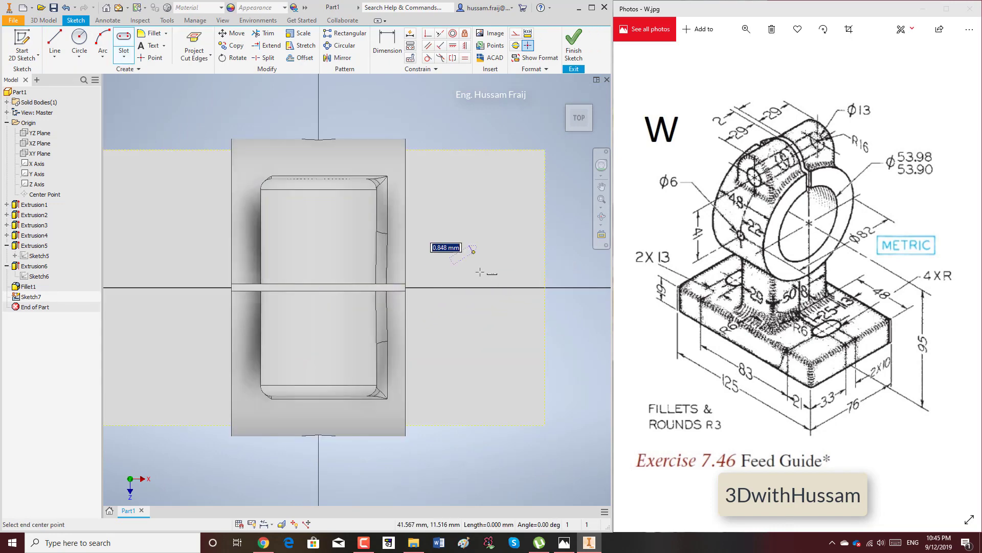
{"action": "left_click", "coordinate": [469, 340]}
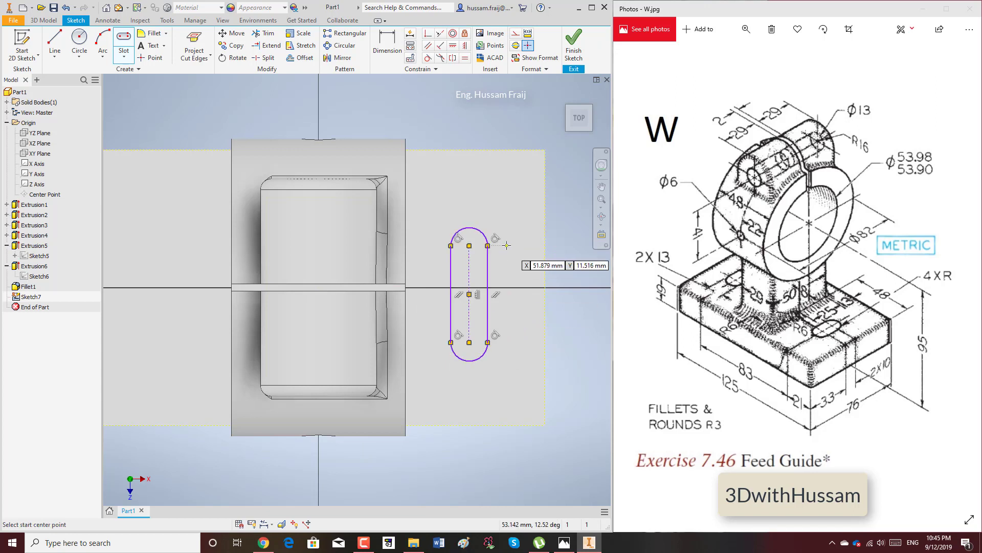
{"action": "key", "text": "d"}
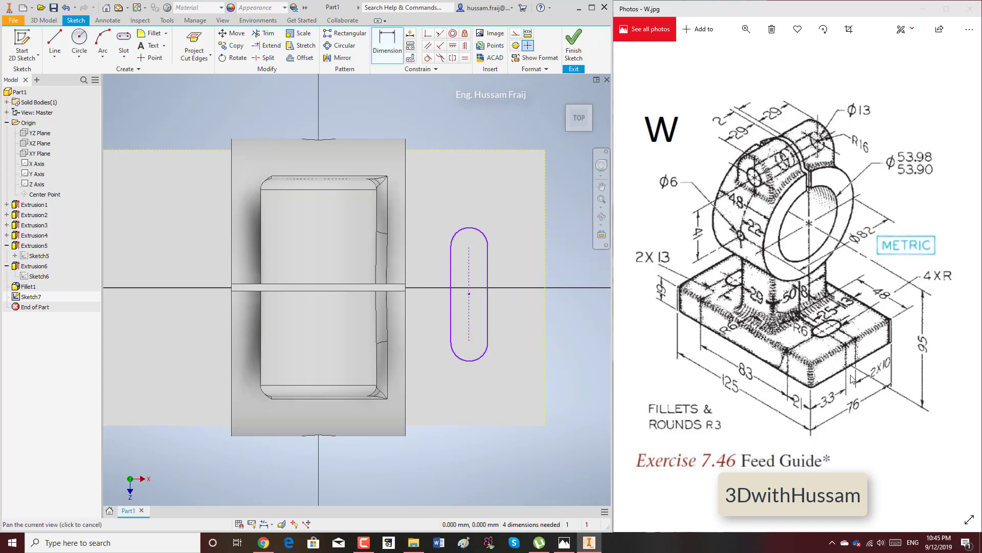
Dimension the slot 33 from the plate edge and 10 between its centres.
{"action": "left_click", "coordinate": [495, 425]}
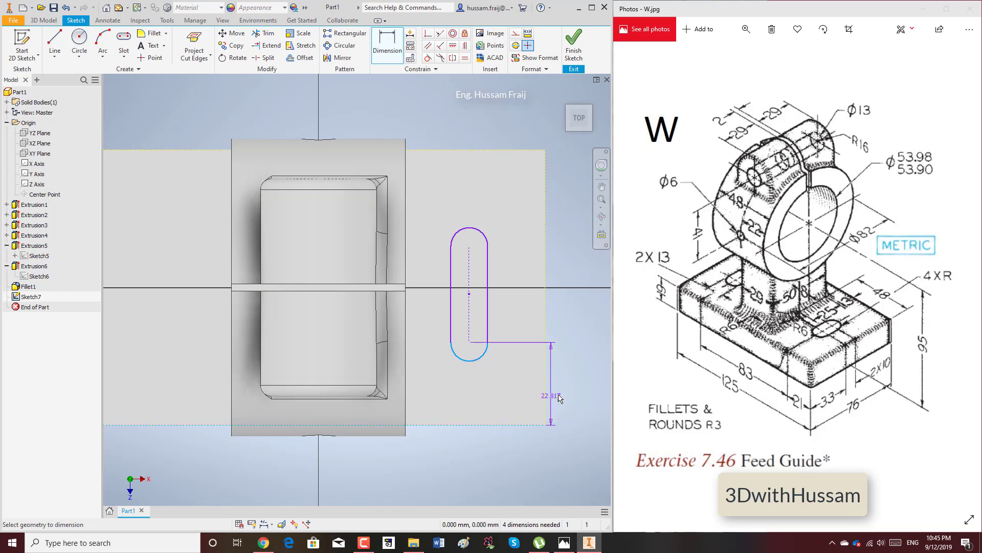
{"action": "left_click", "coordinate": [566, 394]}
{"action": "type", "text": "3"}
{"action": "key", "text": "Return"}
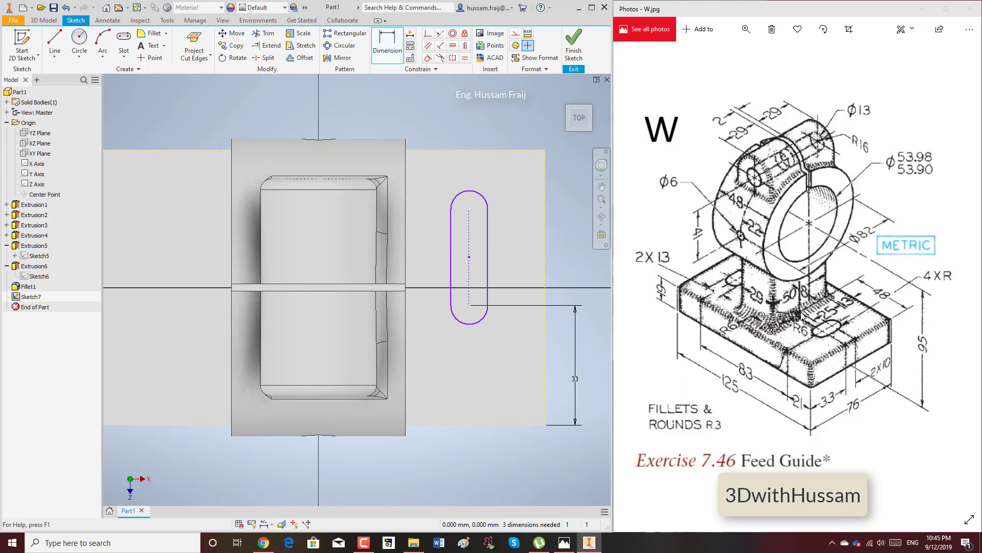
{"action": "left_click", "coordinate": [469, 215]}
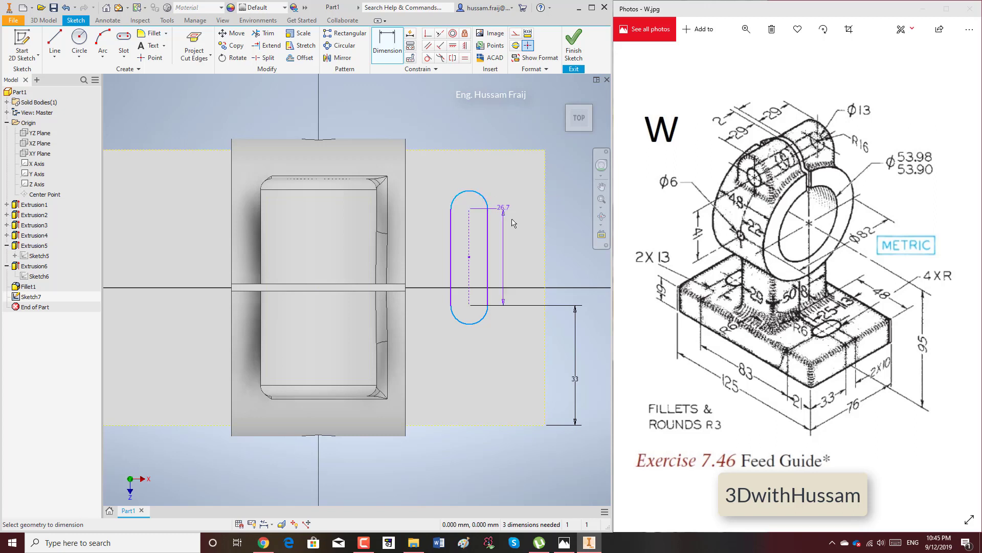
{"action": "left_click", "coordinate": [517, 235]}
{"action": "type", "text": "10"}
{"action": "key", "text": "Return"}
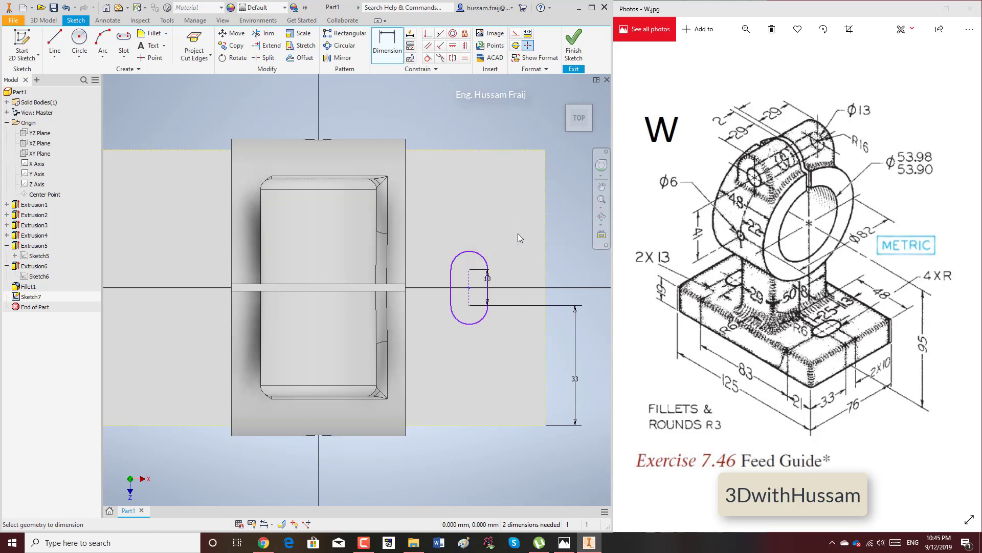
{"action": "left_click", "coordinate": [483, 259]}
{"action": "left_click", "coordinate": [505, 150]}
{"action": "key", "text": "Escape"}
{"action": "scroll", "coordinate": [515, 235], "scroll_direction": "down", "scroll_amount": 2}
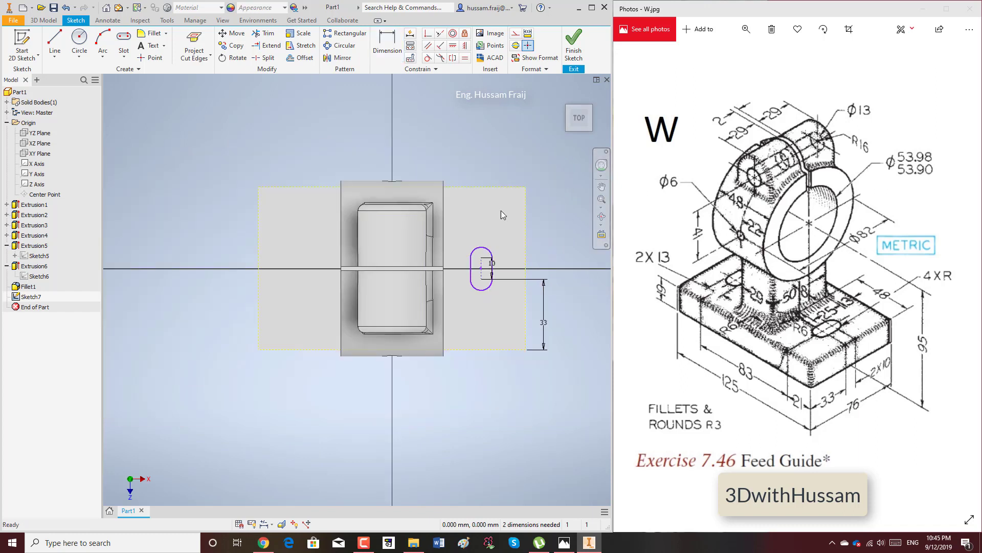
Mirror the slot across a vertical line through the origin and finish the sketch.
{"action": "left_click", "coordinate": [55, 41]}
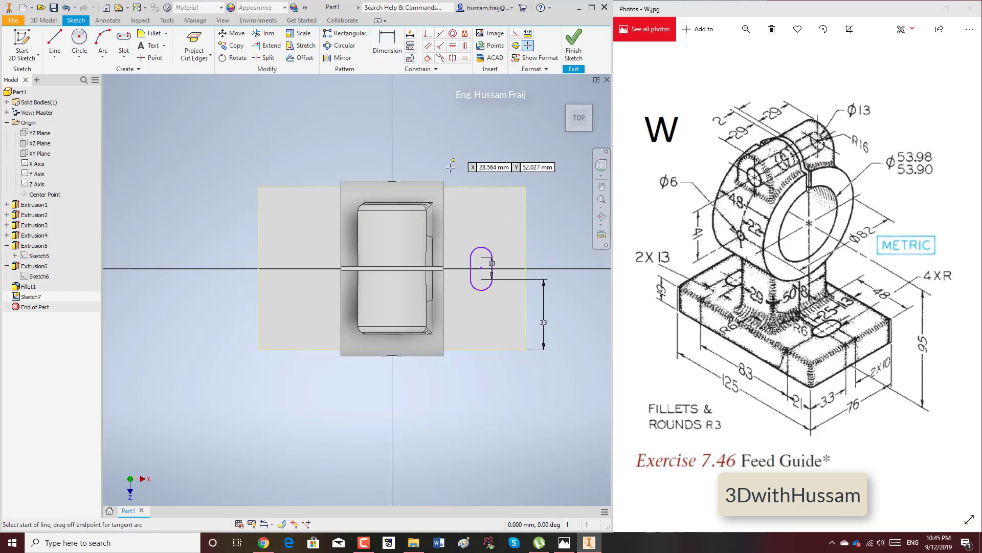
{"action": "left_click", "coordinate": [393, 267]}
{"action": "left_click", "coordinate": [393, 149]}
{"action": "right_click", "coordinate": [393, 149]}
{"action": "left_click", "coordinate": [404, 107]}
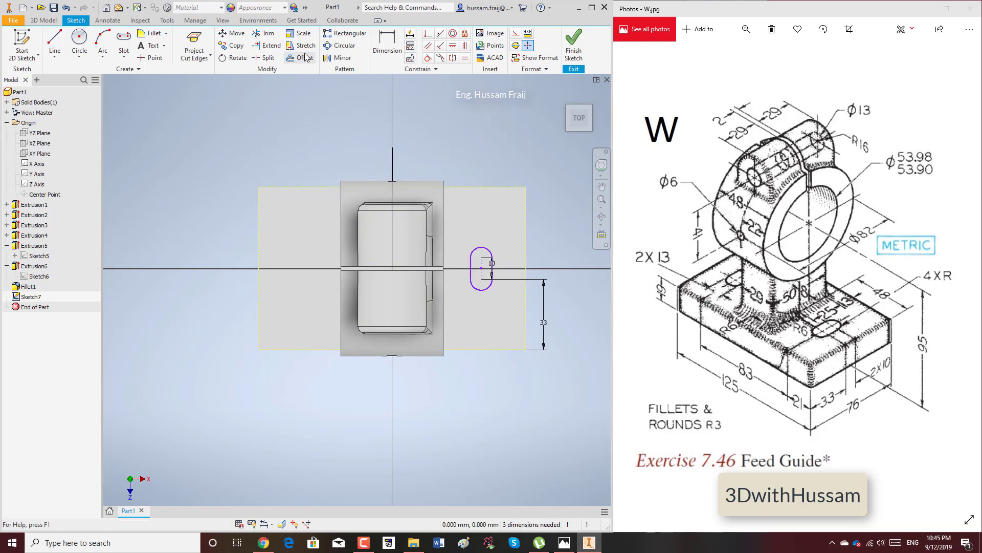
{"action": "left_click", "coordinate": [339, 57]}
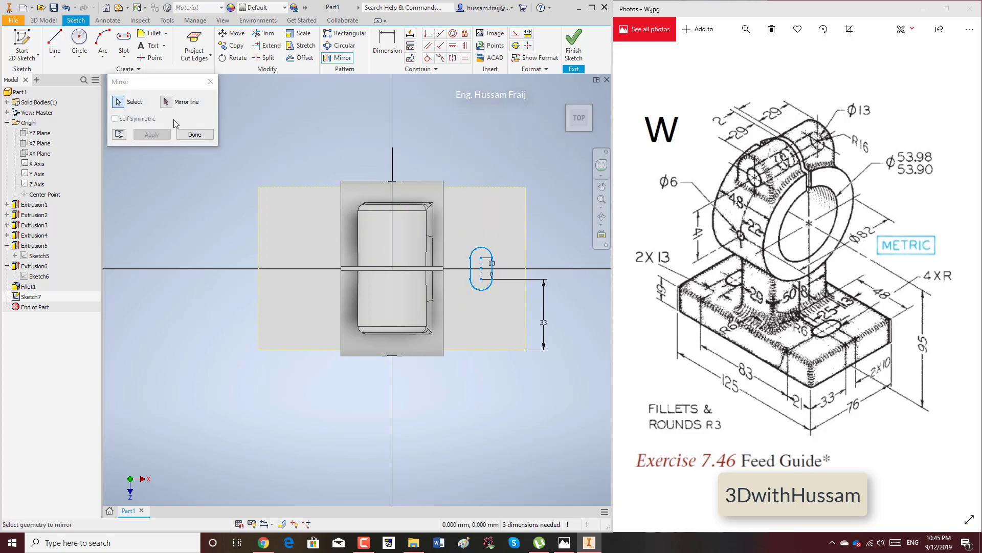
{"action": "left_click", "coordinate": [166, 103]}
{"action": "left_click", "coordinate": [392, 164]}
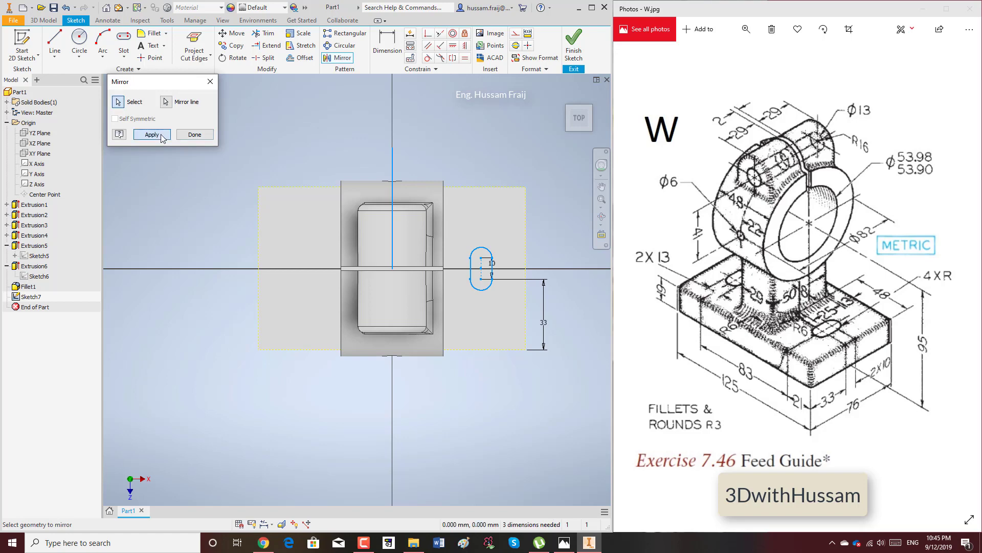
{"action": "left_click", "coordinate": [152, 134]}
{"action": "left_click", "coordinate": [195, 134]}
{"action": "left_click", "coordinate": [574, 41]}
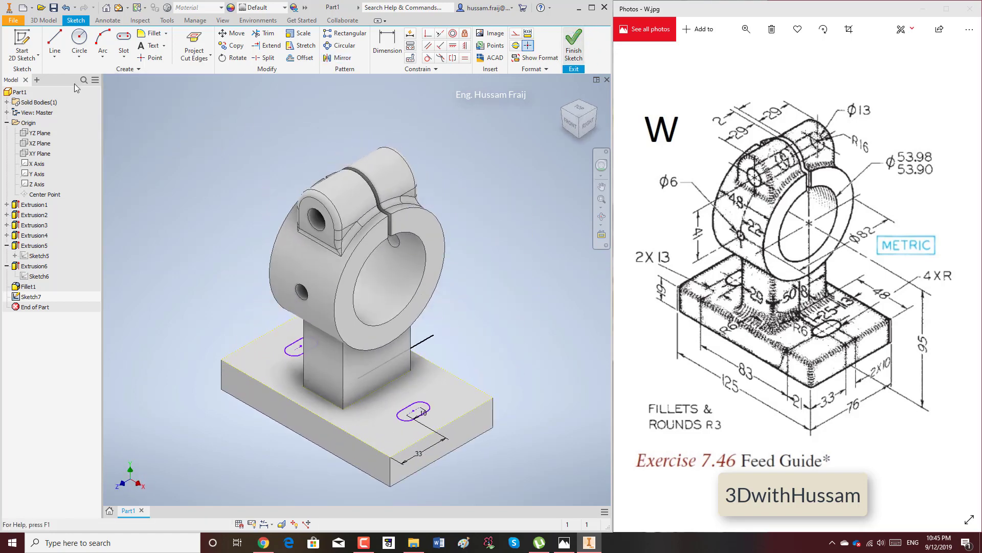
Extrude both slot profiles as a cut through the full base plate.
{"action": "left_click", "coordinate": [55, 41]}
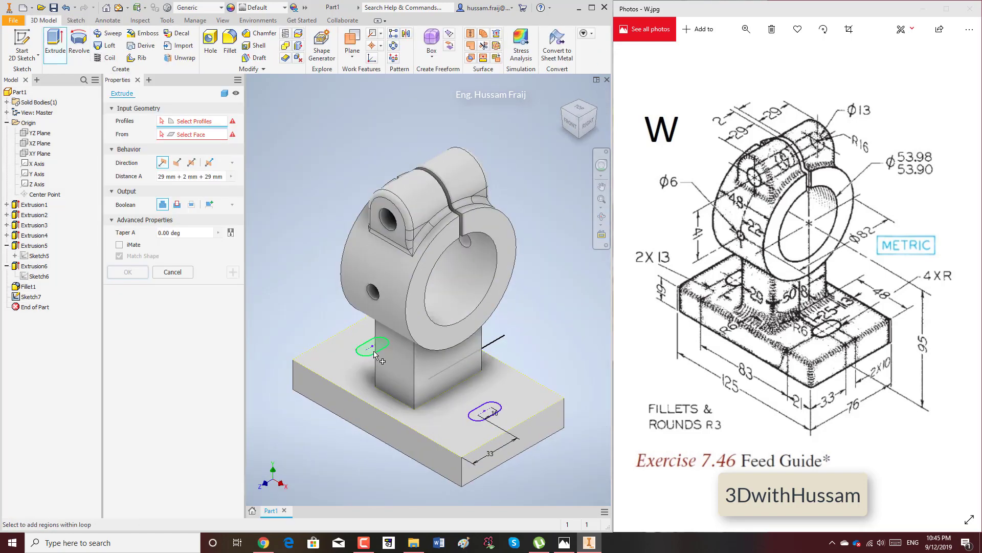
{"action": "left_click", "coordinate": [372, 347]}
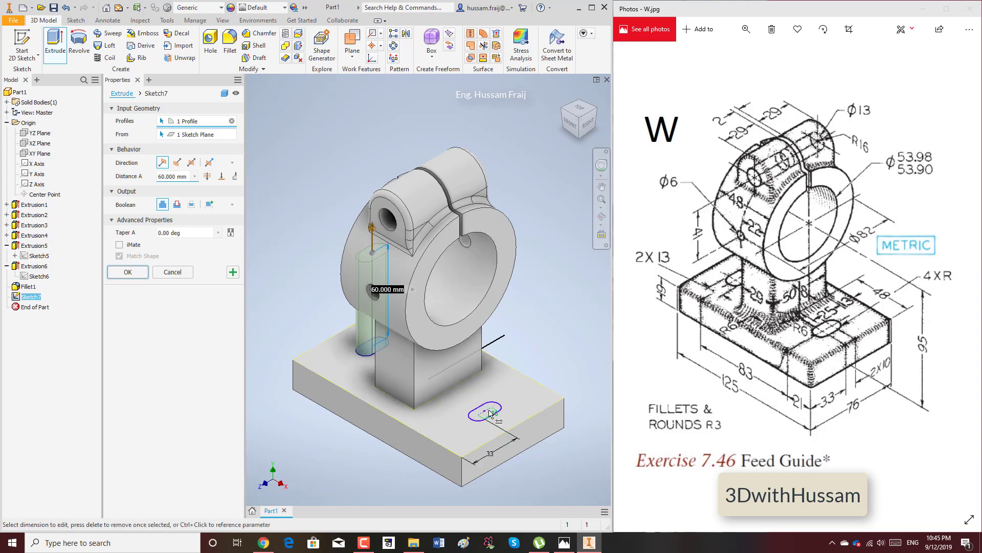
{"action": "left_click", "coordinate": [489, 413]}
{"action": "left_click", "coordinate": [176, 204]}
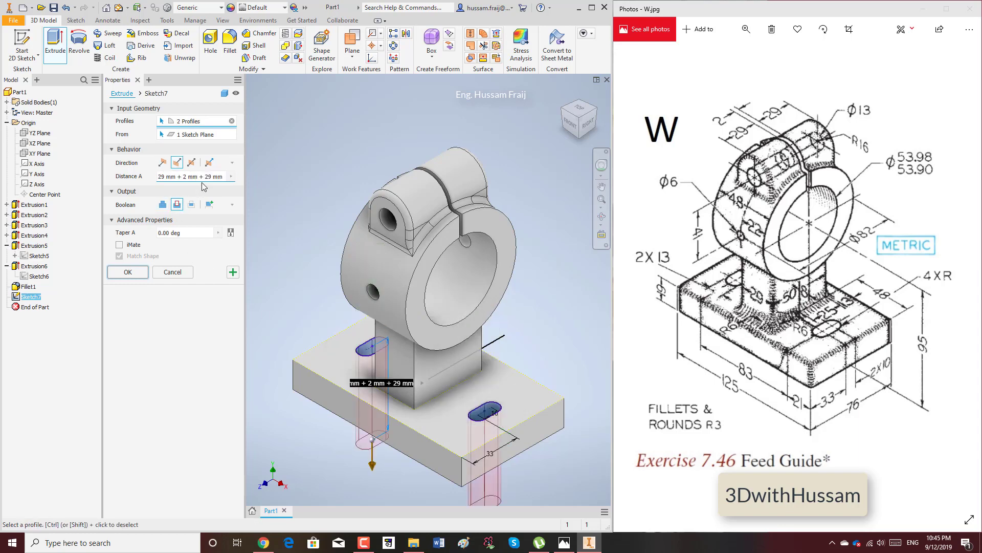
{"action": "left_click", "coordinate": [128, 272]}
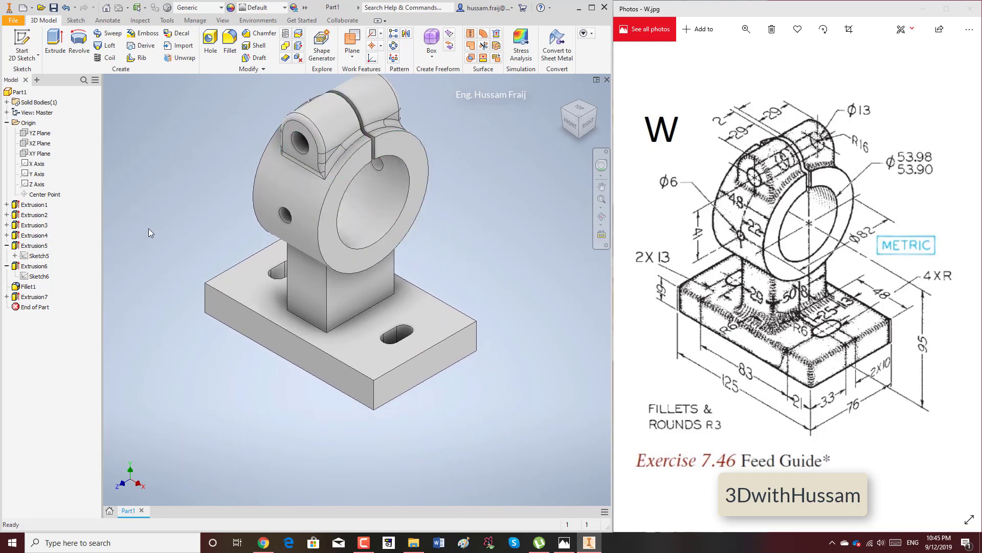
{"action": "left_click", "coordinate": [230, 41]}
Add the base plate's vertical corner and top edges and apply the 3 mm fillet.
{"action": "left_click", "coordinate": [374, 395]}
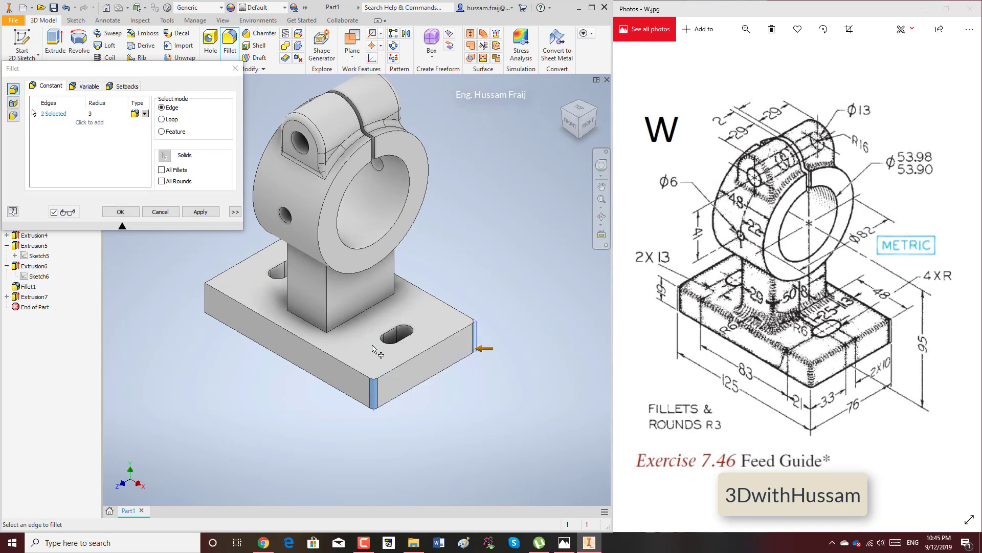
{"action": "left_click", "coordinate": [312, 346]}
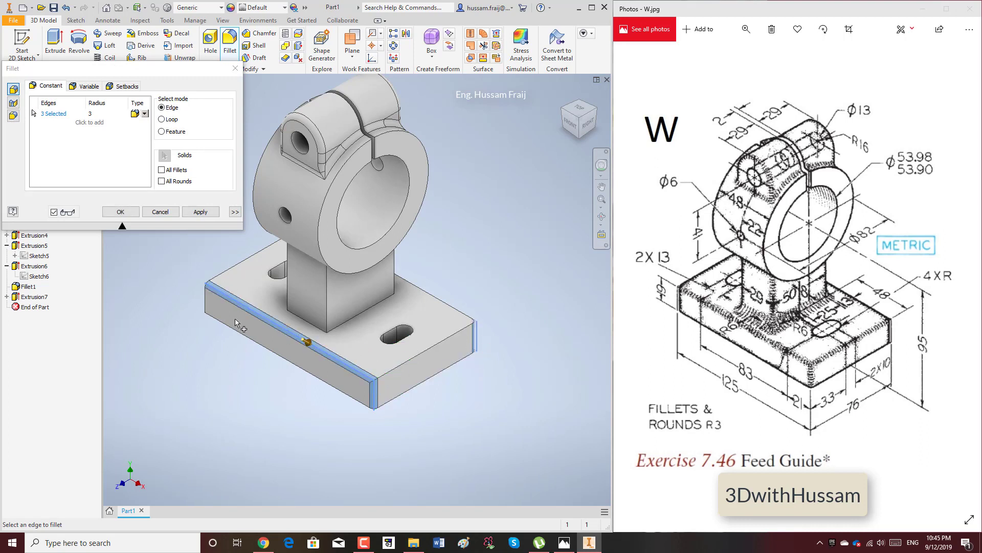
{"action": "left_click", "coordinate": [216, 278]}
{"action": "left_click", "coordinate": [208, 300]}
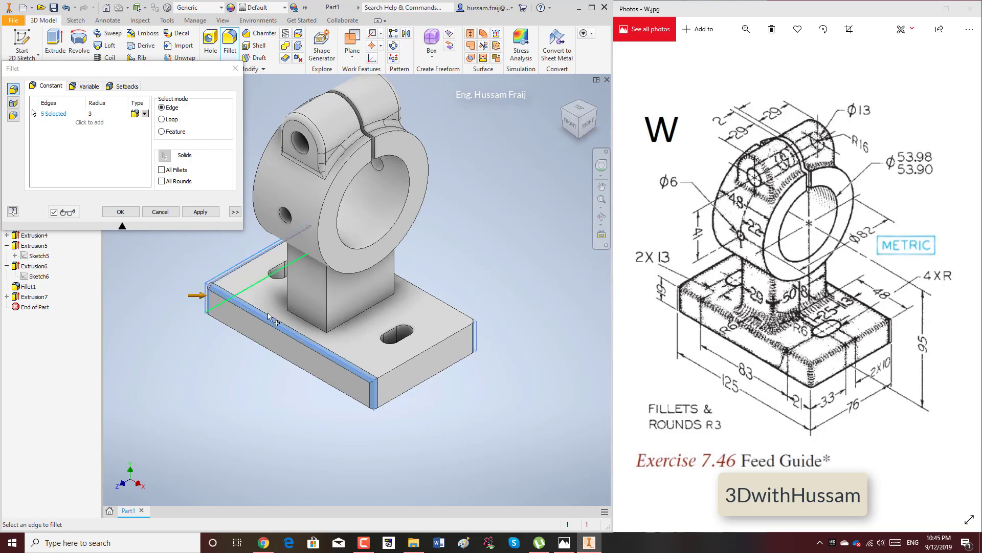
{"action": "left_click", "coordinate": [409, 363]}
{"action": "left_click", "coordinate": [459, 324]}
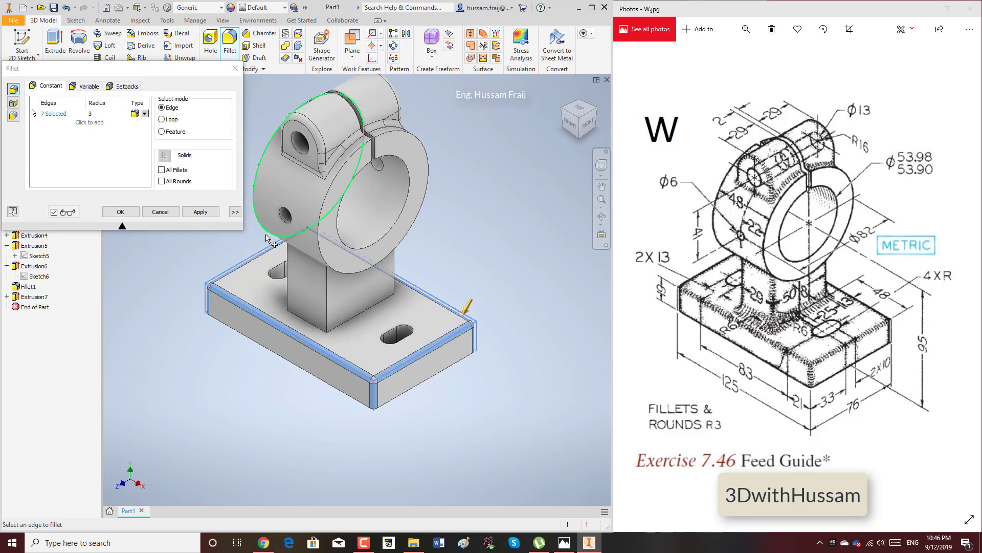
{"action": "left_click", "coordinate": [200, 211]}
{"action": "left_click", "coordinate": [161, 212]}
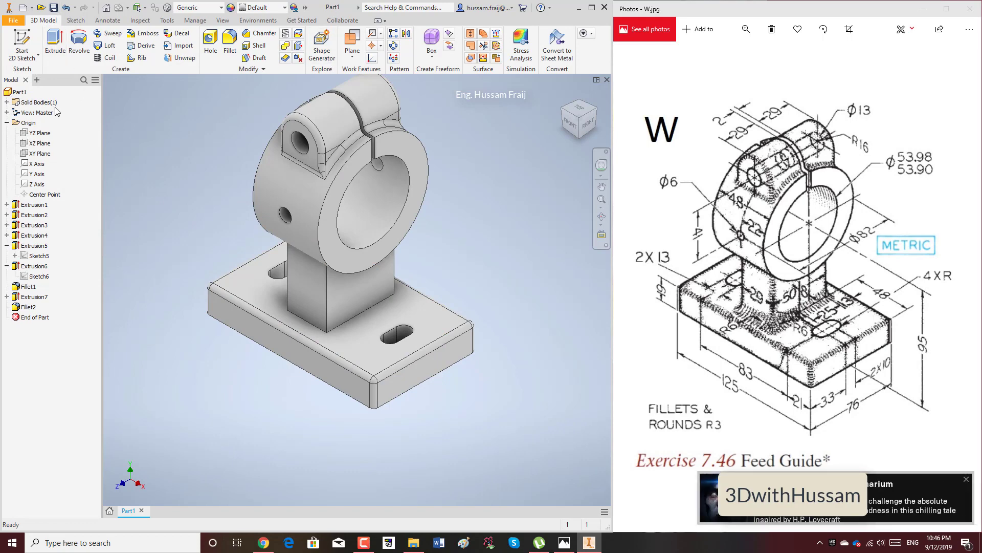
Override the whole part's colour to yellow.
{"action": "left_click", "coordinate": [19, 93]}
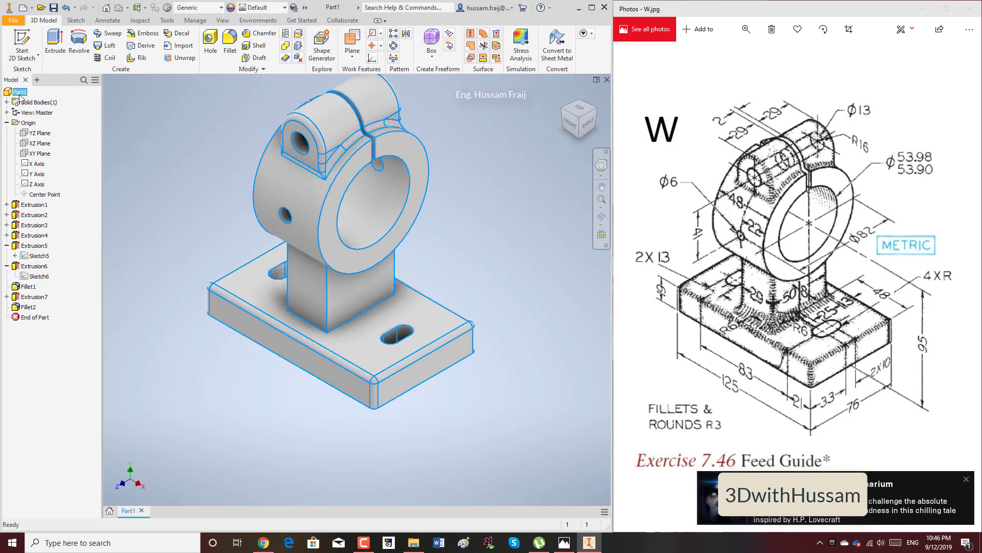
{"action": "left_click", "coordinate": [304, 8]}
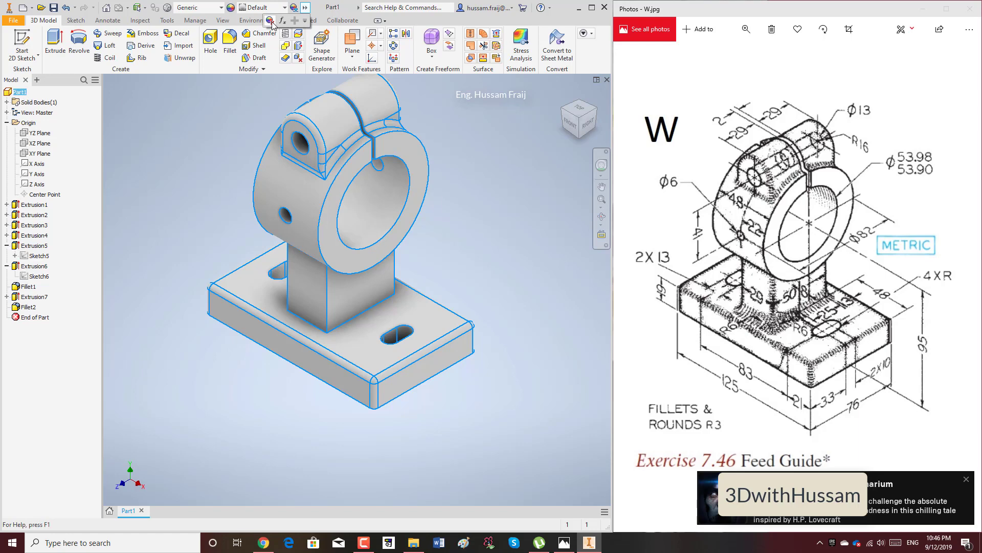
{"action": "left_click", "coordinate": [295, 8]}
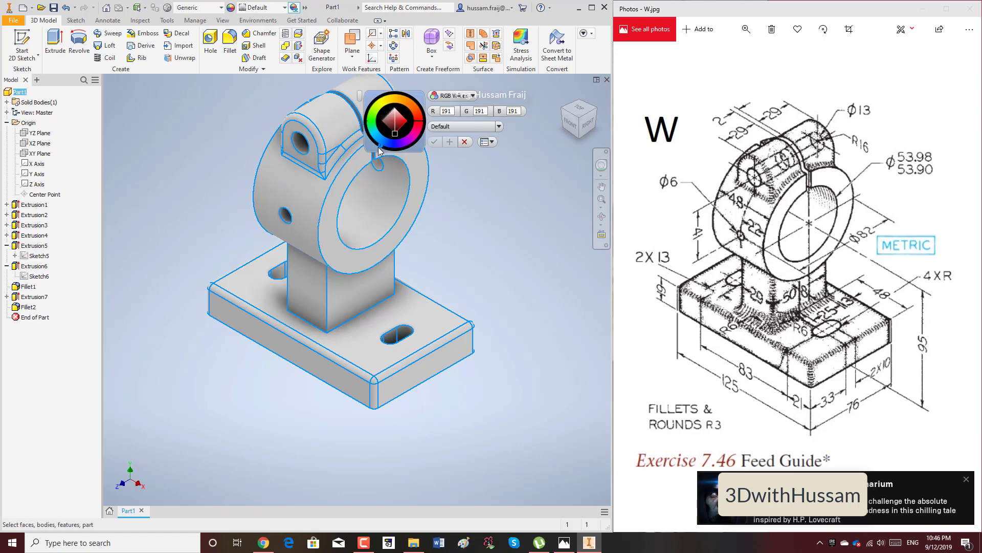
{"action": "left_click_drag", "start_coordinate": [376, 112], "coordinate": [387, 101]}
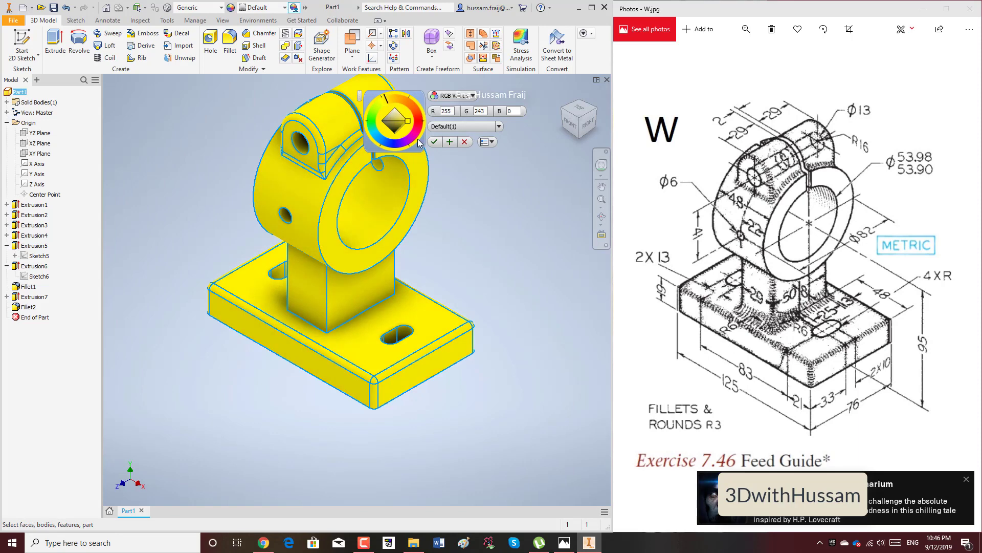
{"action": "left_click", "coordinate": [449, 142]}
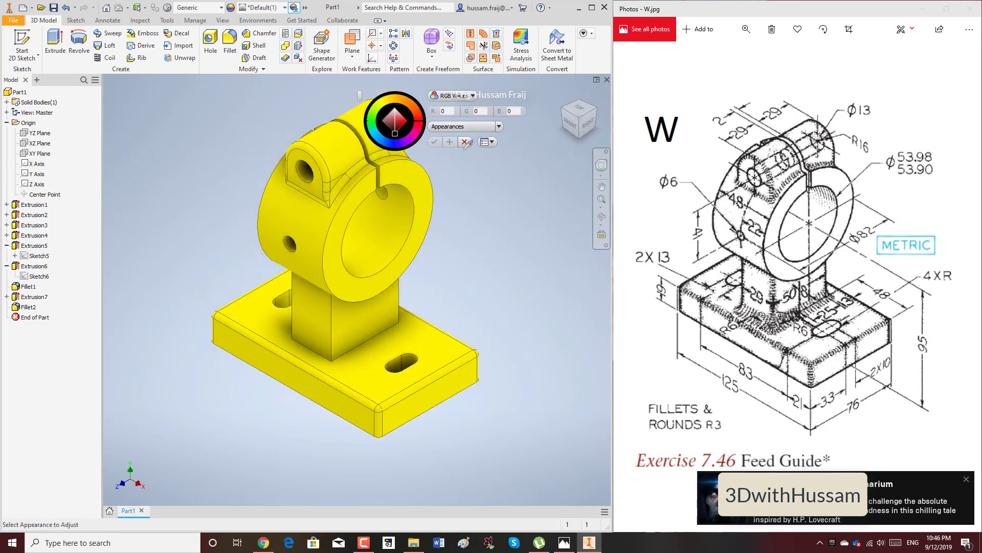
{"action": "left_click", "coordinate": [463, 145]}
Set the visual style to Realistic without edge lines.
{"action": "left_click", "coordinate": [222, 20]}
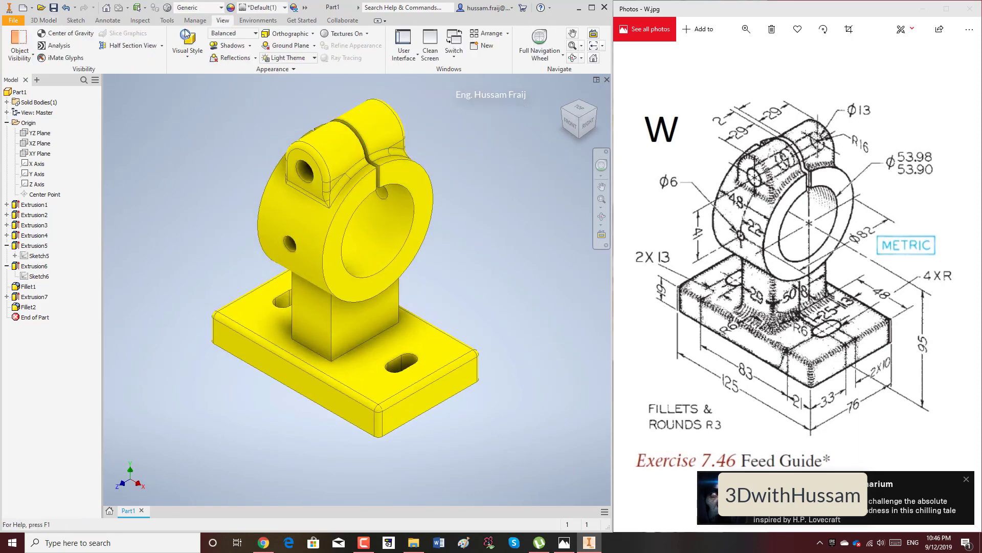
{"action": "left_click", "coordinate": [187, 52]}
{"action": "left_click", "coordinate": [67, 69]}
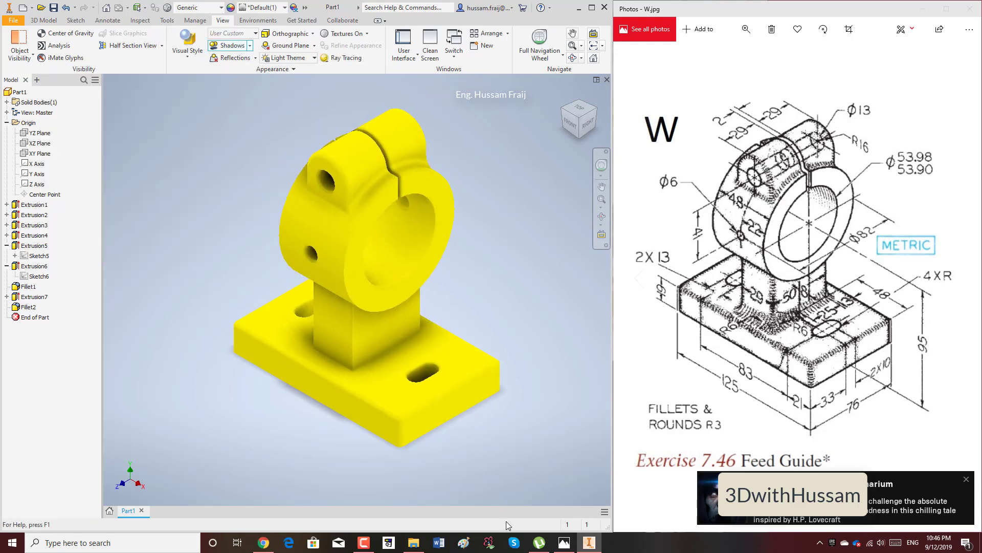
{"action": "left_click", "coordinate": [102, 542]}
Capture a rectangular Snipping Tool image of the yellow model.
{"action": "type", "text": "s"}
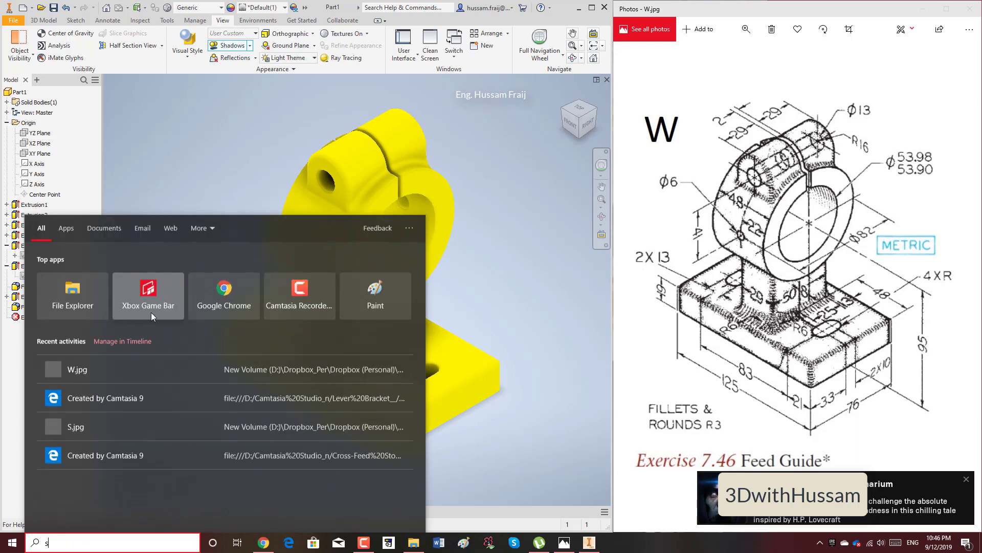
{"action": "left_click", "coordinate": [78, 272]}
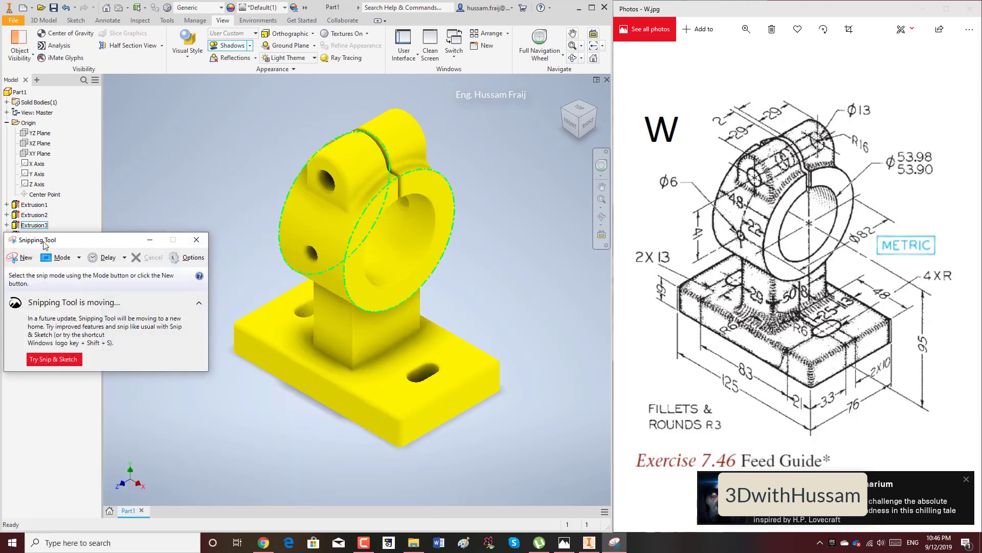
{"action": "left_click", "coordinate": [23, 257]}
{"action": "left_click_drag", "start_coordinate": [198, 81], "coordinate": [548, 480]}
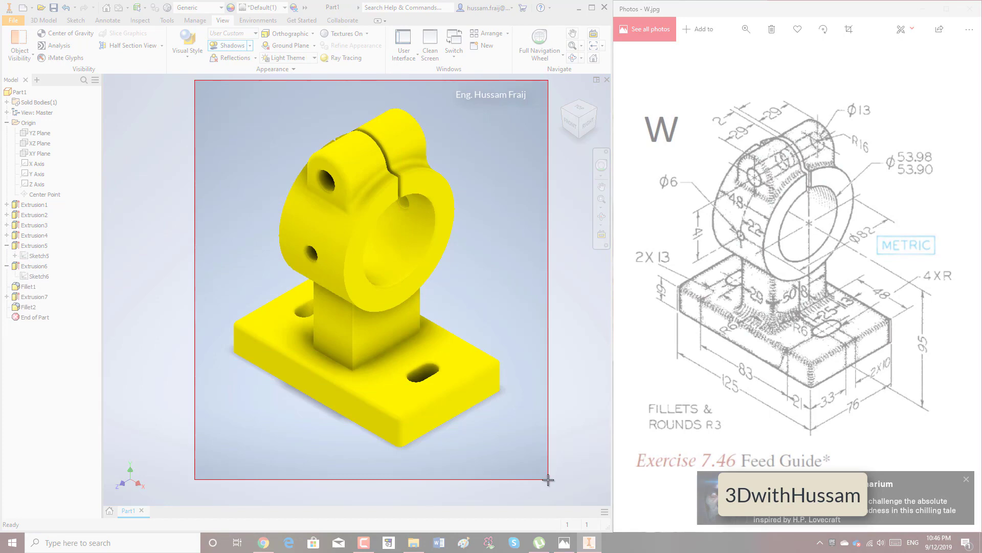
{"action": "left_click_drag", "start_coordinate": [549, 480], "coordinate": [548, 479]}
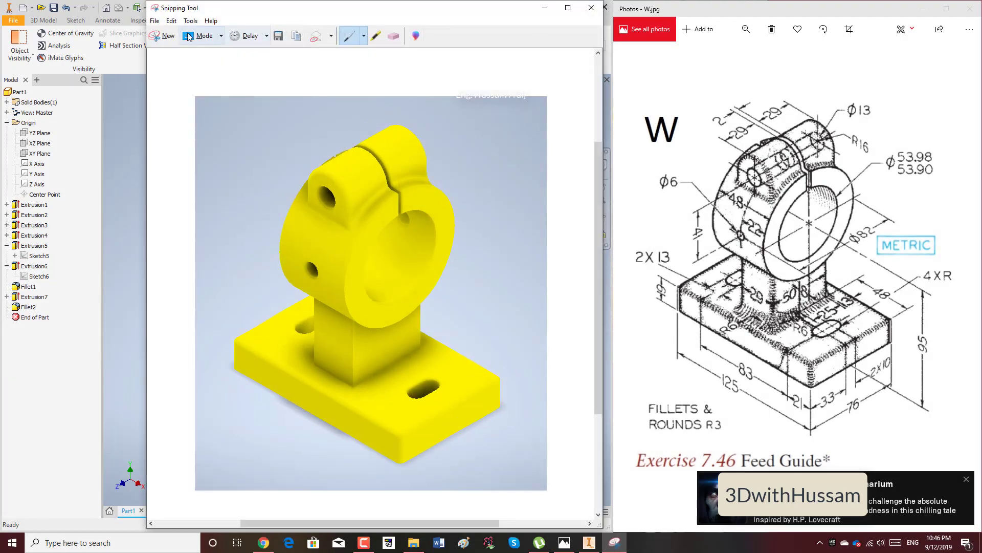
Save the capture as a PNG named 'aaaaa' and minimize Snipping Tool.
{"action": "left_click", "coordinate": [154, 20]}
{"action": "left_click", "coordinate": [169, 46]}
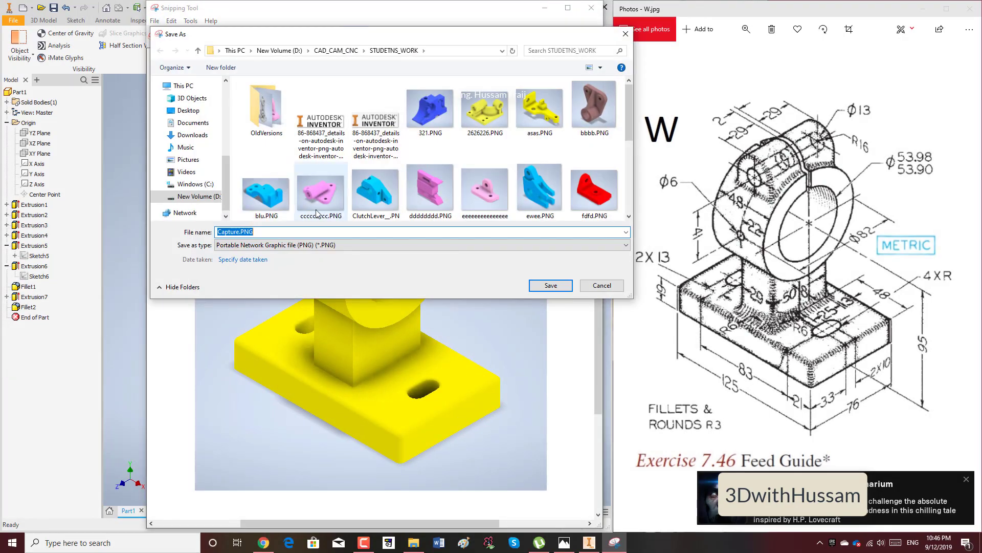
{"action": "type", "text": "aaaaa"}
{"action": "key", "text": "Return"}
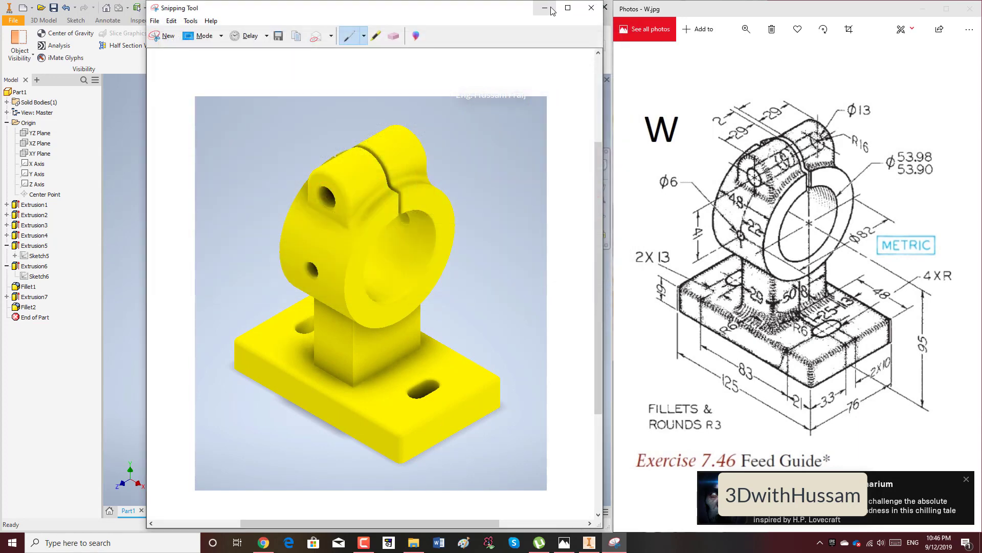
{"action": "left_click", "coordinate": [552, 10]}
Save the part under the file name 'feed guide'.
{"action": "left_click", "coordinate": [14, 23]}
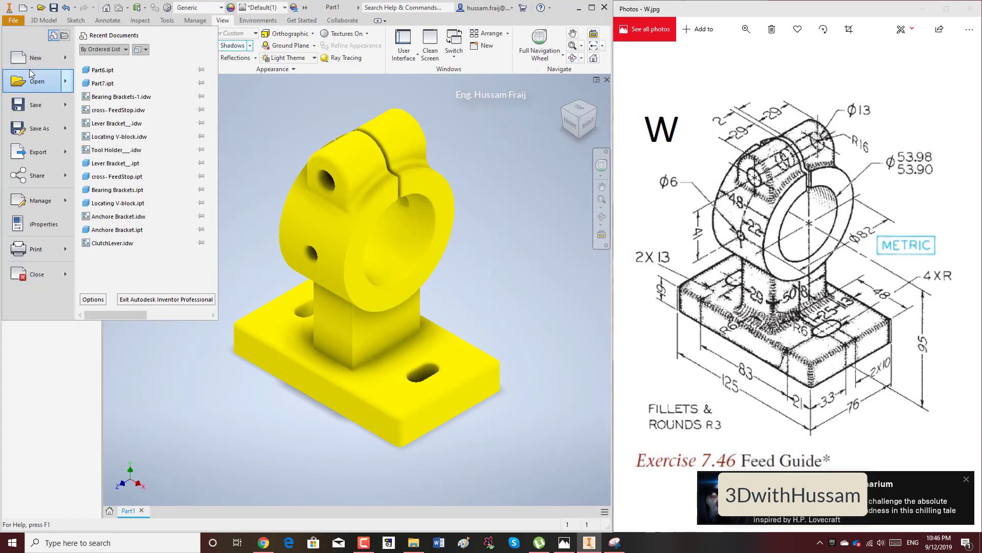
{"action": "left_click", "coordinate": [35, 106]}
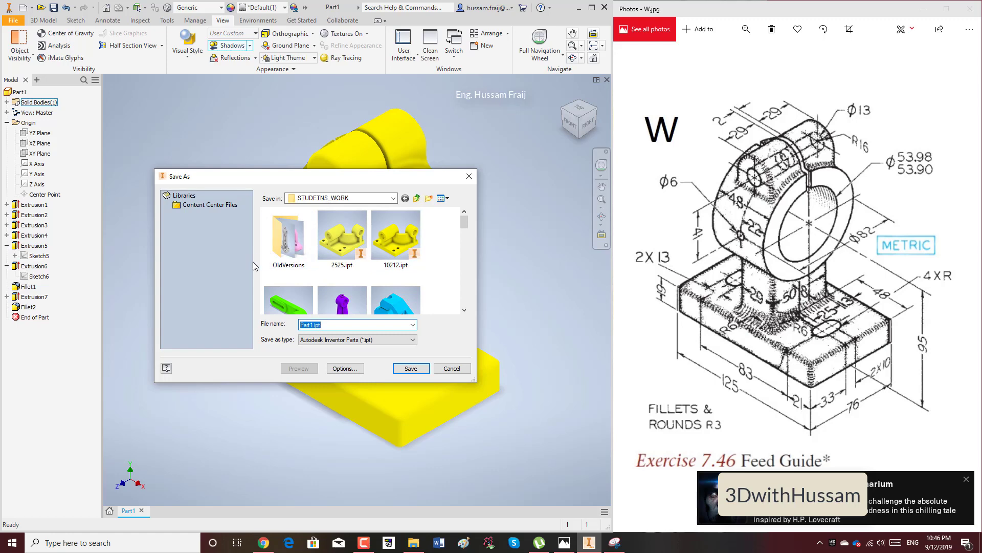
{"action": "type", "text": "feed g"}
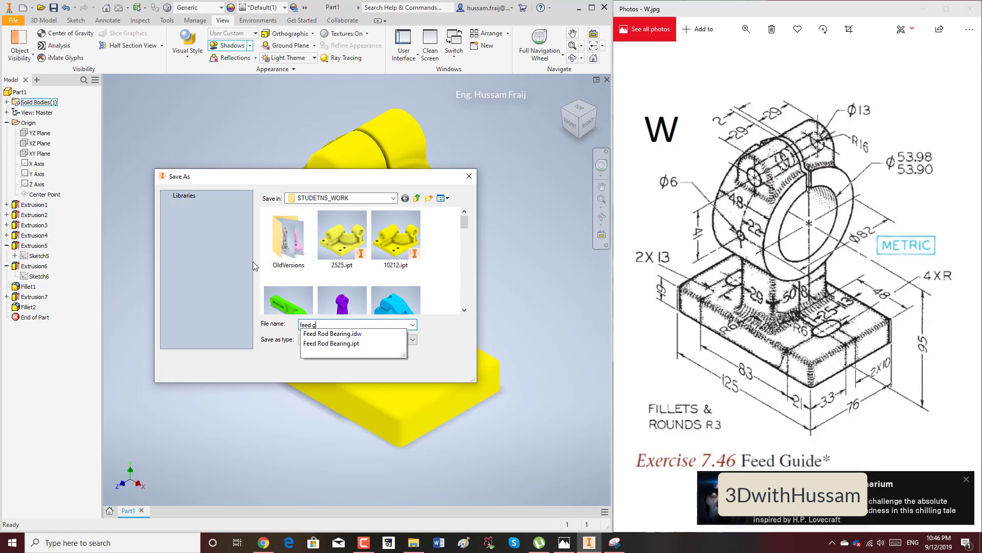
{"action": "type", "text": "uide"}
{"action": "key", "text": "ctrl+a"}
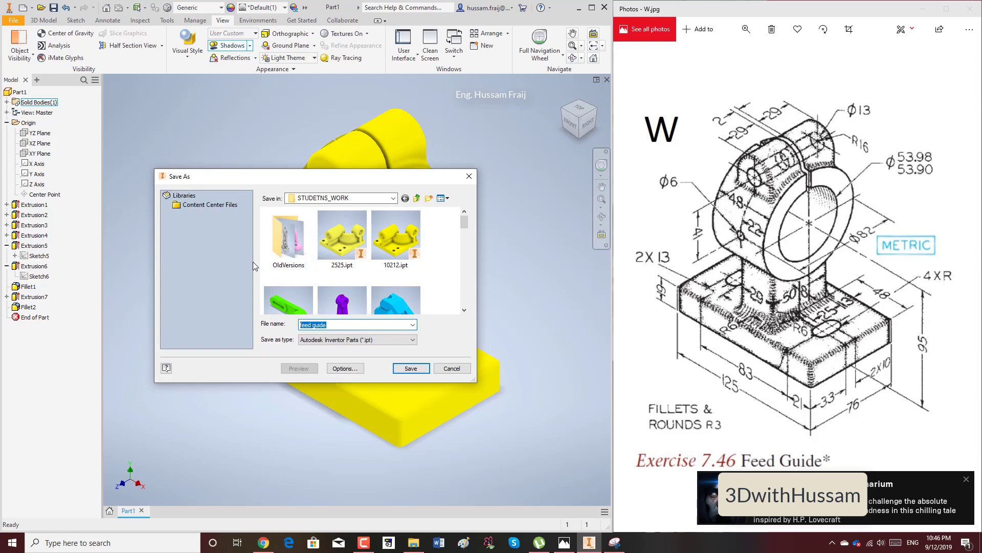
{"action": "left_click", "coordinate": [409, 368]}
Create a new drawing from the metric ANSI (mm) template.
{"action": "left_click", "coordinate": [14, 20]}
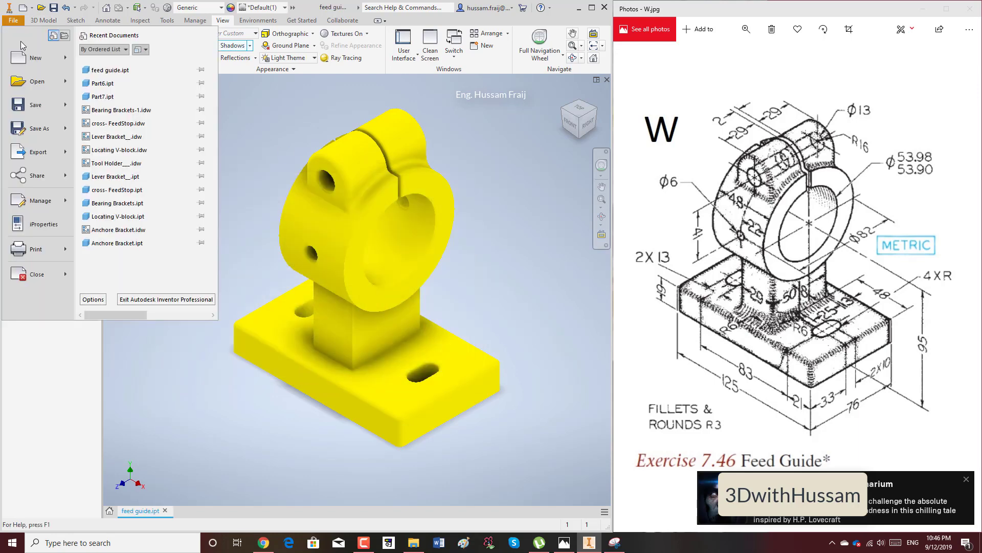
{"action": "left_click", "coordinate": [23, 51]}
{"action": "left_click", "coordinate": [967, 479]}
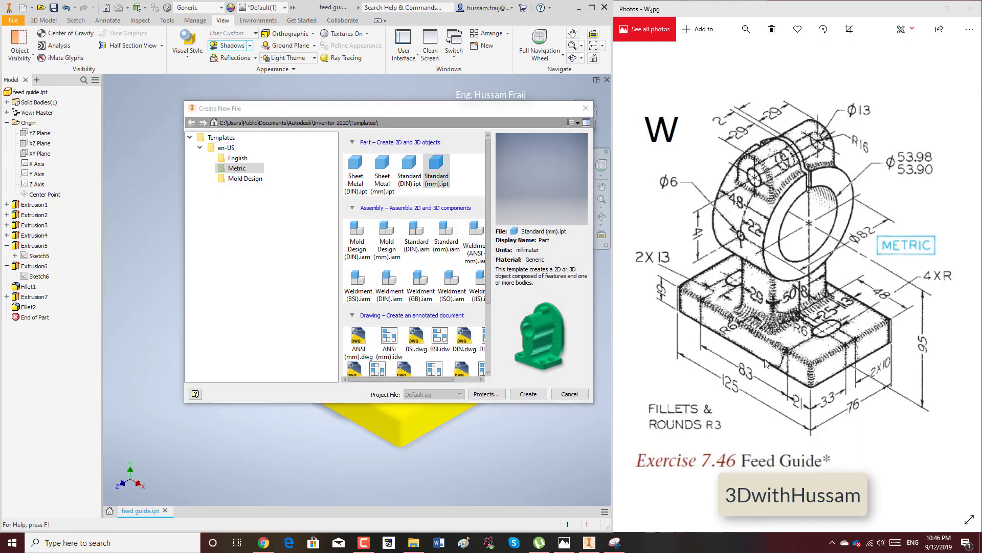
{"action": "left_click", "coordinate": [389, 341]}
{"action": "left_click", "coordinate": [517, 394]}
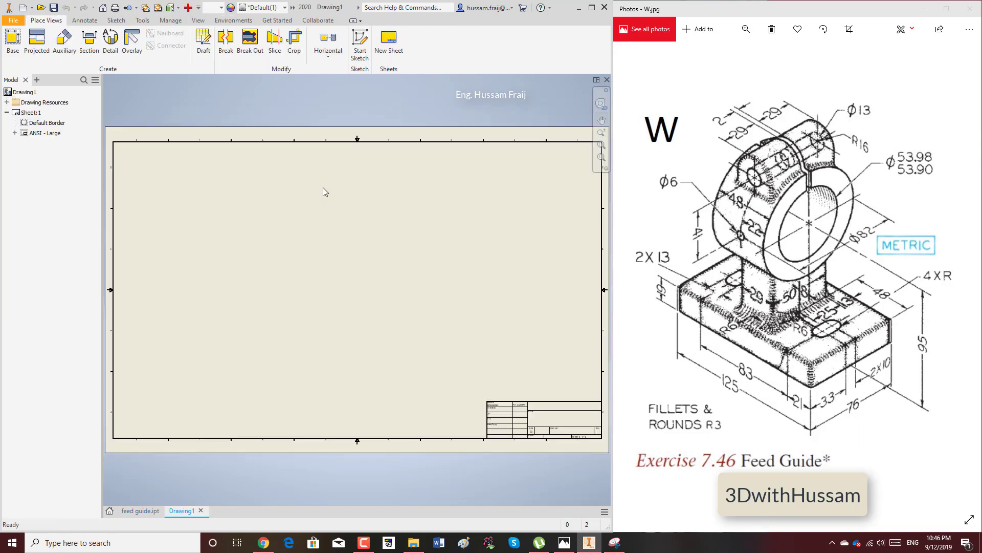
Place a 1:1 front base view of feed guide.ipt on the sheet.
{"action": "left_click", "coordinate": [20, 44]}
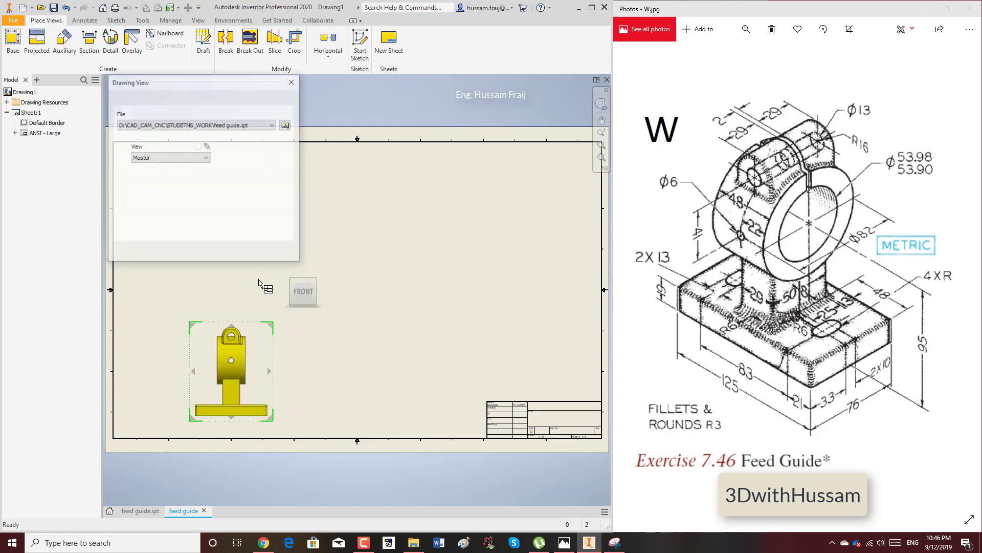
{"action": "middle_click_drag", "start_coordinate": [199, 338], "coordinate": [234, 343]}
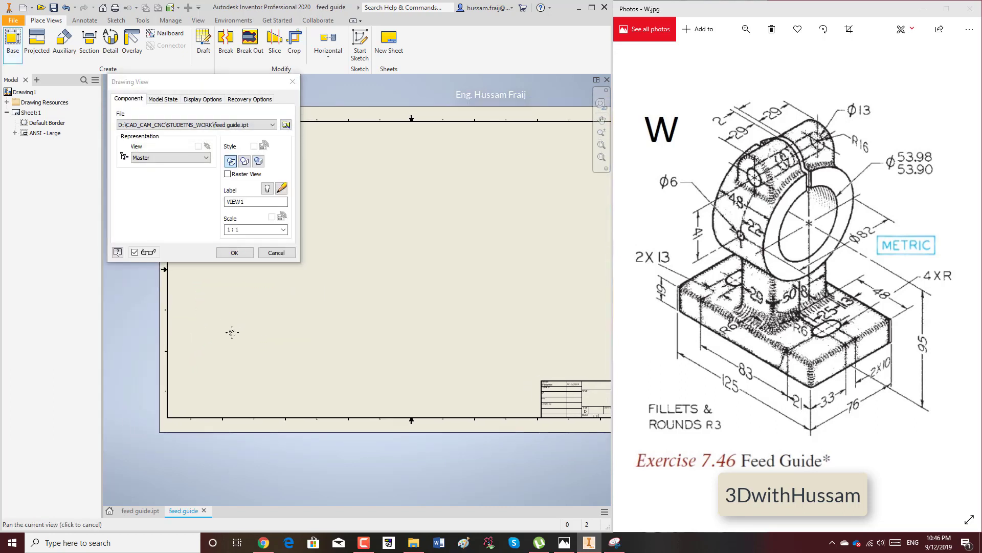
{"action": "mouse_move", "coordinate": [303, 291]}
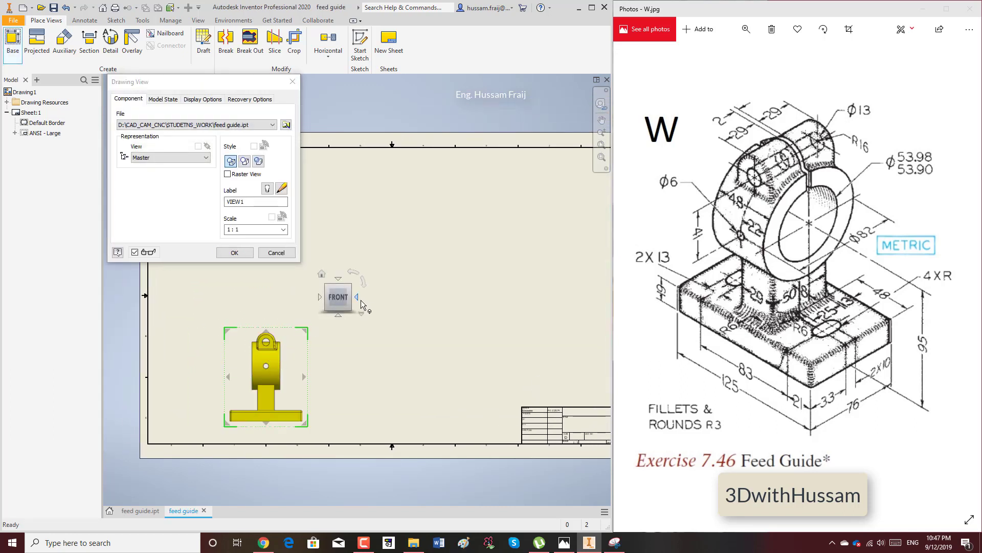
{"action": "left_click", "coordinate": [361, 304]}
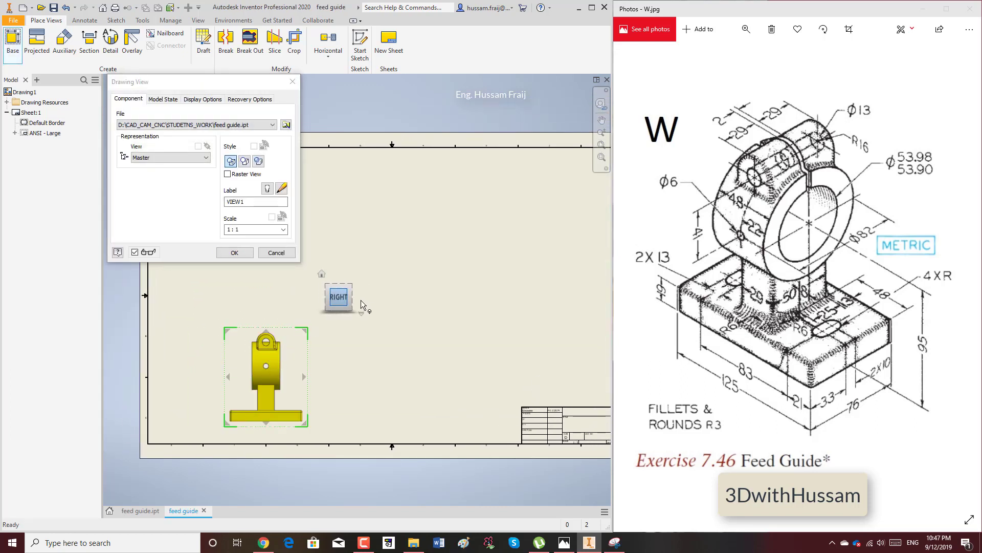
{"action": "left_click", "coordinate": [321, 300]}
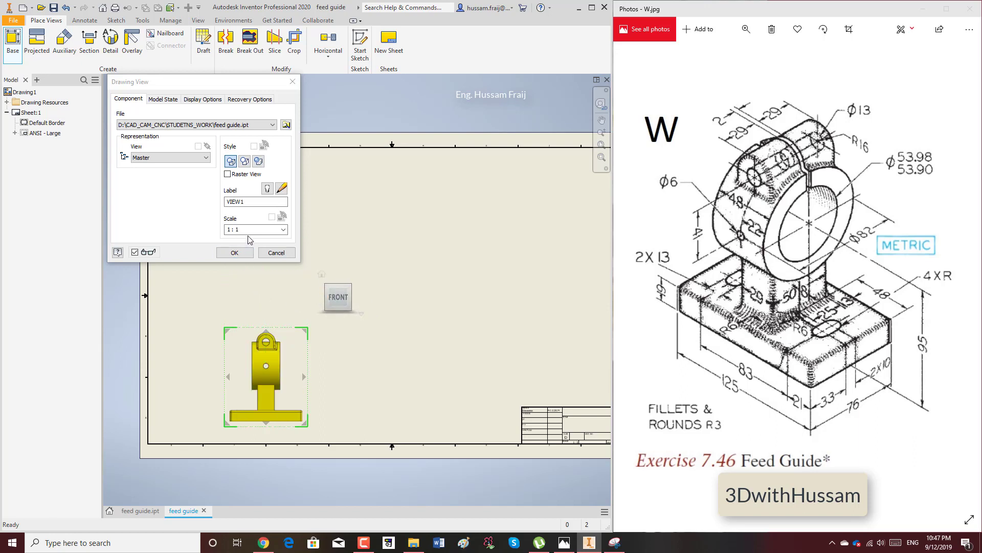
{"action": "left_click", "coordinate": [238, 252]}
Project top, right-side and isometric views from the front base view and create them.
{"action": "scroll", "coordinate": [266, 389], "scroll_direction": "down", "scroll_amount": 3}
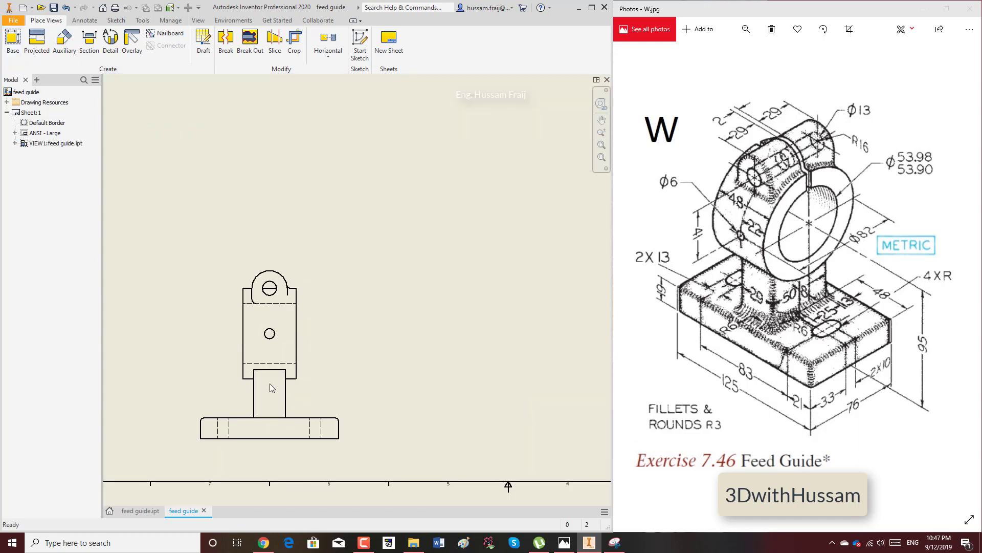
{"action": "scroll", "coordinate": [275, 307], "scroll_direction": "down", "scroll_amount": 2}
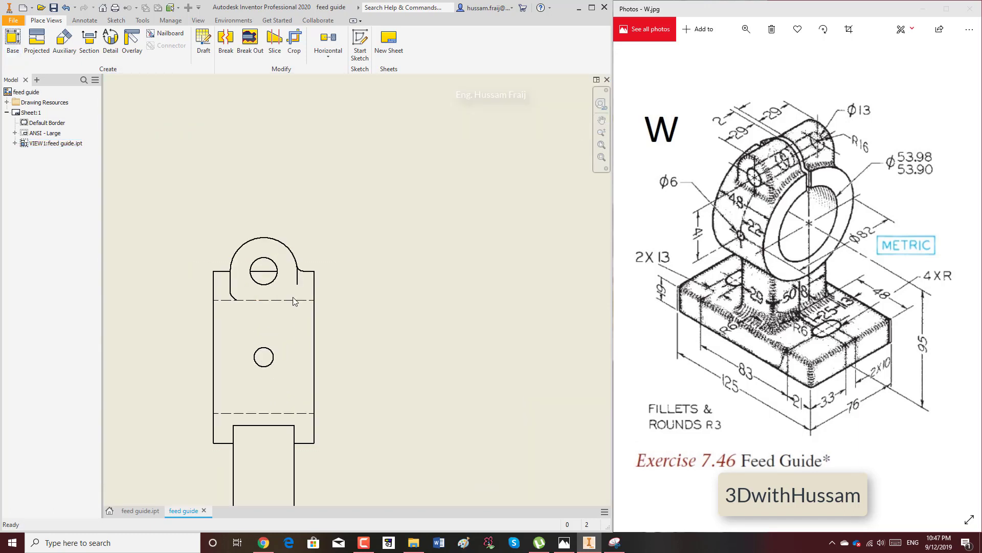
{"action": "scroll", "coordinate": [256, 285], "scroll_direction": "up", "scroll_amount": 4}
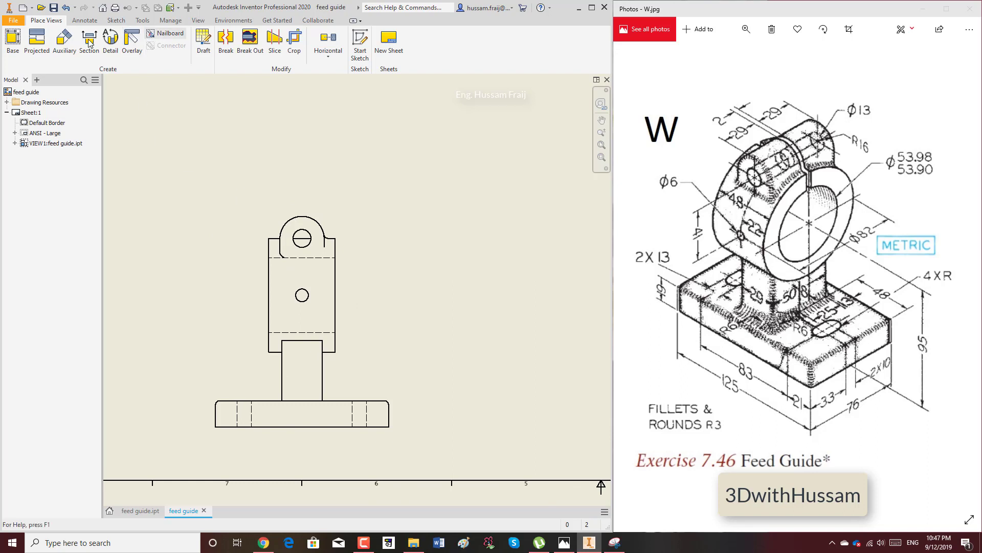
{"action": "left_click", "coordinate": [318, 311]}
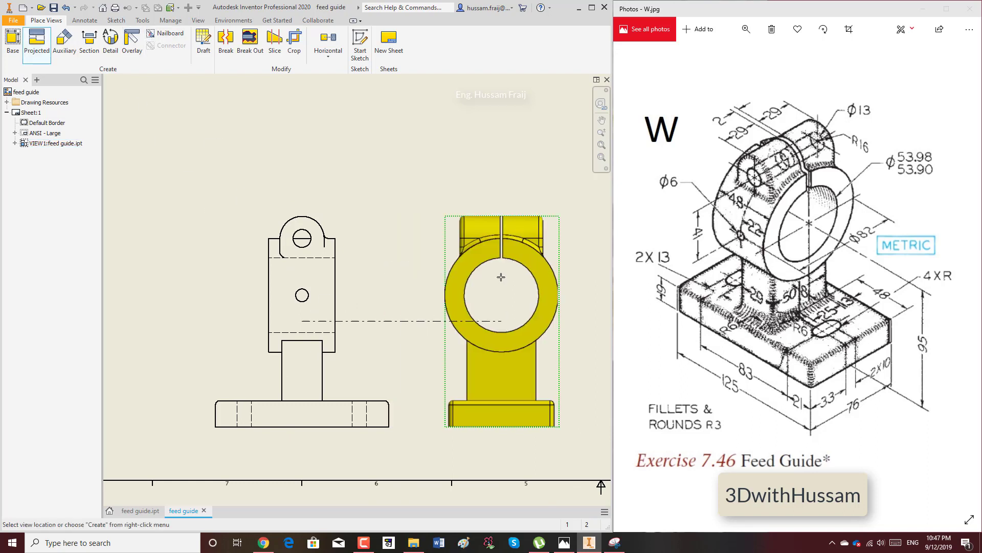
{"action": "middle_click_drag", "start_coordinate": [411, 289], "coordinate": [348, 335]}
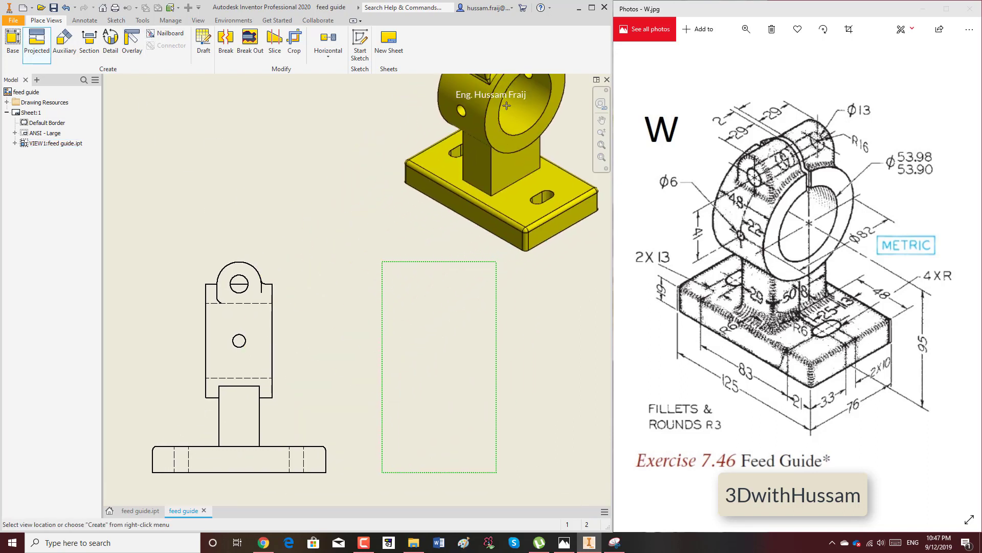
{"action": "left_click", "coordinate": [267, 127]}
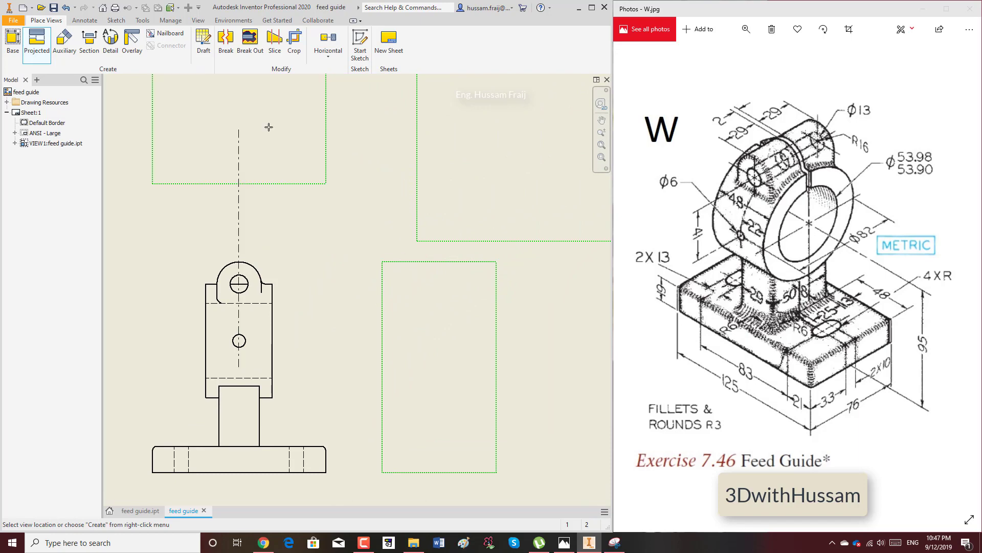
{"action": "right_click", "coordinate": [295, 130]}
{"action": "left_click", "coordinate": [331, 130]}
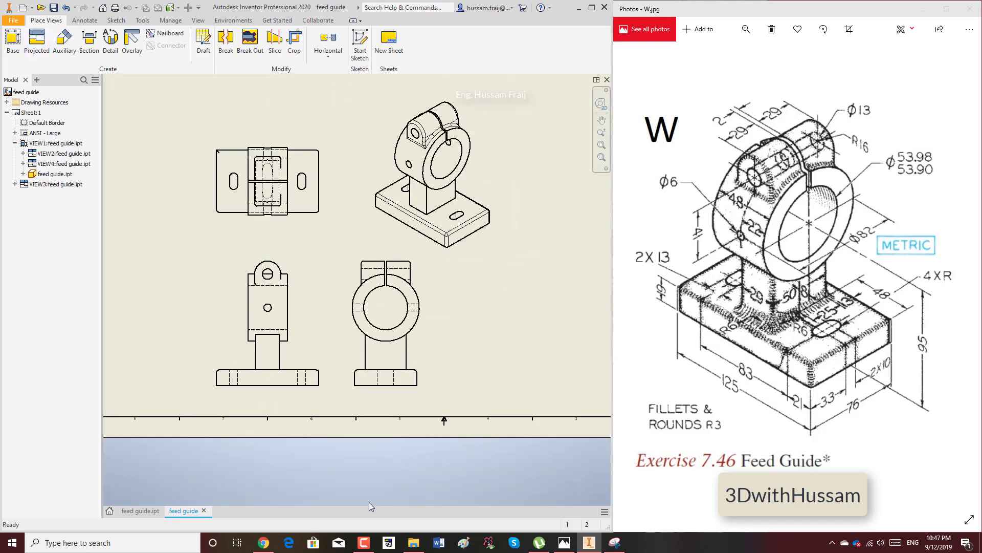
{"action": "scroll", "coordinate": [431, 220], "scroll_direction": "down", "scroll_amount": 4}
{"action": "scroll", "coordinate": [431, 213], "scroll_direction": "up", "scroll_amount": 3}
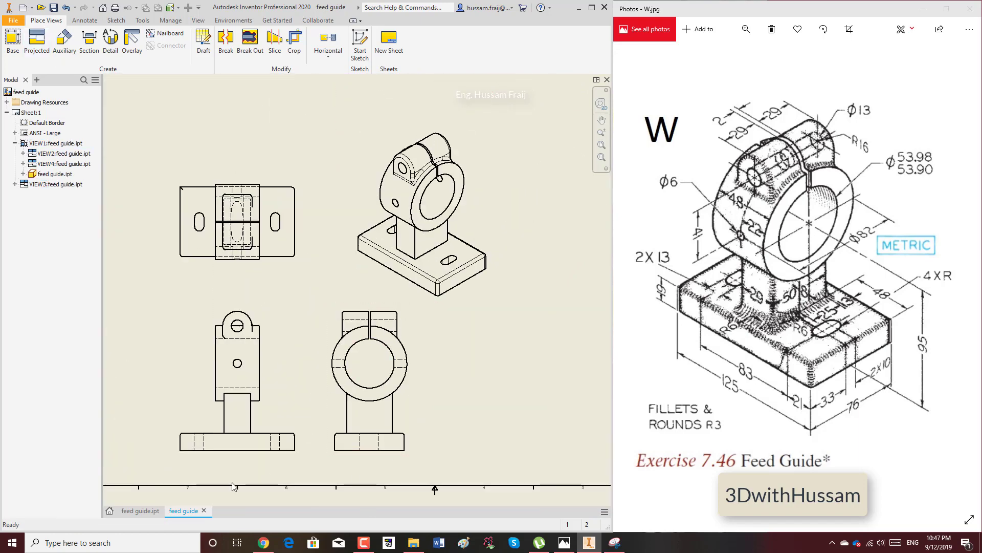
Delete Fillet1 and Fillet2 from feed guide.ipt, then return to the drawing.
{"action": "left_click", "coordinate": [154, 509]}
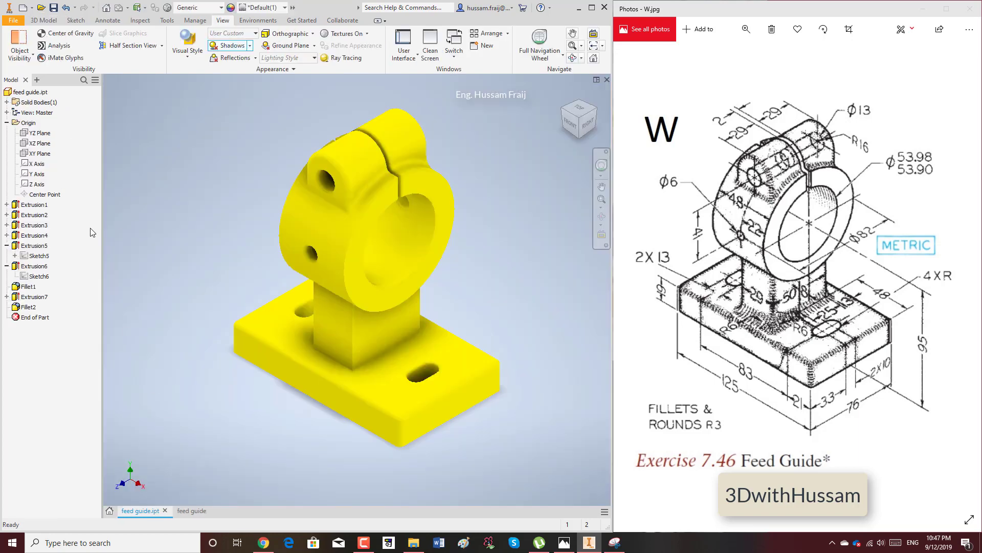
{"action": "left_click", "coordinate": [29, 307]}
{"action": "left_click", "coordinate": [31, 287], "text": "ctrl"}
{"action": "right_click", "coordinate": [32, 289]}
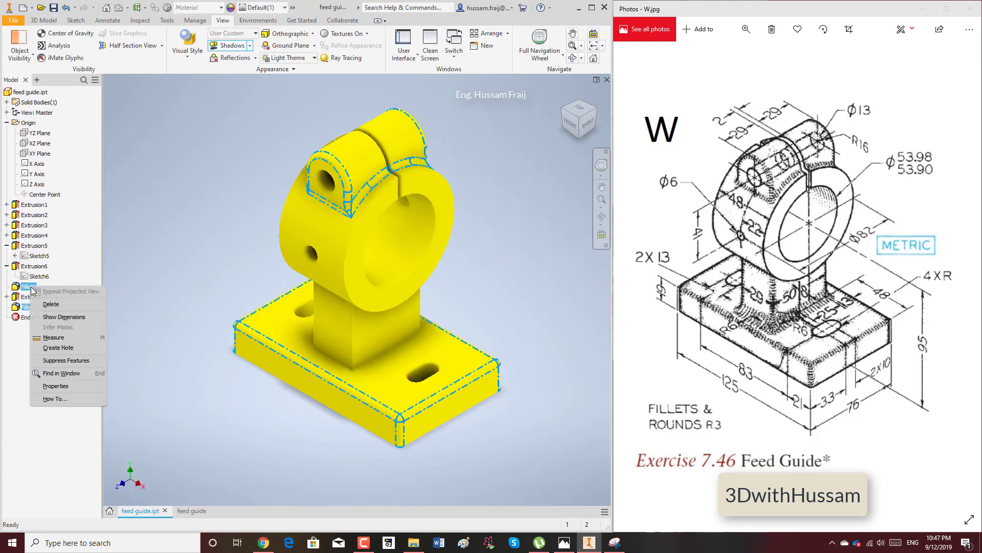
{"action": "left_click", "coordinate": [51, 304]}
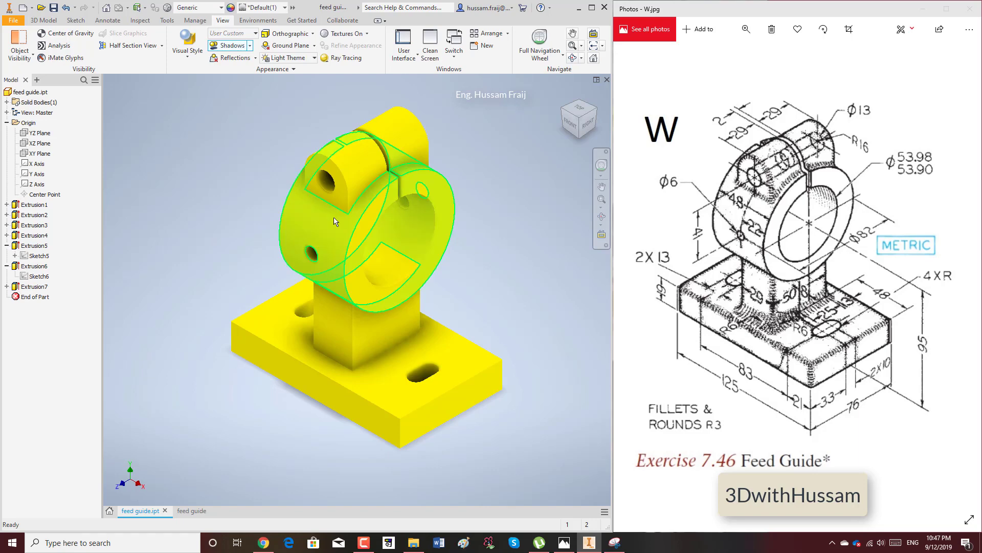
{"action": "left_click", "coordinate": [192, 511]}
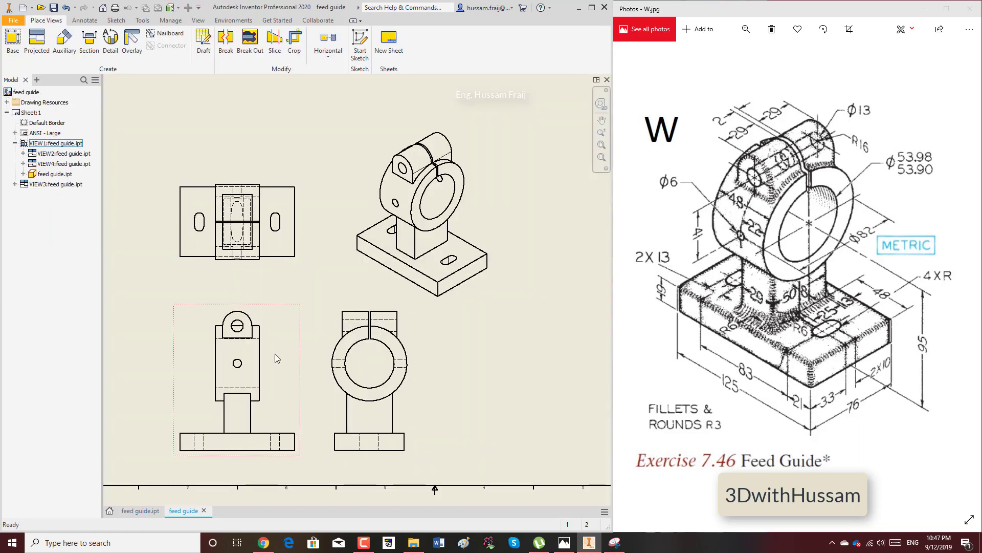
{"action": "scroll", "coordinate": [230, 336], "scroll_direction": "up", "scroll_amount": 3}
{"action": "scroll", "coordinate": [231, 336], "scroll_direction": "up", "scroll_amount": 2}
{"action": "scroll", "coordinate": [168, 174], "scroll_direction": "down", "scroll_amount": 4}
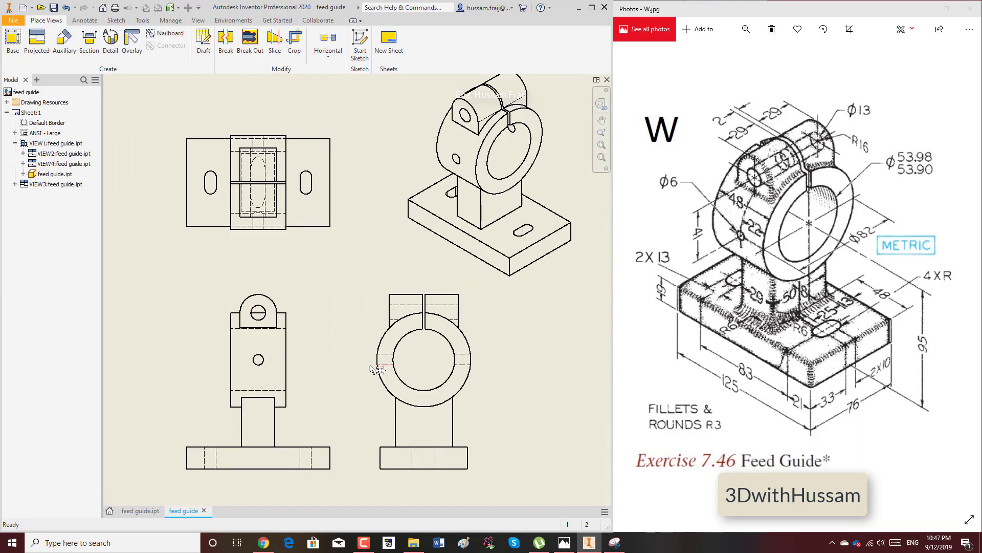
Dimension the slot's lower end to the base bottom edge as 33.00.
{"action": "left_click", "coordinate": [85, 20]}
{"action": "left_click", "coordinate": [19, 44]}
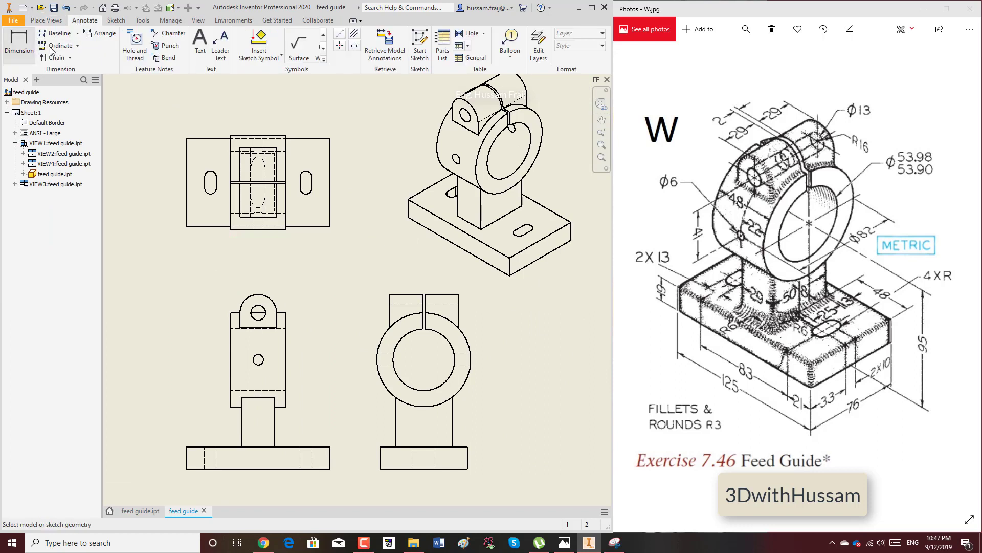
{"action": "scroll", "coordinate": [352, 224], "scroll_direction": "up", "scroll_amount": 4}
{"action": "left_click", "coordinate": [206, 128]}
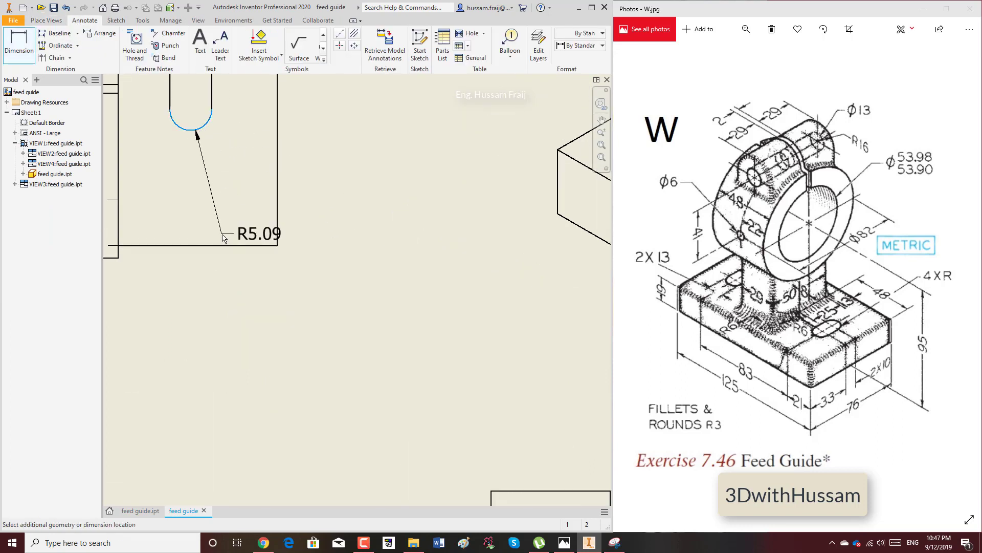
{"action": "left_click", "coordinate": [220, 245]}
{"action": "left_click", "coordinate": [331, 245]}
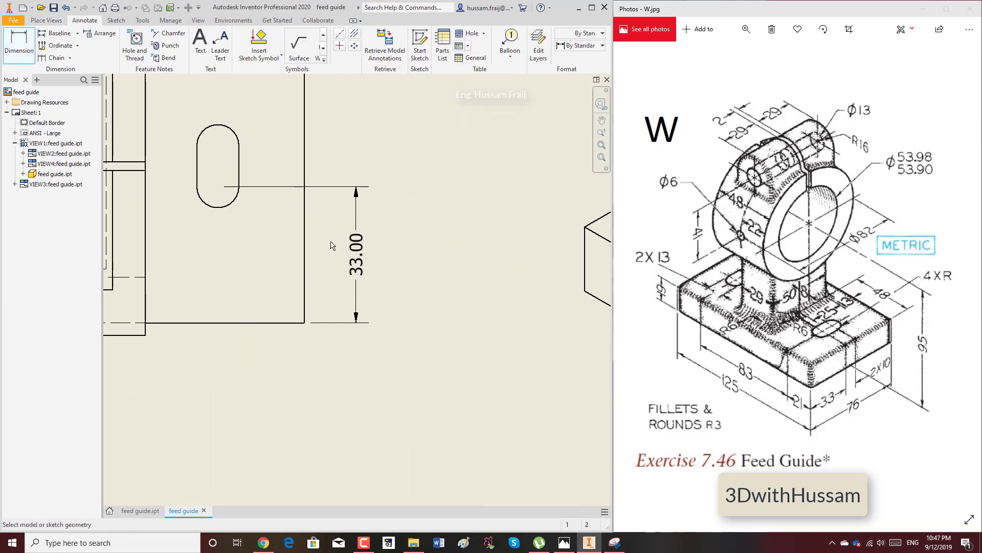
Add the 10.00 slot length dimension and move its text above the extension line.
{"action": "left_click", "coordinate": [230, 207]}
{"action": "left_click", "coordinate": [218, 125]}
{"action": "left_click", "coordinate": [401, 149]}
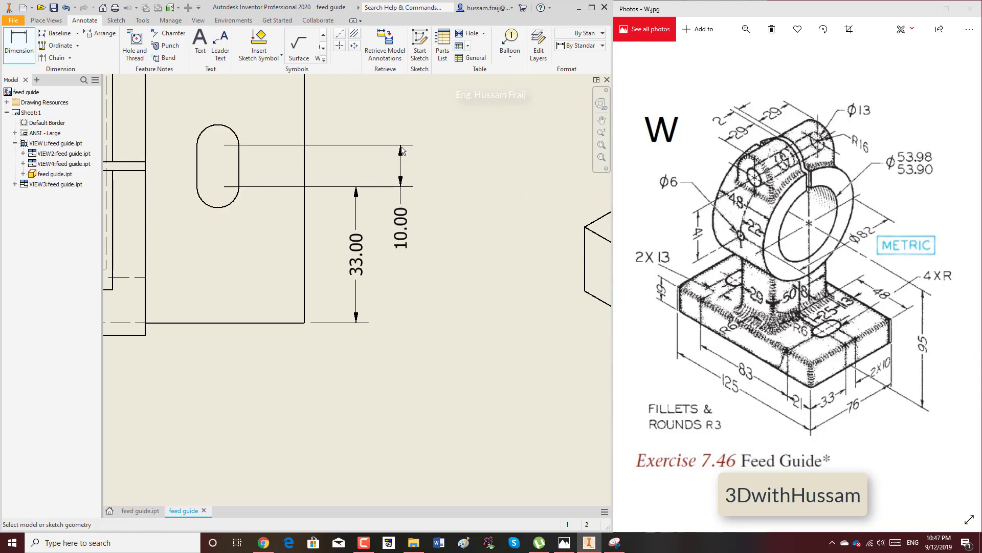
{"action": "scroll", "coordinate": [429, 322], "scroll_direction": "down", "scroll_amount": 1}
{"action": "scroll", "coordinate": [329, 216], "scroll_direction": "down", "scroll_amount": 3}
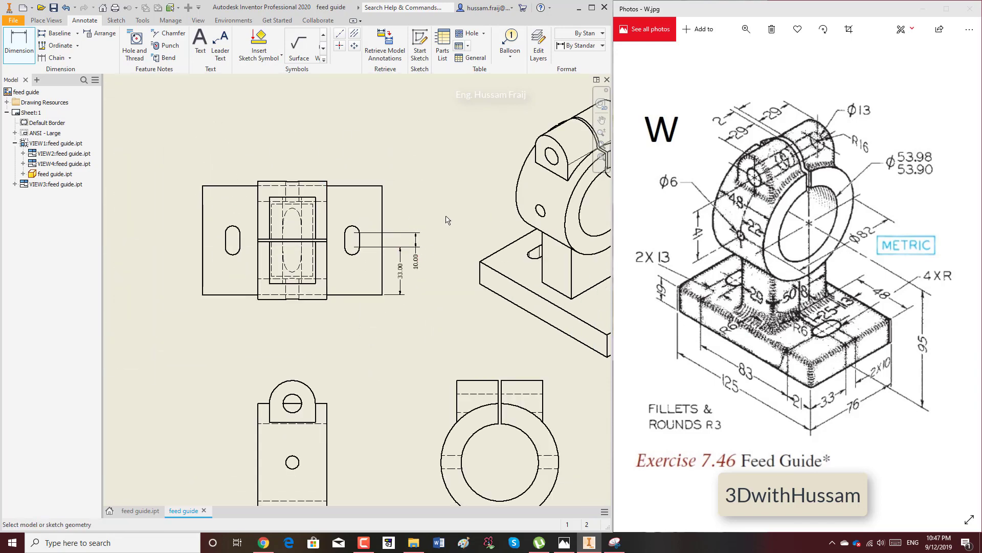
{"action": "scroll", "coordinate": [425, 248], "scroll_direction": "up", "scroll_amount": 3}
{"action": "left_click_drag", "start_coordinate": [387, 250], "coordinate": [372, 162]}
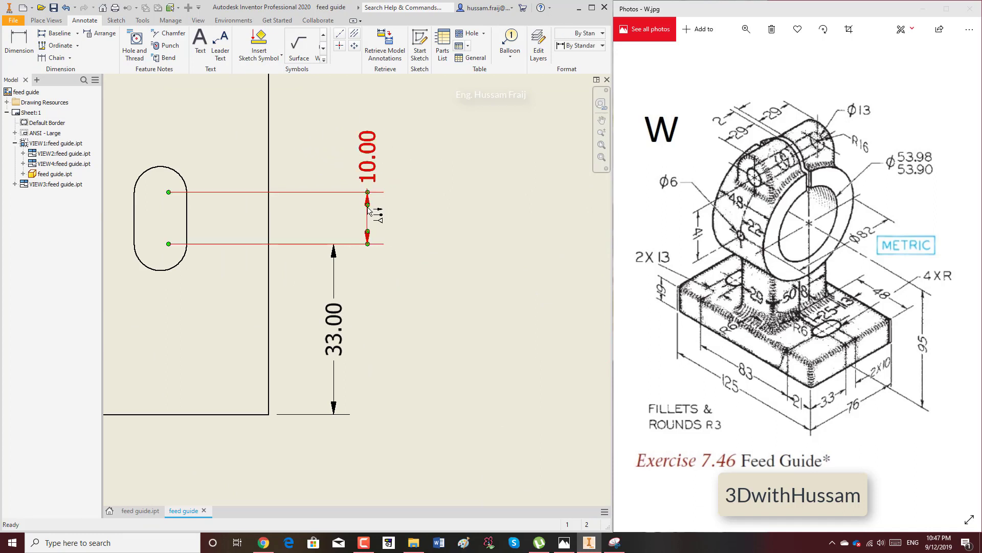
{"action": "scroll", "coordinate": [394, 250], "scroll_direction": "down", "scroll_amount": 3}
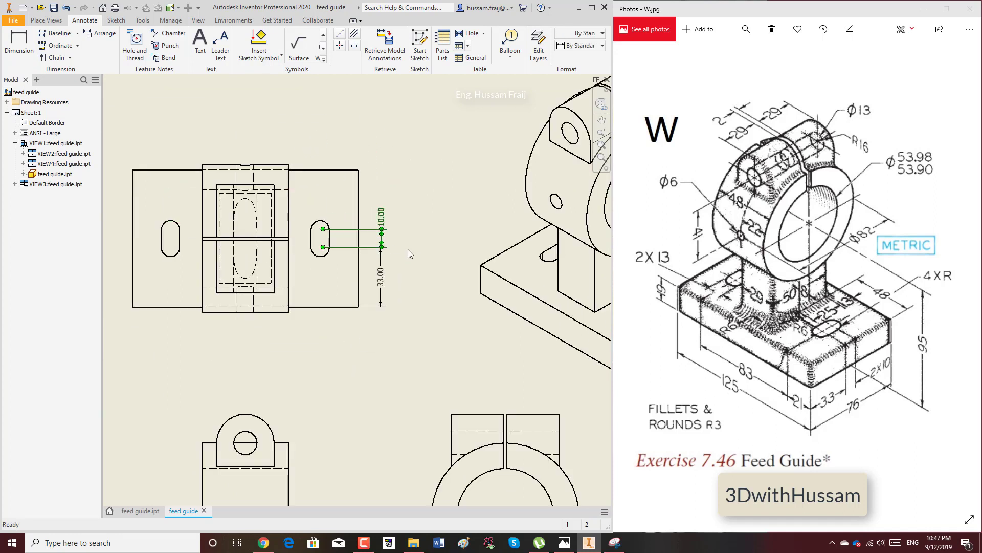
Add the 83.13 spacing between the two slots below the top view.
{"action": "key", "text": "d"}
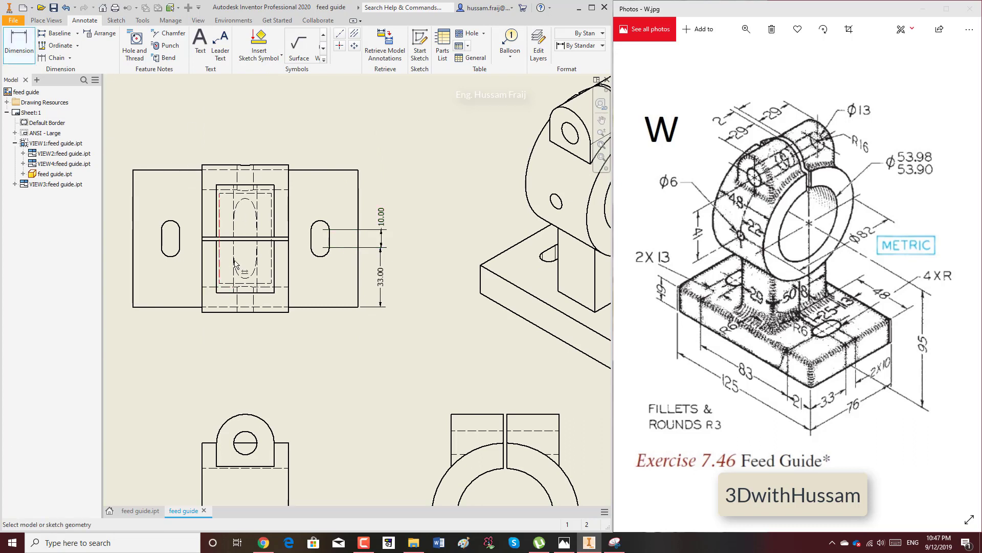
{"action": "left_click", "coordinate": [318, 256]}
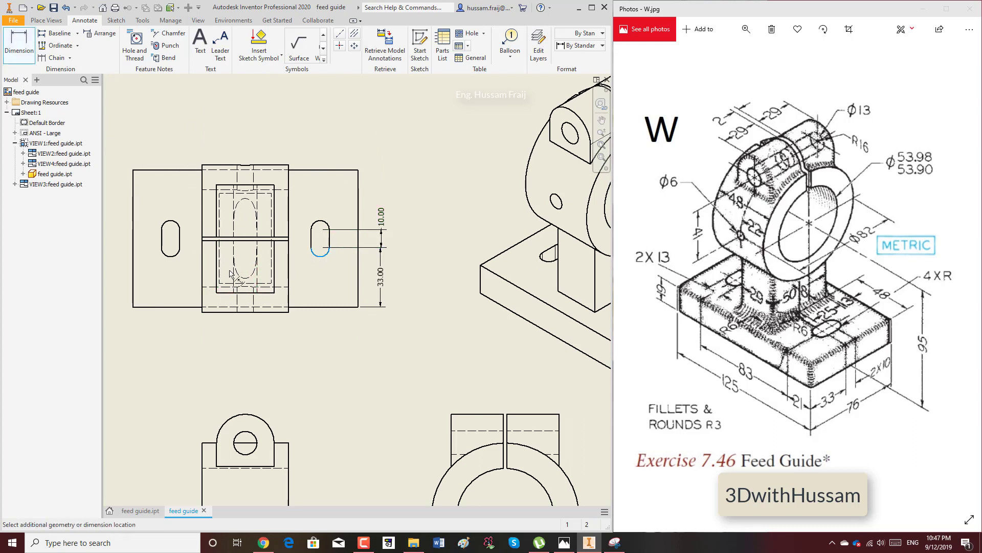
{"action": "left_click", "coordinate": [177, 255]}
{"action": "left_click", "coordinate": [343, 344]}
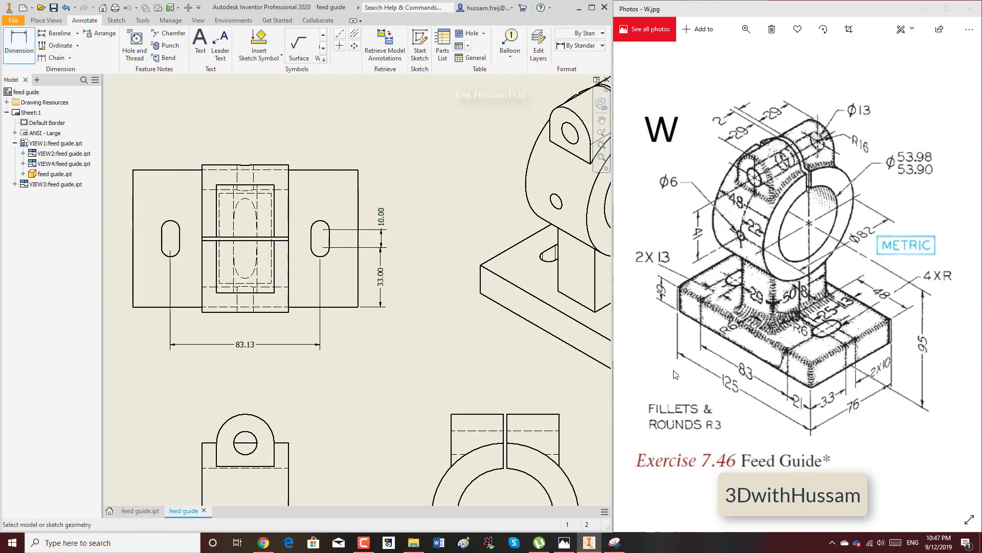
In the feed guide part, open the slot extrusion's sketch for editing.
{"action": "left_click", "coordinate": [141, 510]}
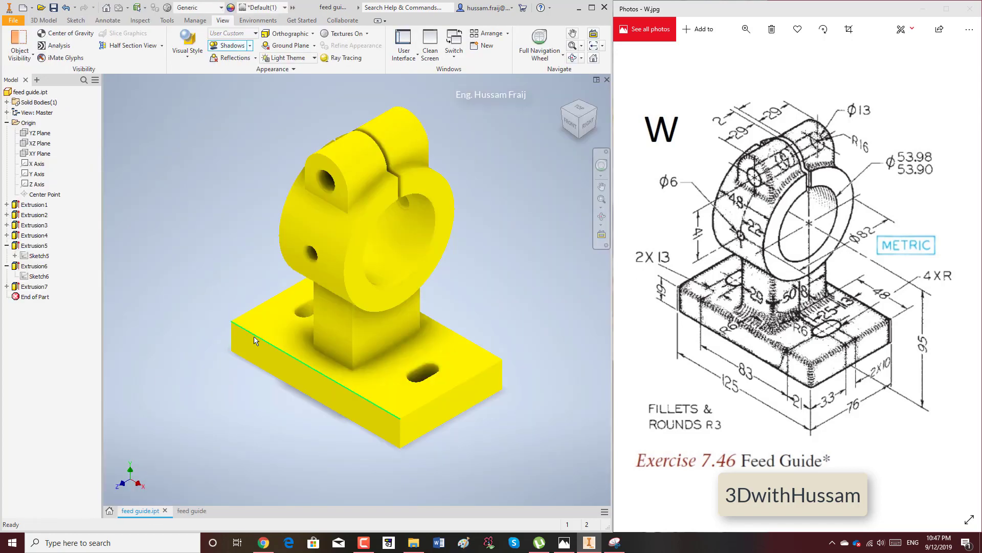
{"action": "left_click", "coordinate": [7, 286]}
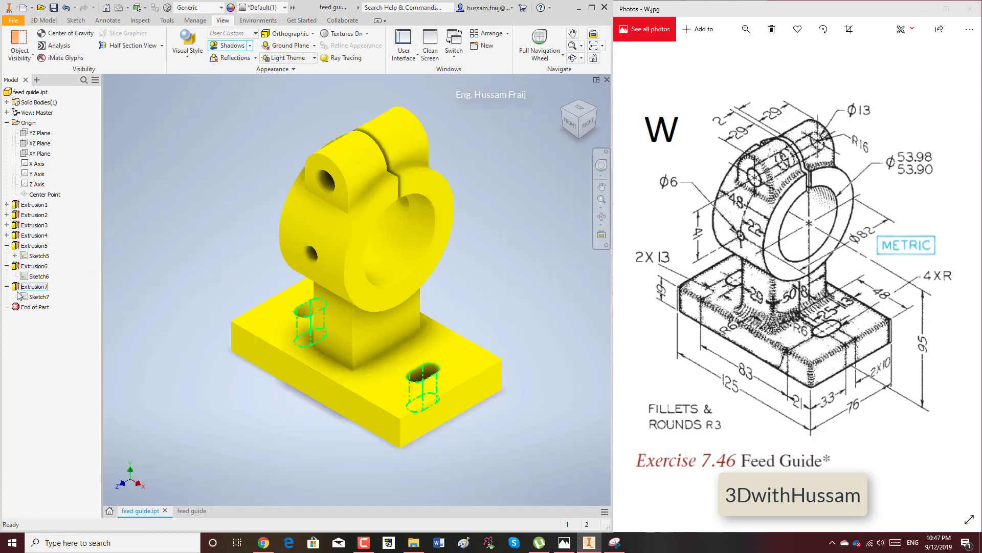
{"action": "right_click", "coordinate": [18, 296]}
{"action": "left_click", "coordinate": [46, 328]}
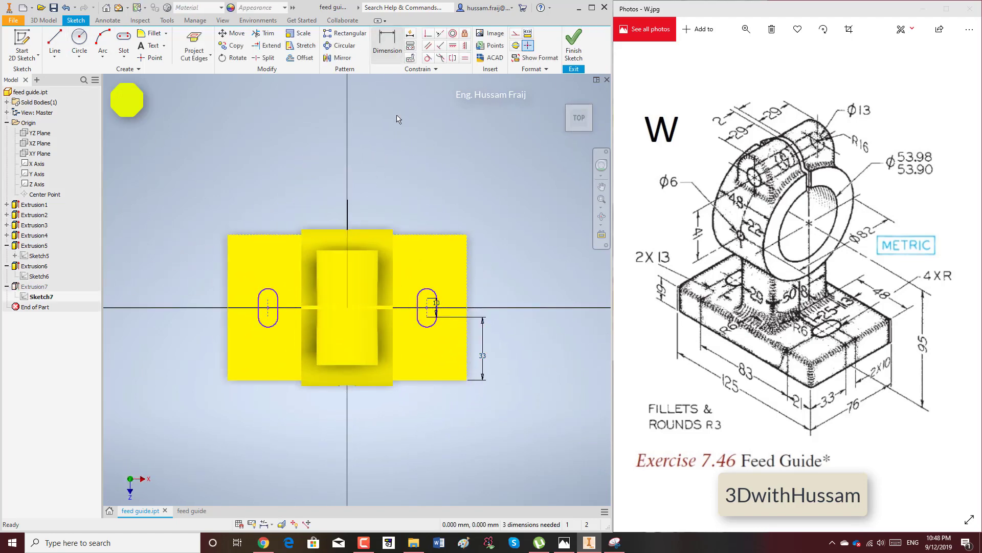
Fix the slot spacing at 83 mm with a driven 41.5 centre dimension, then return to the drawing.
{"action": "key", "text": "d"}
{"action": "left_click", "coordinate": [432, 327]}
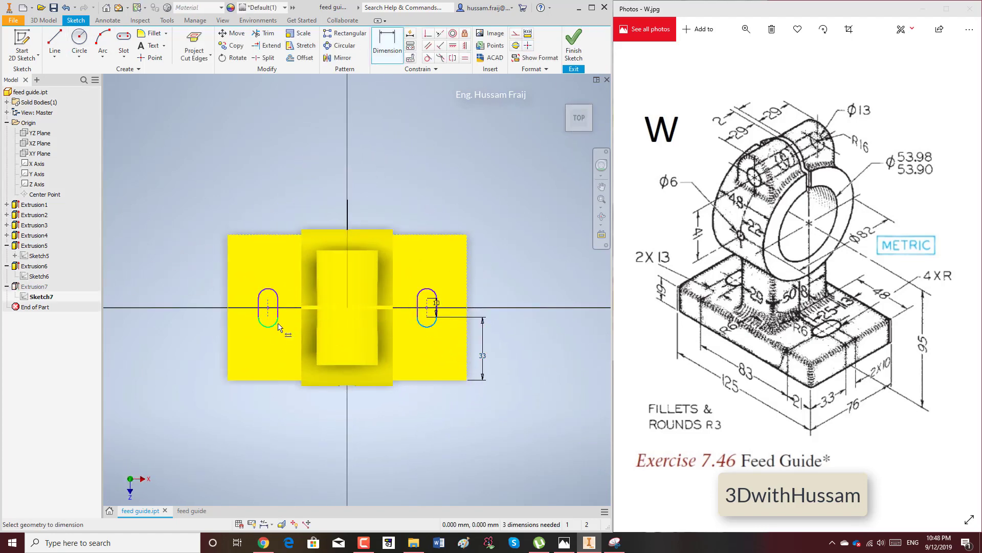
{"action": "left_click", "coordinate": [268, 325]}
{"action": "left_click", "coordinate": [328, 422]}
{"action": "type", "text": "8"}
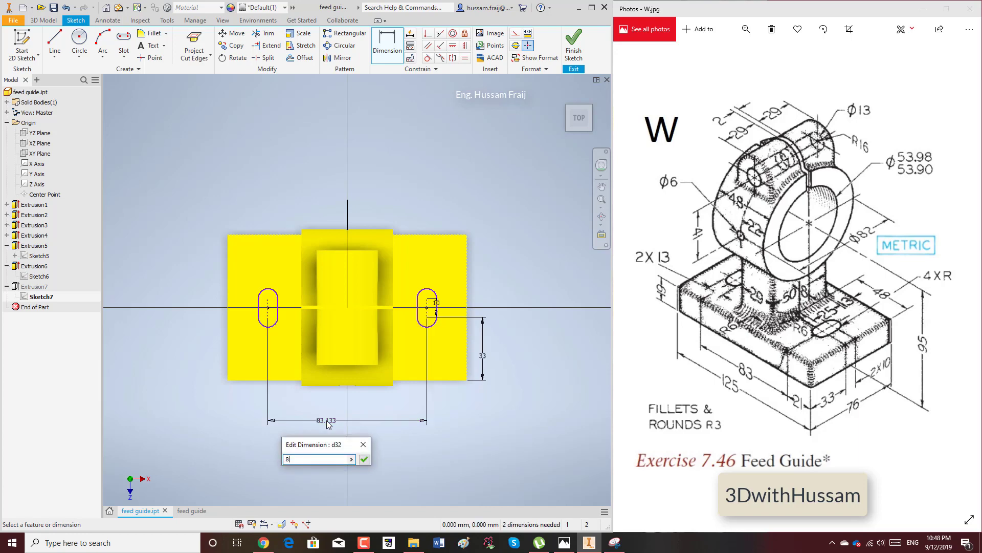
{"action": "type", "text": "3"}
{"action": "key", "text": "Return"}
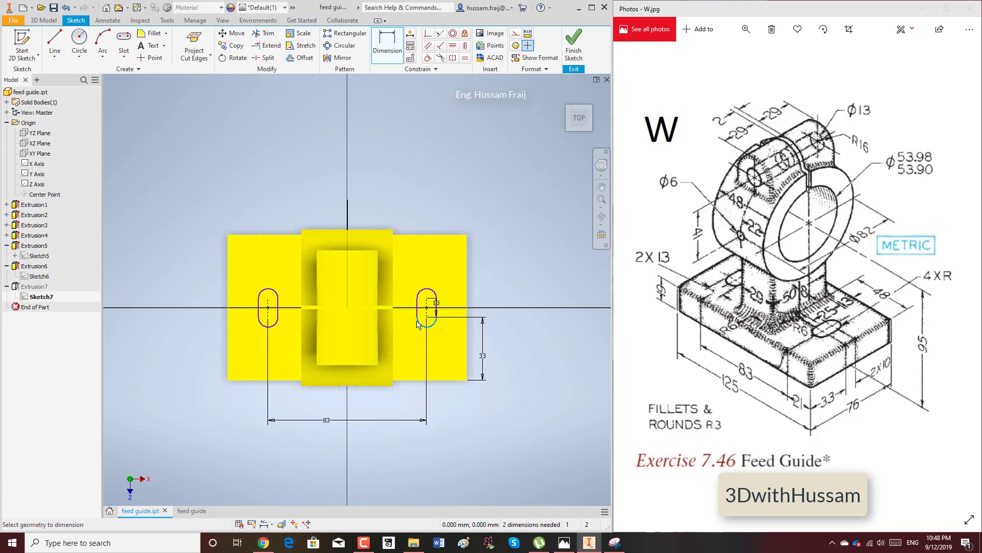
{"action": "left_click", "coordinate": [348, 230]}
{"action": "left_click", "coordinate": [372, 173]}
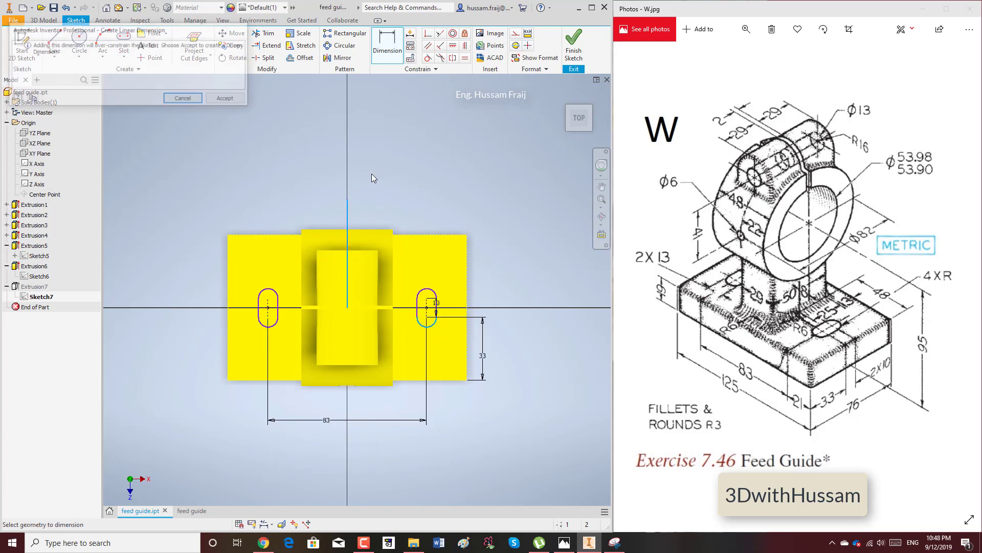
{"action": "left_click", "coordinate": [223, 100]}
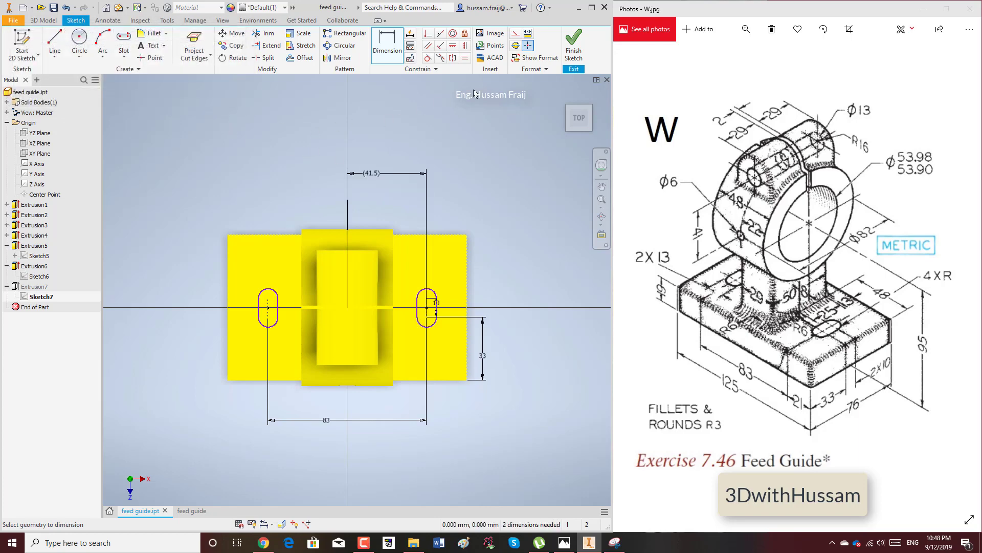
{"action": "left_click", "coordinate": [572, 43]}
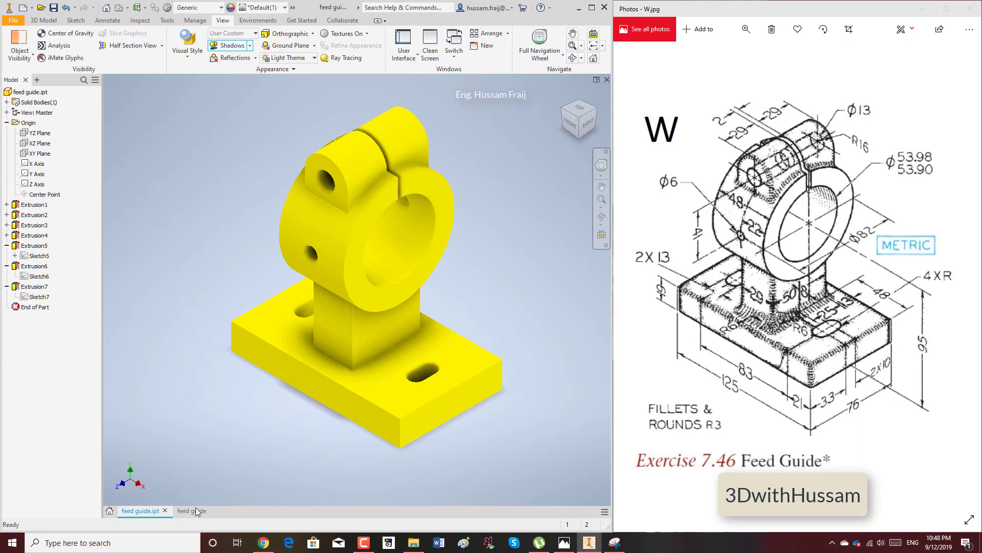
{"action": "key", "text": "ctrl+Tab"}
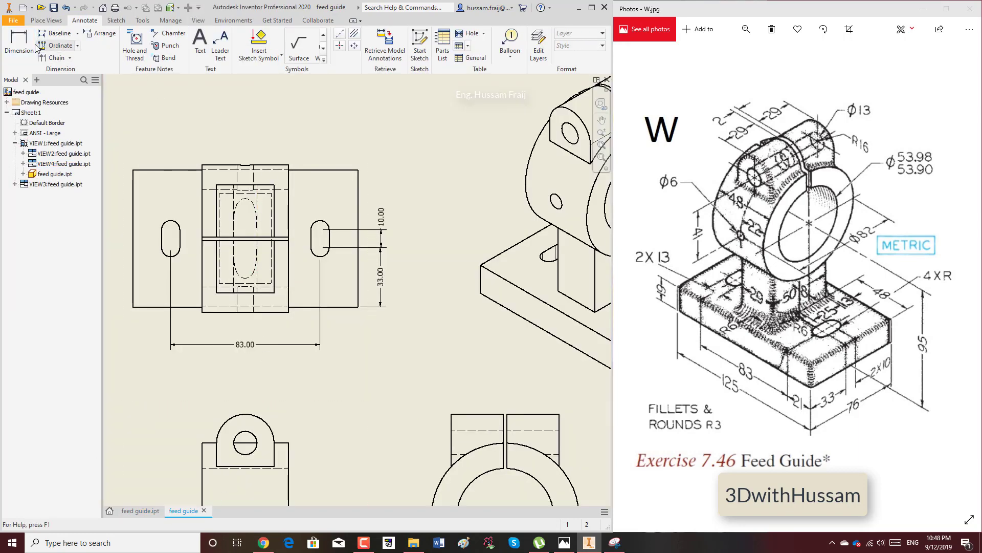
Dimension the centre split gap in the upper-left view as 2.00.
{"action": "left_click", "coordinate": [19, 43]}
{"action": "mouse_move", "coordinate": [233, 169]}
{"action": "middle_mouse_down"}
{"action": "mouse_move", "coordinate": [303, 169]}
{"action": "mouse_move", "coordinate": [278, 167]}
{"action": "middle_mouse_up"}
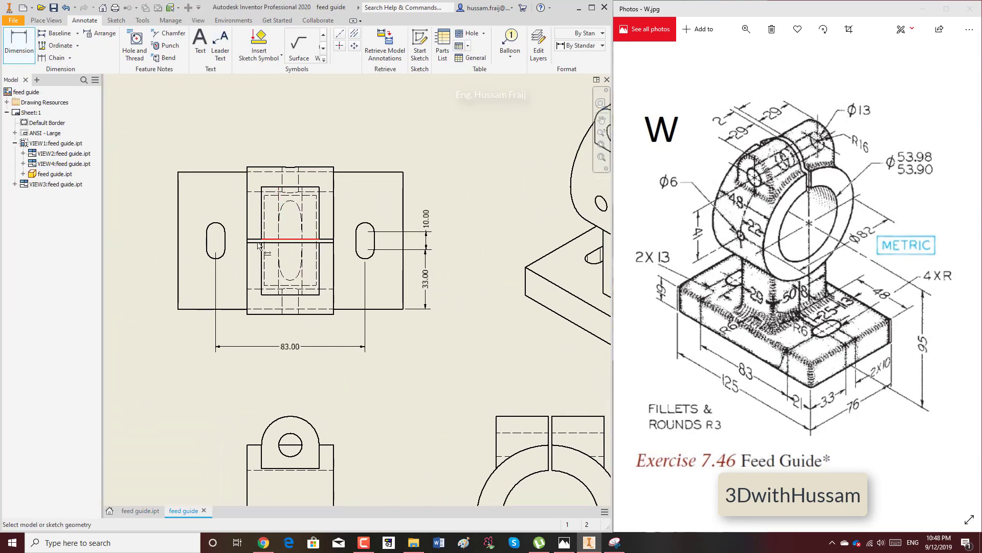
{"action": "scroll", "coordinate": [251, 231], "scroll_direction": "up", "scroll_amount": 5}
{"action": "left_click", "coordinate": [247, 230]}
{"action": "left_click", "coordinate": [235, 242]}
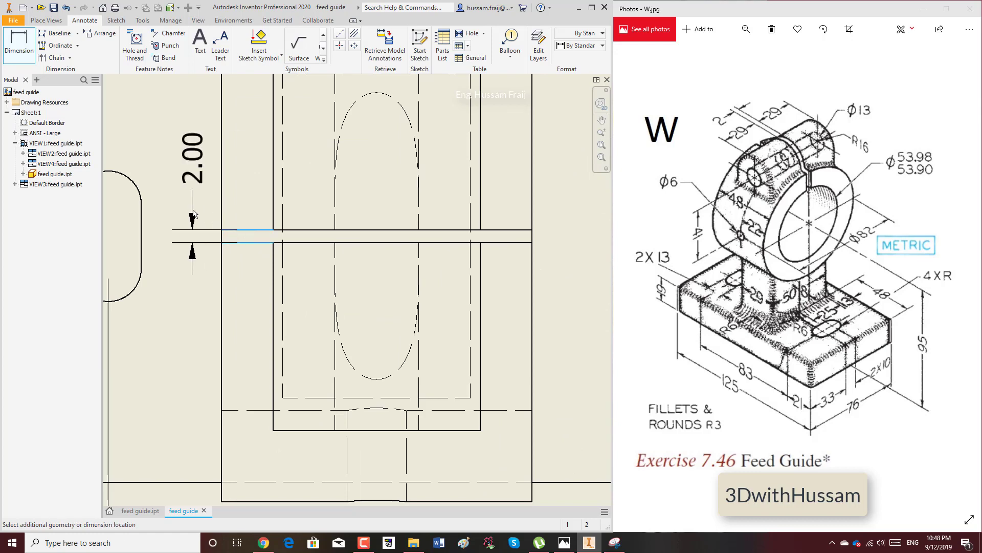
{"action": "left_click", "coordinate": [199, 154]}
Add the R16.00 top-arc radius and the Ø13.00 hole diameter to the lower-left view.
{"action": "scroll", "coordinate": [268, 176], "scroll_direction": "down", "scroll_amount": 4}
{"action": "scroll", "coordinate": [268, 175], "scroll_direction": "down", "scroll_amount": 2}
{"action": "left_click", "coordinate": [302, 325]}
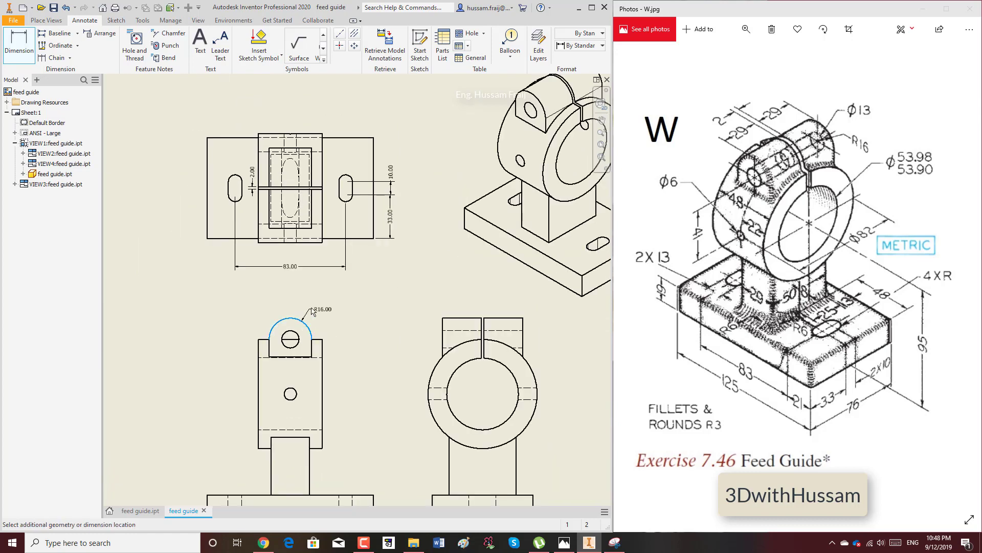
{"action": "left_click", "coordinate": [328, 301]}
{"action": "scroll", "coordinate": [287, 332], "scroll_direction": "up", "scroll_amount": 5}
{"action": "left_click", "coordinate": [225, 325]}
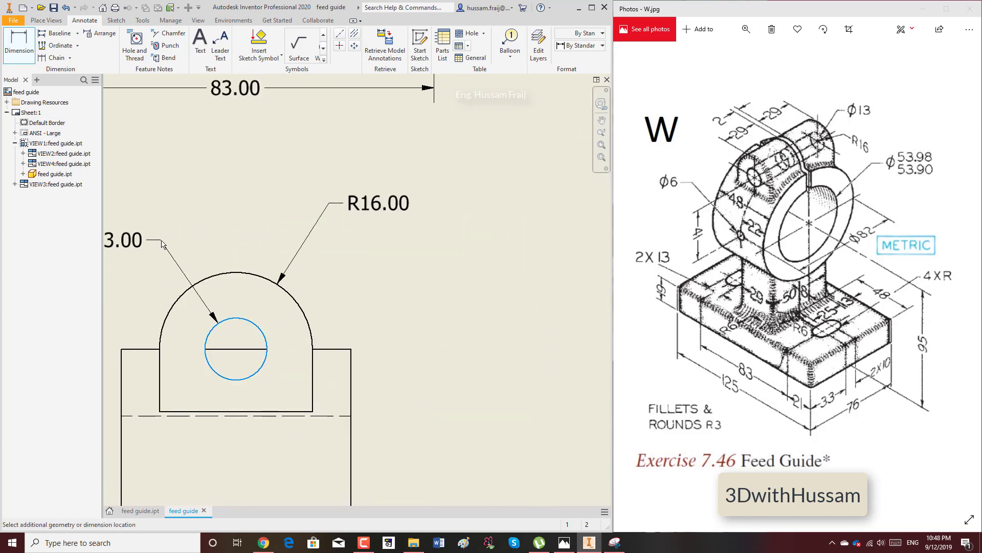
{"action": "left_click", "coordinate": [203, 219]}
Add the 41.00 hole spacing and the 2.00 slit-width dimension.
{"action": "scroll", "coordinate": [203, 218], "scroll_direction": "down", "scroll_amount": 4}
{"action": "left_click", "coordinate": [225, 259]}
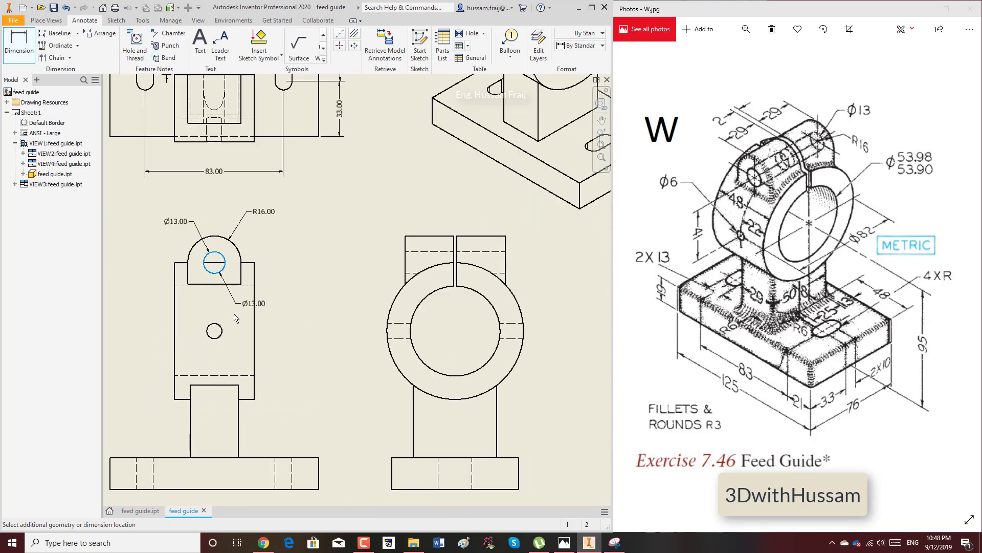
{"action": "left_click", "coordinate": [221, 333]}
{"action": "left_click", "coordinate": [147, 297]}
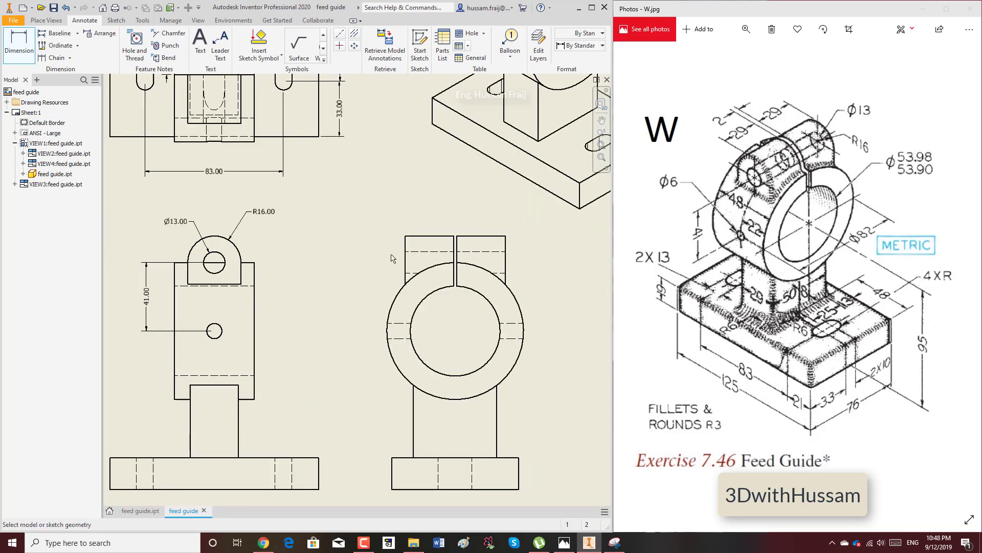
{"action": "scroll", "coordinate": [464, 240], "scroll_direction": "up", "scroll_amount": 5}
{"action": "left_click", "coordinate": [441, 248]}
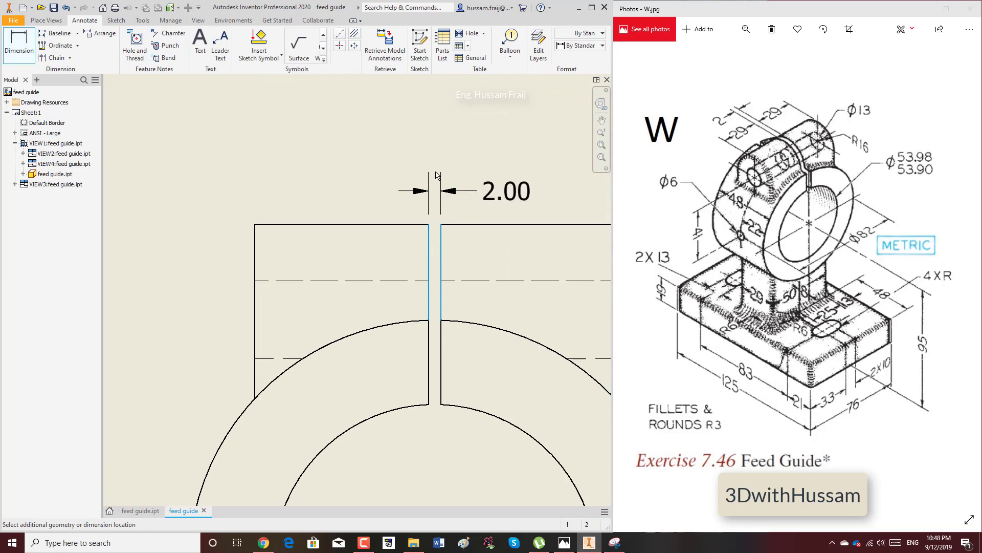
{"action": "left_click", "coordinate": [455, 169]}
{"action": "scroll", "coordinate": [285, 173], "scroll_direction": "down", "scroll_amount": 5}
{"action": "key", "text": "Escape"}
Start the hole and thread notes tool and zoom around the sheet.
{"action": "scroll", "coordinate": [244, 159], "scroll_direction": "down", "scroll_amount": 5}
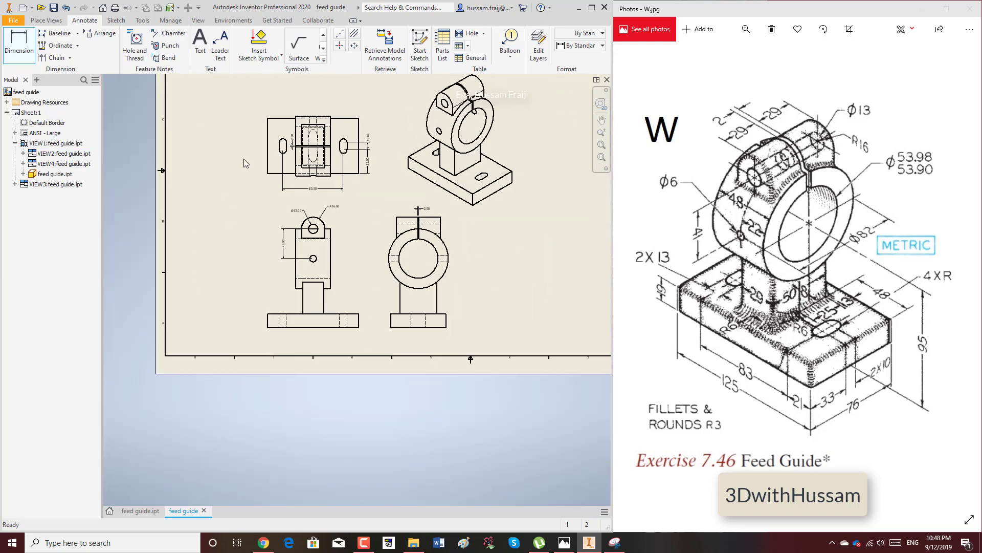
{"action": "scroll", "coordinate": [372, 176], "scroll_direction": "up", "scroll_amount": 6}
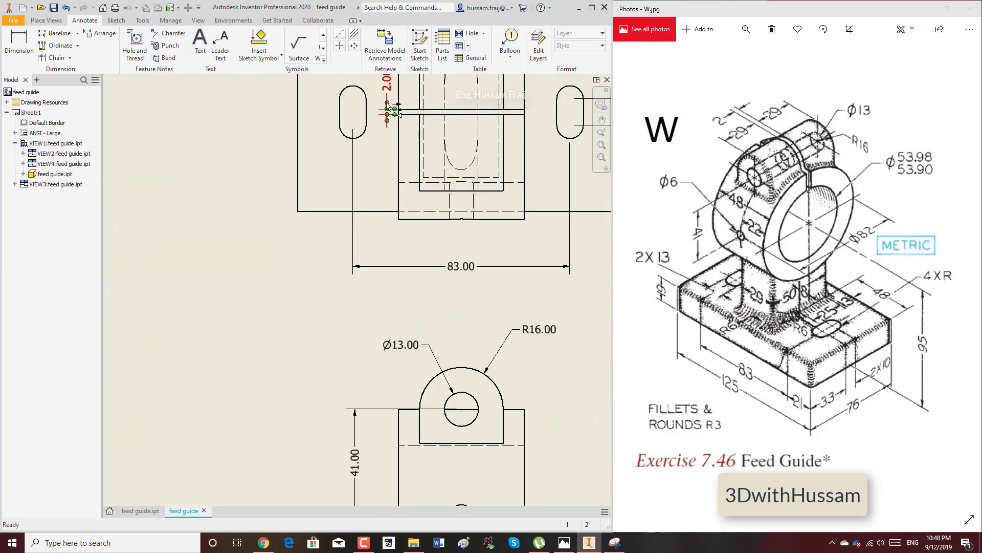
{"action": "scroll", "coordinate": [336, 153], "scroll_direction": "down", "scroll_amount": 4}
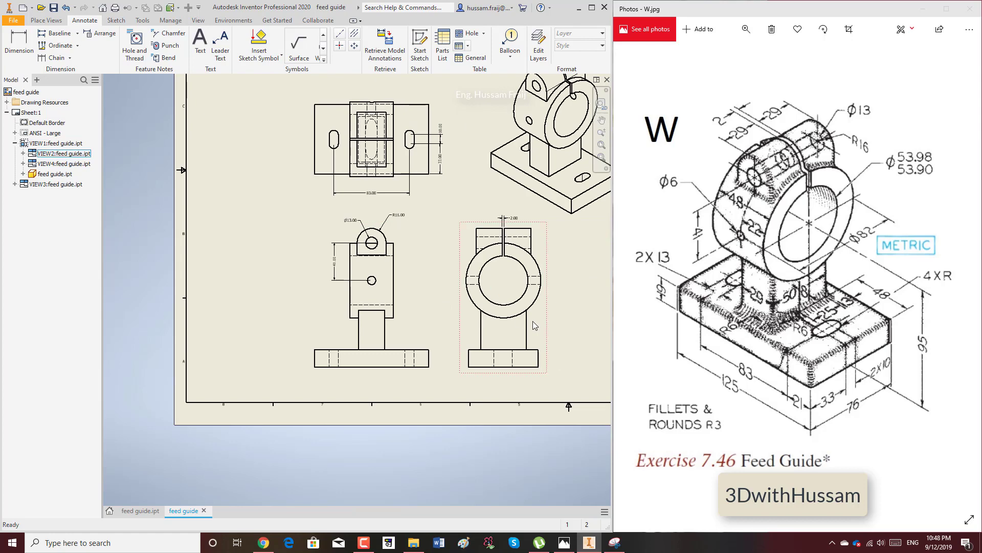
{"action": "left_click", "coordinate": [134, 45]}
{"action": "scroll", "coordinate": [459, 191], "scroll_direction": "up", "scroll_amount": 5}
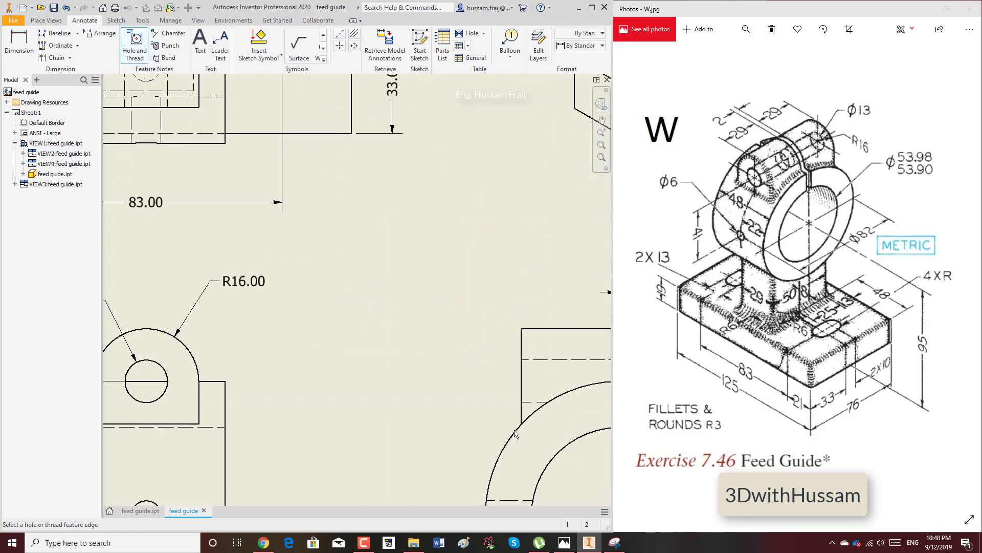
{"action": "scroll", "coordinate": [353, 328], "scroll_direction": "down", "scroll_amount": 6}
{"action": "scroll", "coordinate": [285, 374], "scroll_direction": "up", "scroll_amount": 6}
{"action": "scroll", "coordinate": [280, 289], "scroll_direction": "down", "scroll_amount": 7}
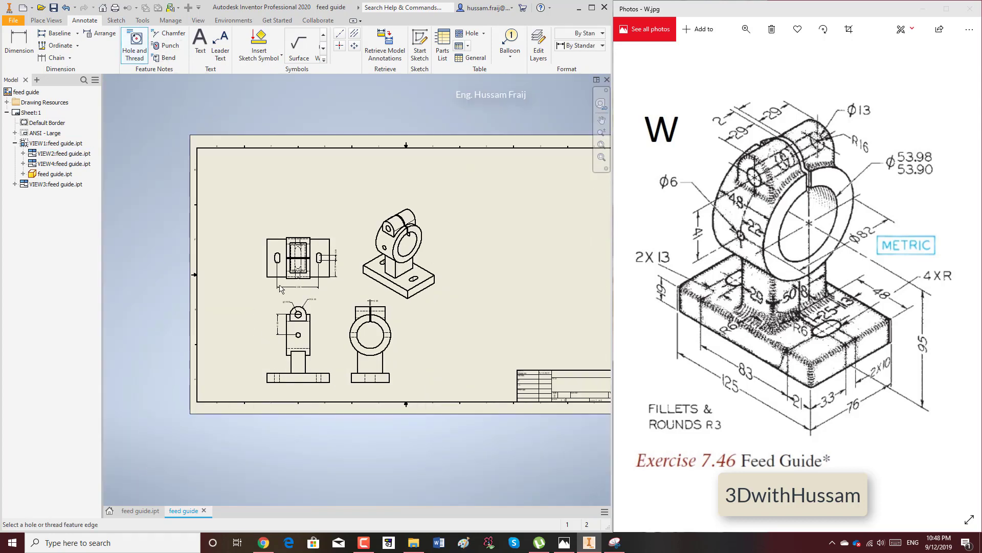
{"action": "scroll", "coordinate": [368, 269], "scroll_direction": "up", "scroll_amount": 5}
{"action": "scroll", "coordinate": [357, 251], "scroll_direction": "down", "scroll_amount": 5}
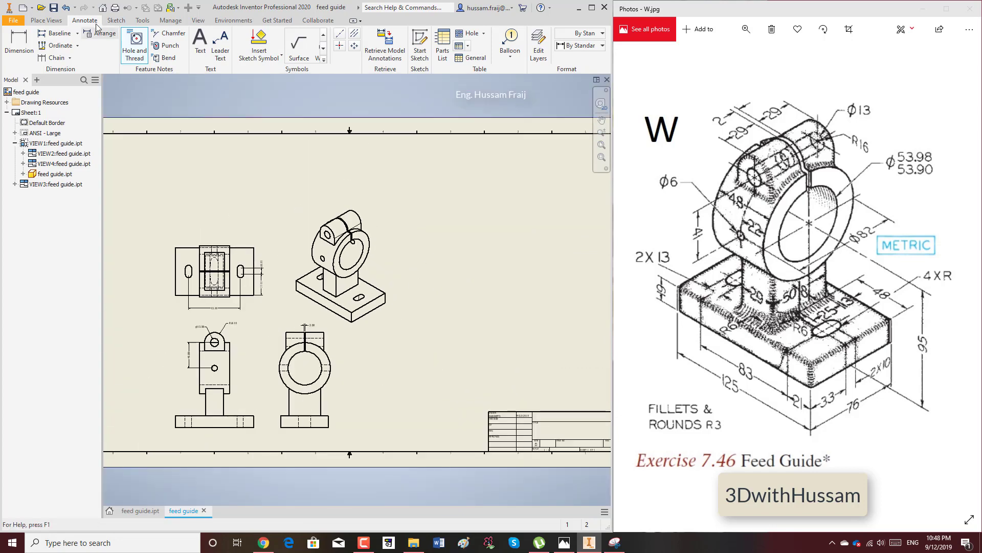
Dimension the circular view's bore as R26.95 and its outer circle as R41.00.
{"action": "key", "text": "d"}
{"action": "scroll", "coordinate": [321, 304], "scroll_direction": "up", "scroll_amount": 3}
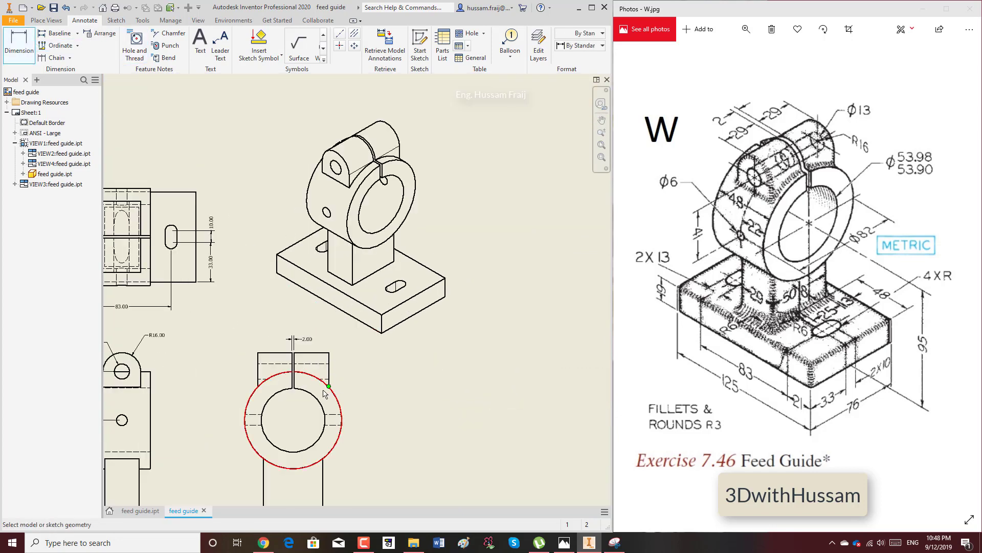
{"action": "left_click", "coordinate": [318, 399]}
{"action": "left_click", "coordinate": [362, 379]}
{"action": "left_click", "coordinate": [341, 403]}
{"action": "left_click", "coordinate": [362, 396]}
{"action": "middle_click_drag", "start_coordinate": [410, 421], "coordinate": [467, 352]}
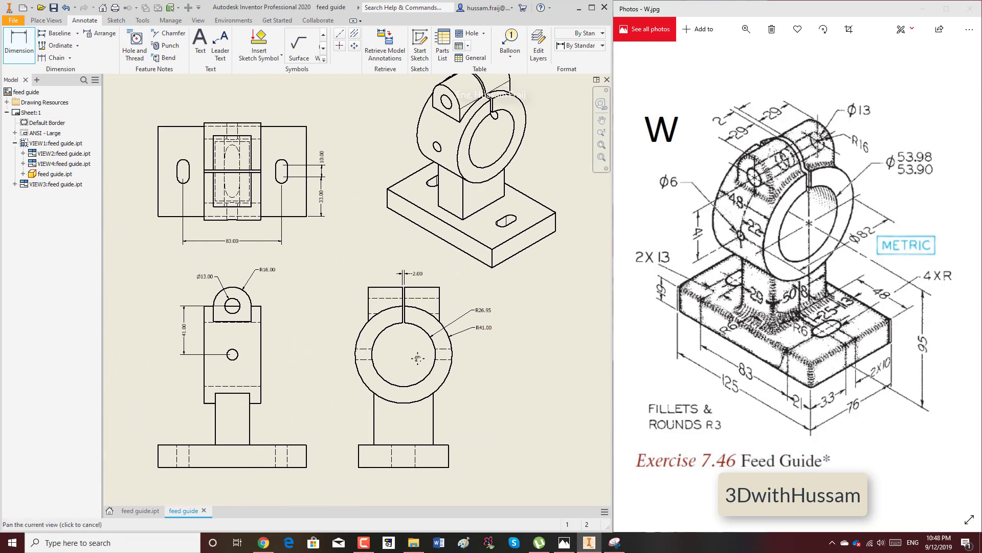
{"action": "scroll", "coordinate": [499, 361], "scroll_direction": "up", "scroll_amount": 3}
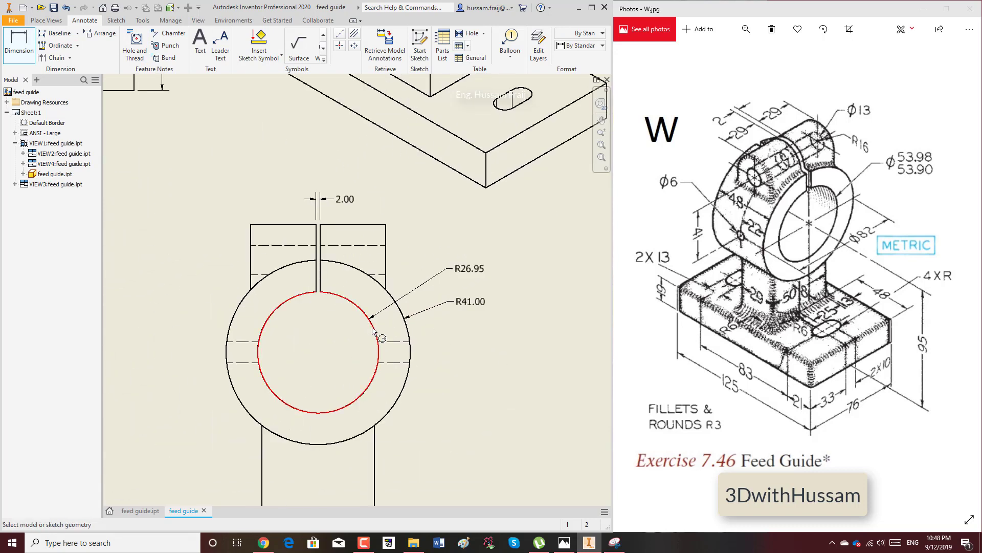
Redimension the bore as a Ø53.90 diameter and delete the R26.95 radius.
{"action": "left_click", "coordinate": [373, 379]}
{"action": "right_click", "coordinate": [392, 417]}
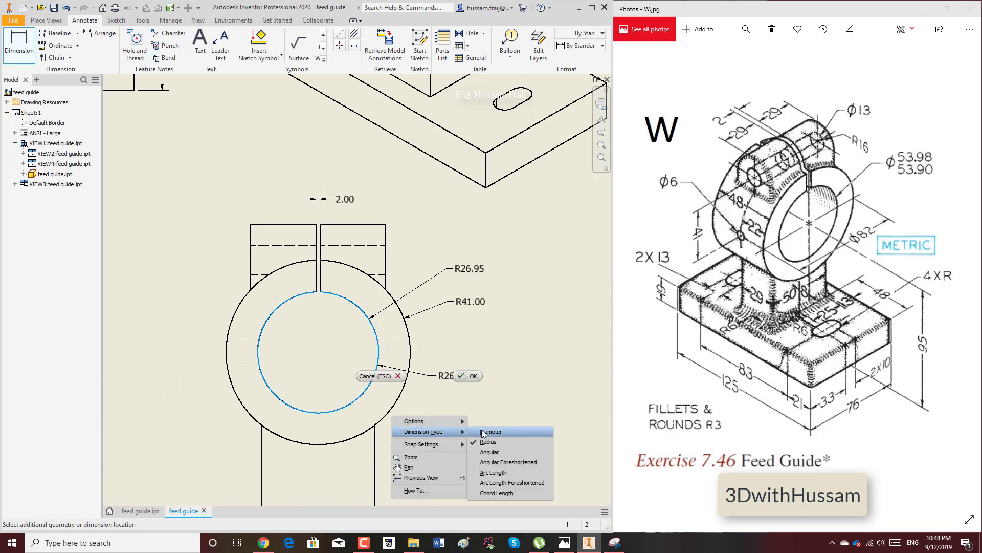
{"action": "left_click", "coordinate": [487, 433]}
{"action": "left_click", "coordinate": [428, 388]}
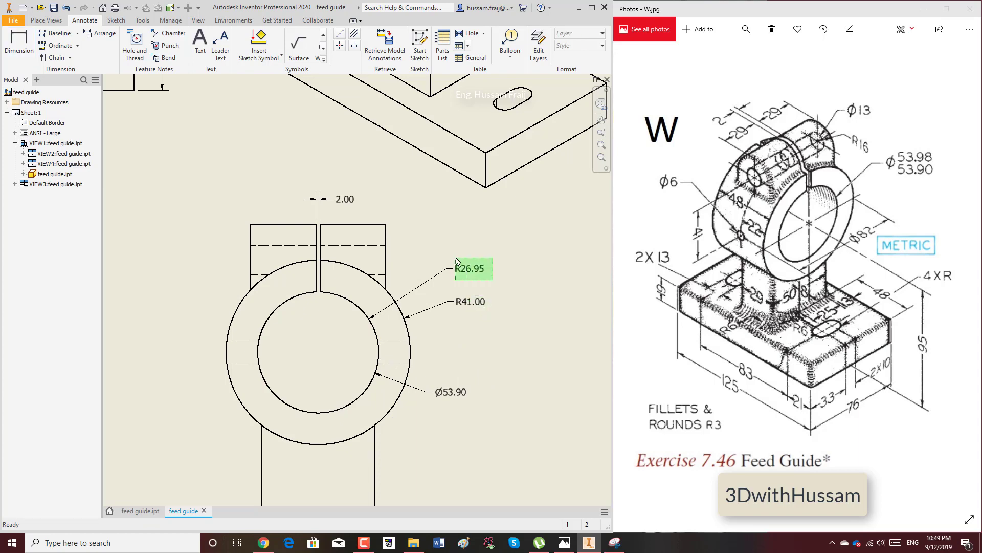
{"action": "left_click", "coordinate": [470, 268]}
{"action": "key", "text": "Delete"}
{"action": "scroll", "coordinate": [404, 269], "scroll_direction": "down", "scroll_amount": 2}
Add the 125.00 overall width and 76.00 depth dimensions to the upper-left view.
{"action": "scroll", "coordinate": [404, 270], "scroll_direction": "down", "scroll_amount": 3}
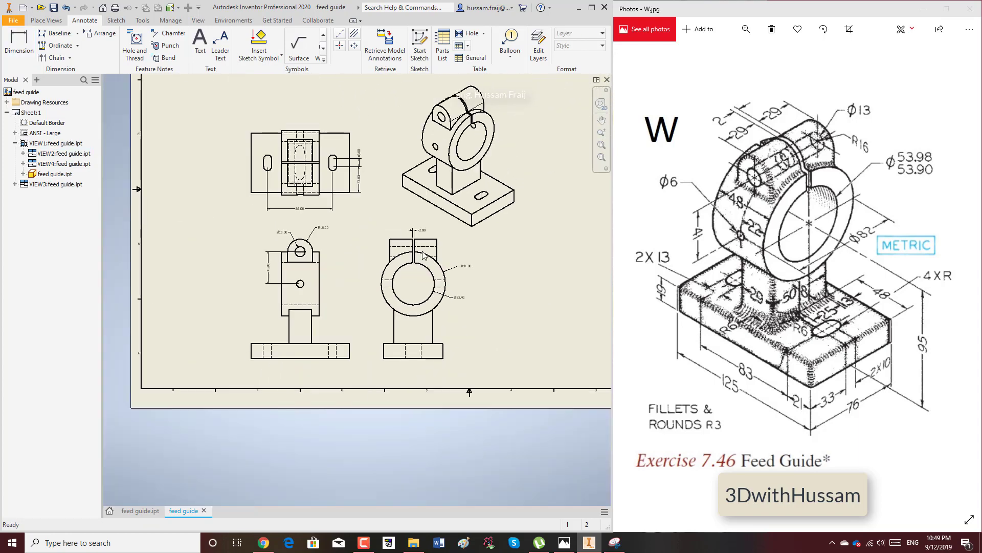
{"action": "left_click", "coordinate": [18, 41]}
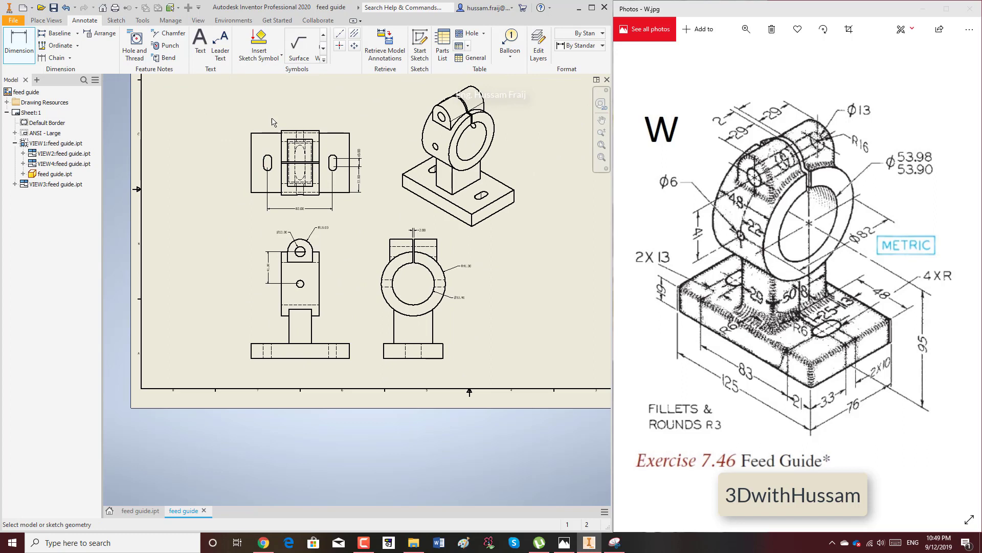
{"action": "left_click", "coordinate": [252, 140]}
{"action": "left_click", "coordinate": [350, 148]}
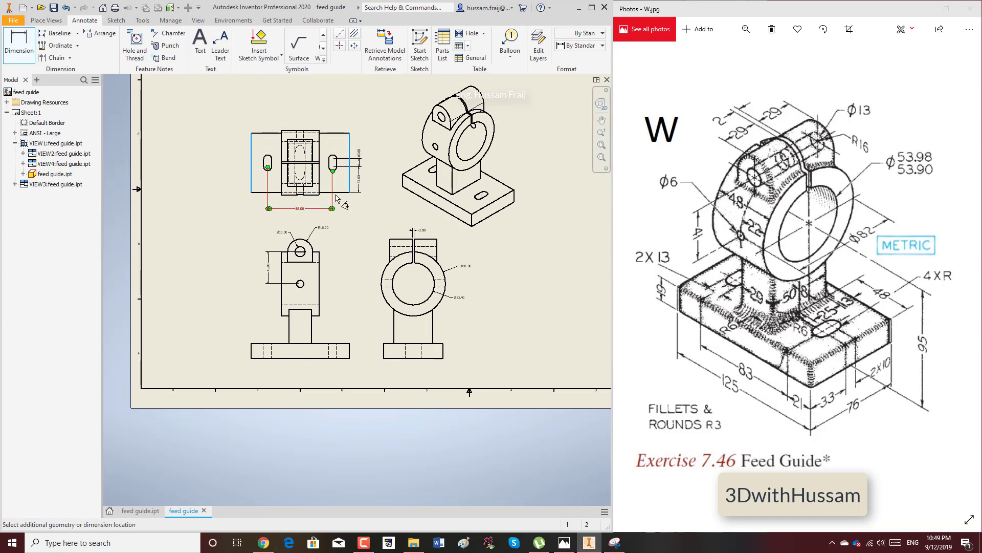
{"action": "left_click", "coordinate": [287, 215]}
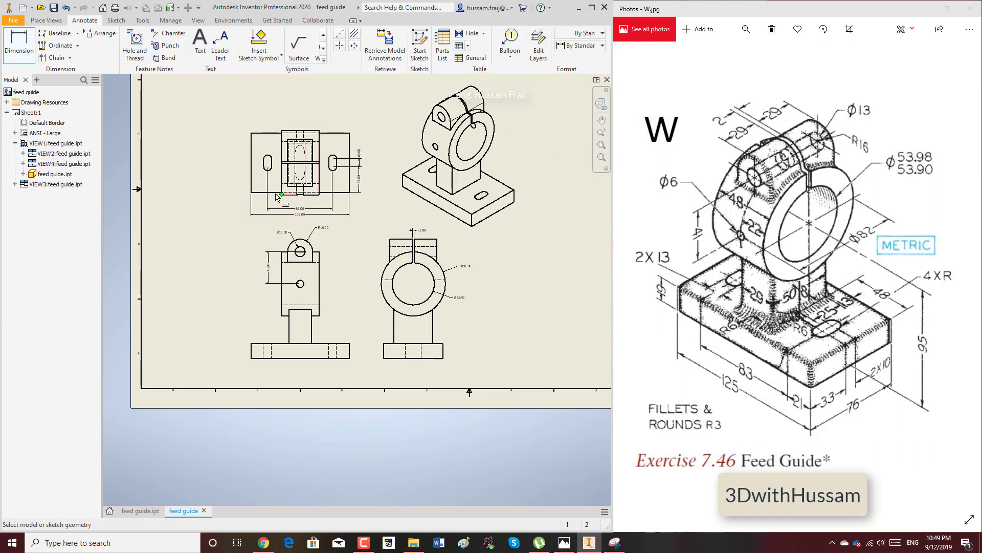
{"action": "left_click", "coordinate": [251, 162]}
{"action": "left_click", "coordinate": [228, 161]}
Add the 95.00 base-to-bore-centre height dimension to the circular view.
{"action": "left_click", "coordinate": [421, 264]}
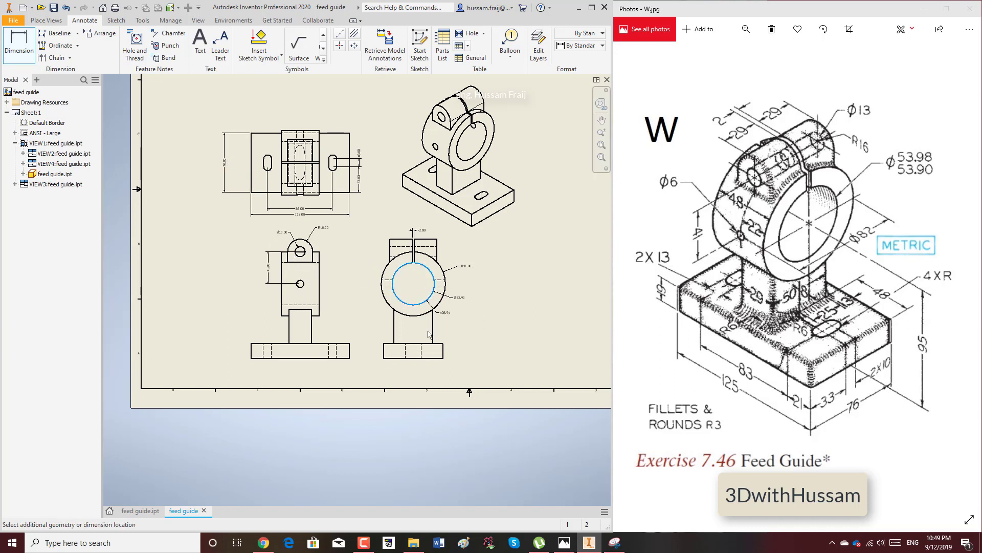
{"action": "left_click", "coordinate": [474, 322]}
{"action": "scroll", "coordinate": [459, 279], "scroll_direction": "up", "scroll_amount": 3}
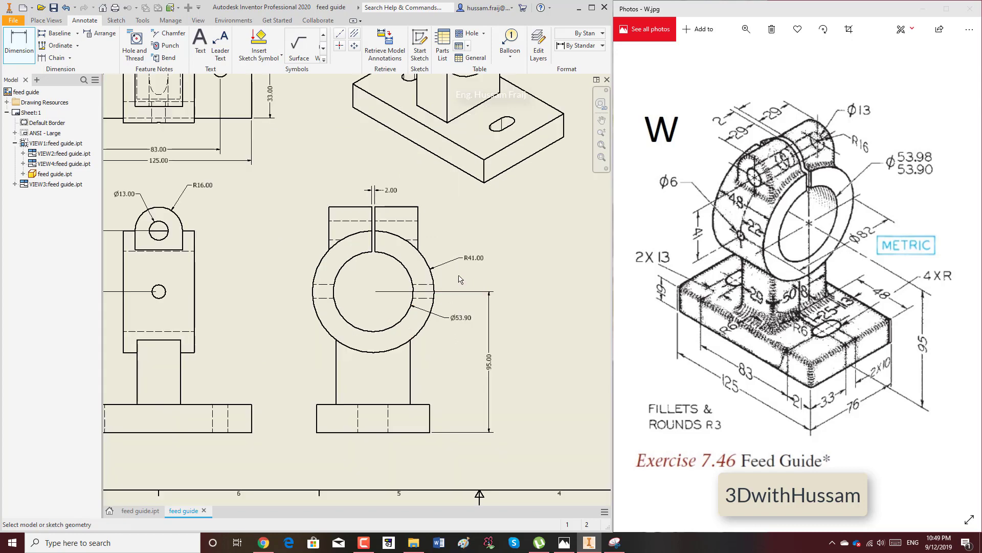
{"action": "scroll", "coordinate": [431, 279], "scroll_direction": "down", "scroll_amount": 1}
{"action": "scroll", "coordinate": [389, 251], "scroll_direction": "down", "scroll_amount": 2}
{"action": "scroll", "coordinate": [341, 219], "scroll_direction": "down", "scroll_amount": 1}
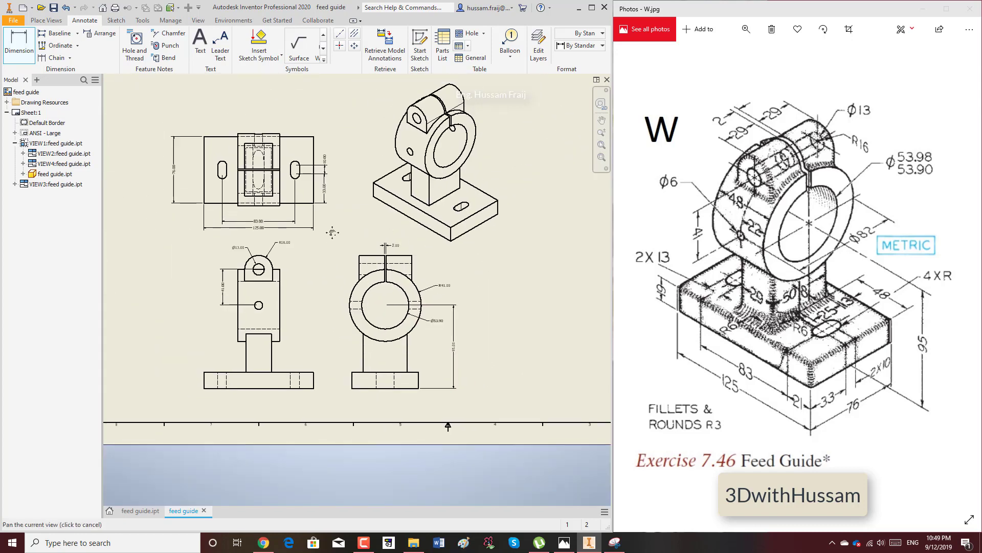
Recentre the sheet on all four views and select the 10.00 slot dimension.
{"action": "middle_click_drag", "start_coordinate": [342, 219], "coordinate": [351, 233]}
{"action": "key", "text": "Escape"}
{"action": "right_click", "coordinate": [359, 231]}
{"action": "key", "text": "Escape"}
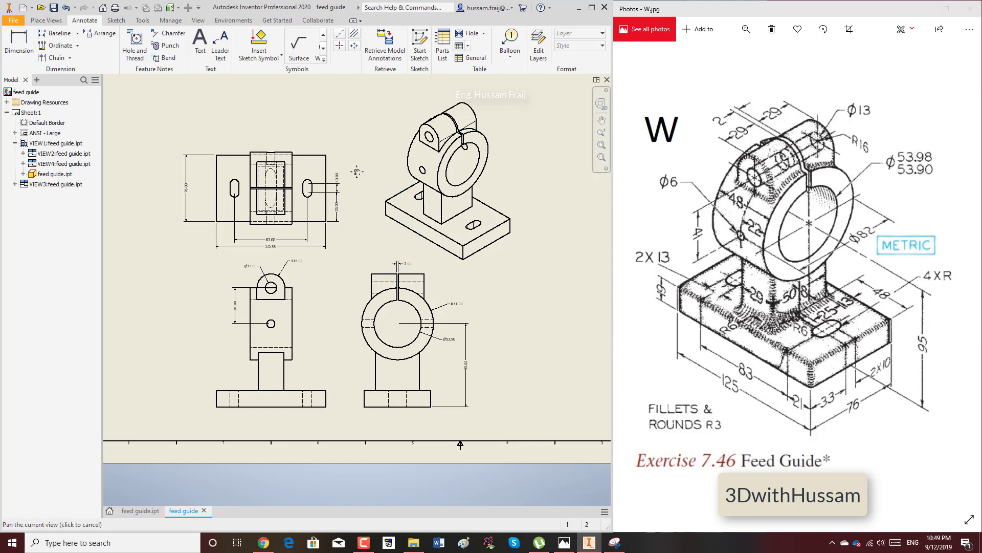
{"action": "mouse_move", "coordinate": [355, 165]}
{"action": "middle_mouse_down"}
{"action": "mouse_move", "coordinate": [365, 189]}
{"action": "mouse_move", "coordinate": [347, 185]}
{"action": "mouse_move", "coordinate": [380, 172]}
{"action": "middle_mouse_up"}
{"action": "left_click", "coordinate": [343, 206]}
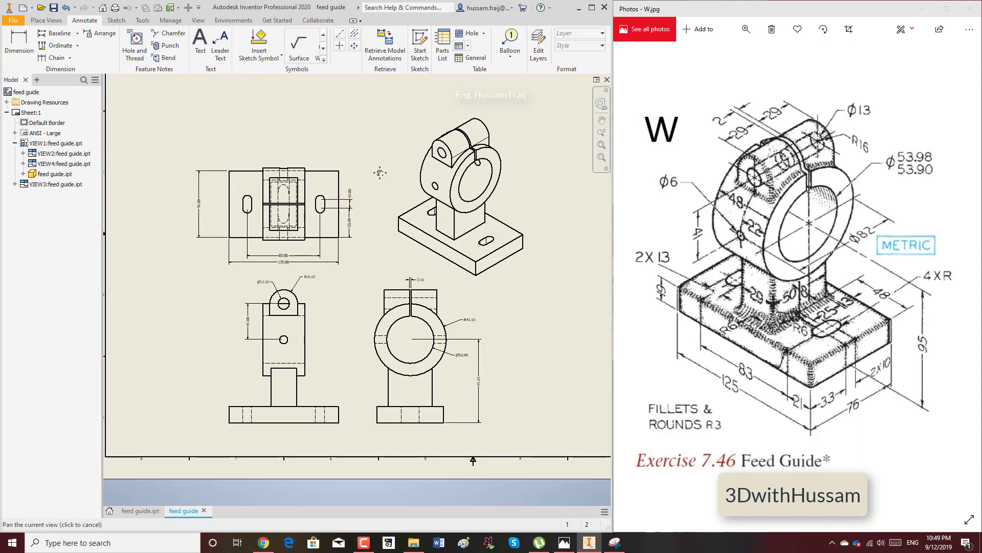